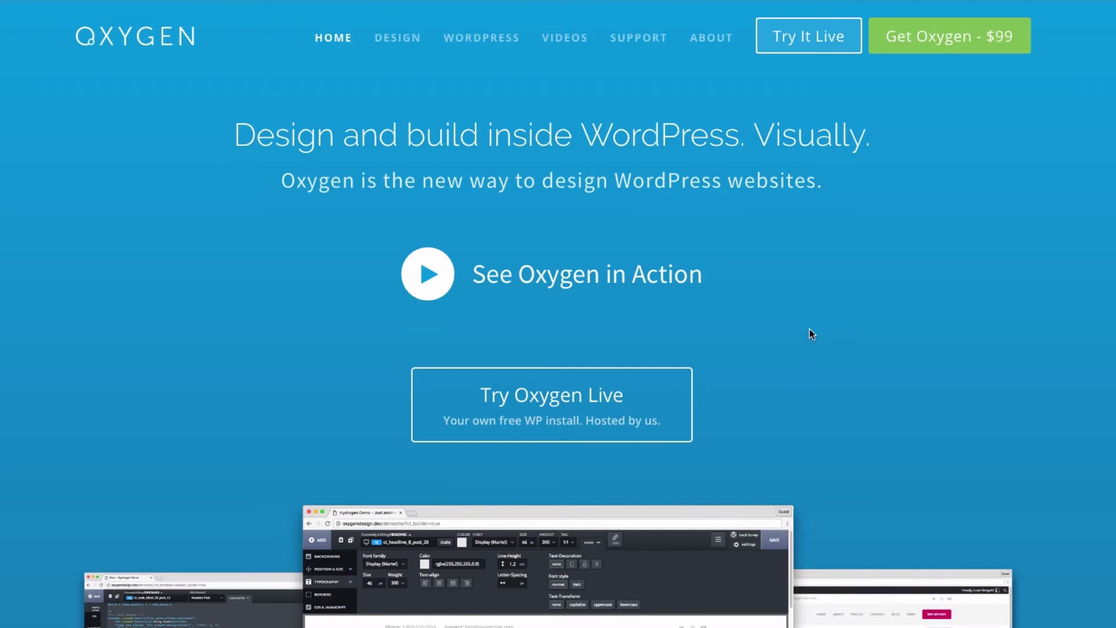
# - Examine the Oxygen homepage, including its sections on pixel-level visual editing control and full WordPress integration
pyautogui.scroll(-2, 787, 410)
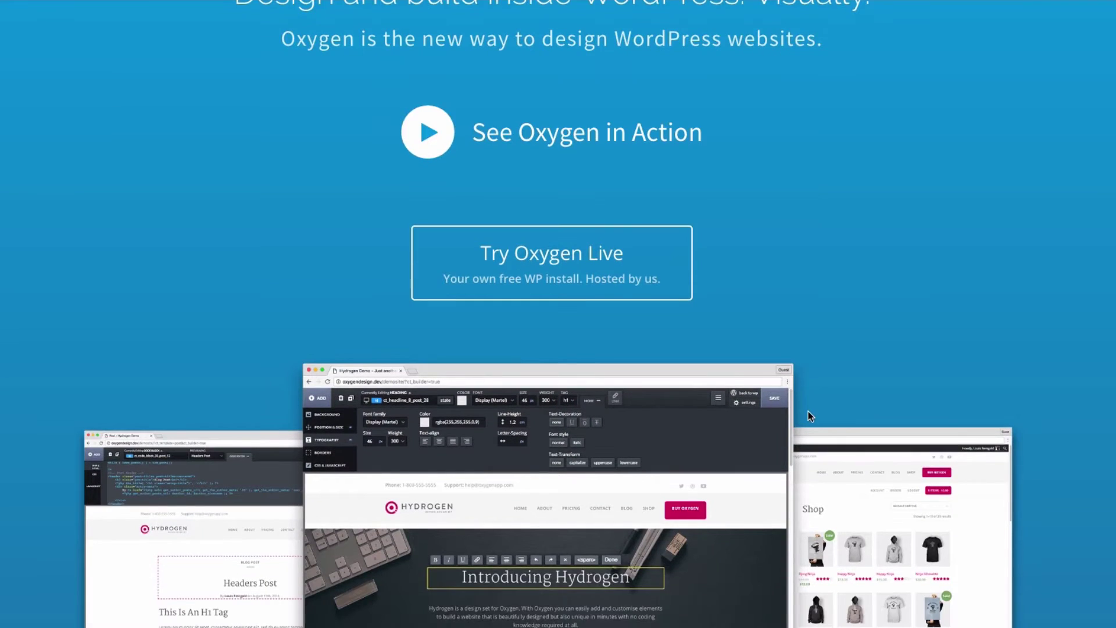
pyautogui.scroll(-2, 835, 422)
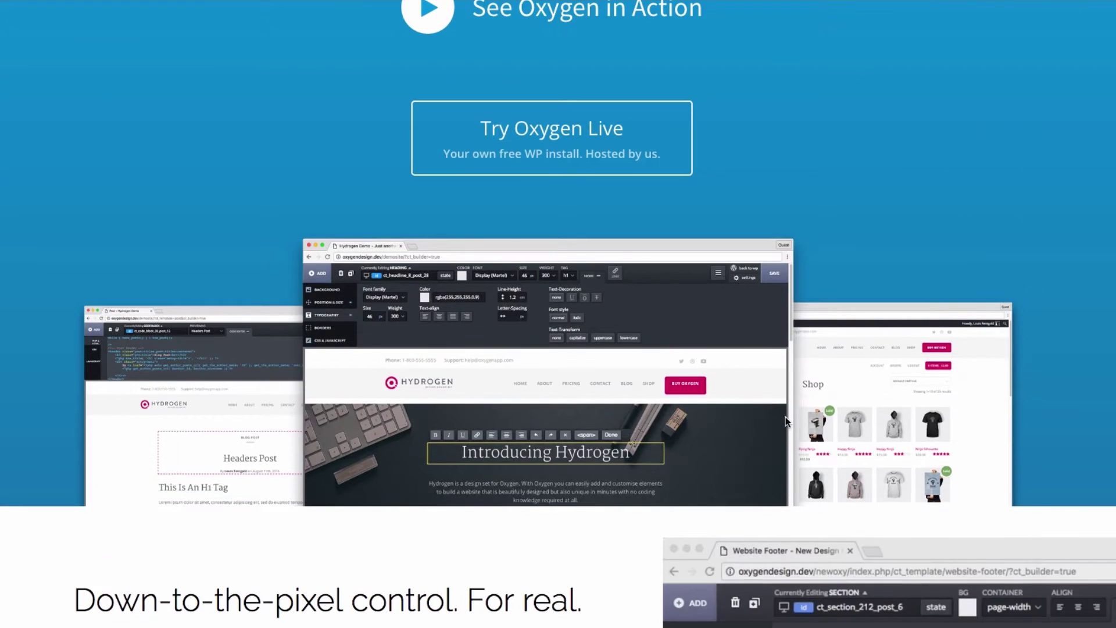
pyautogui.scroll(-5, 649, 507)
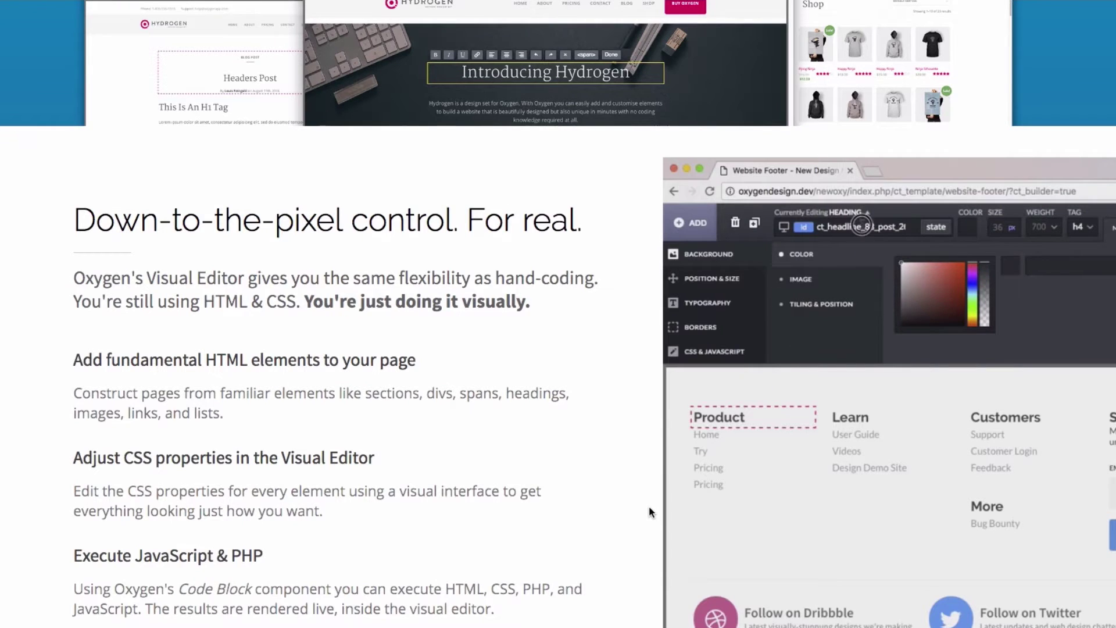
pyautogui.scroll(-1, 648, 506)
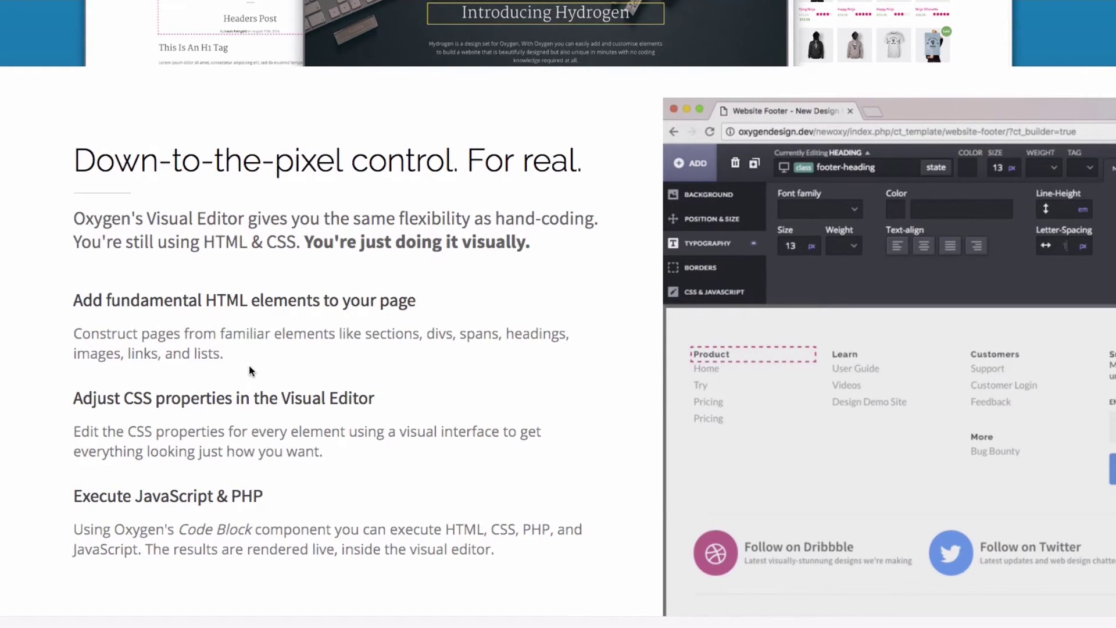
pyautogui.scroll(-1, 248, 364)
pyautogui.scroll(-1, 319, 433)
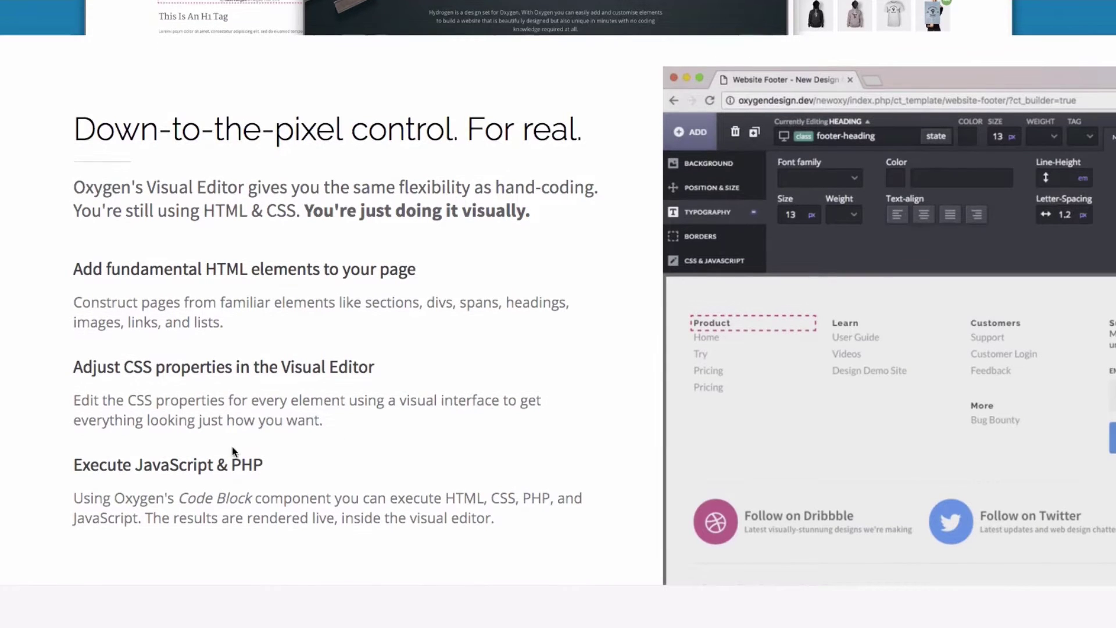
pyautogui.scroll(-1, 639, 378)
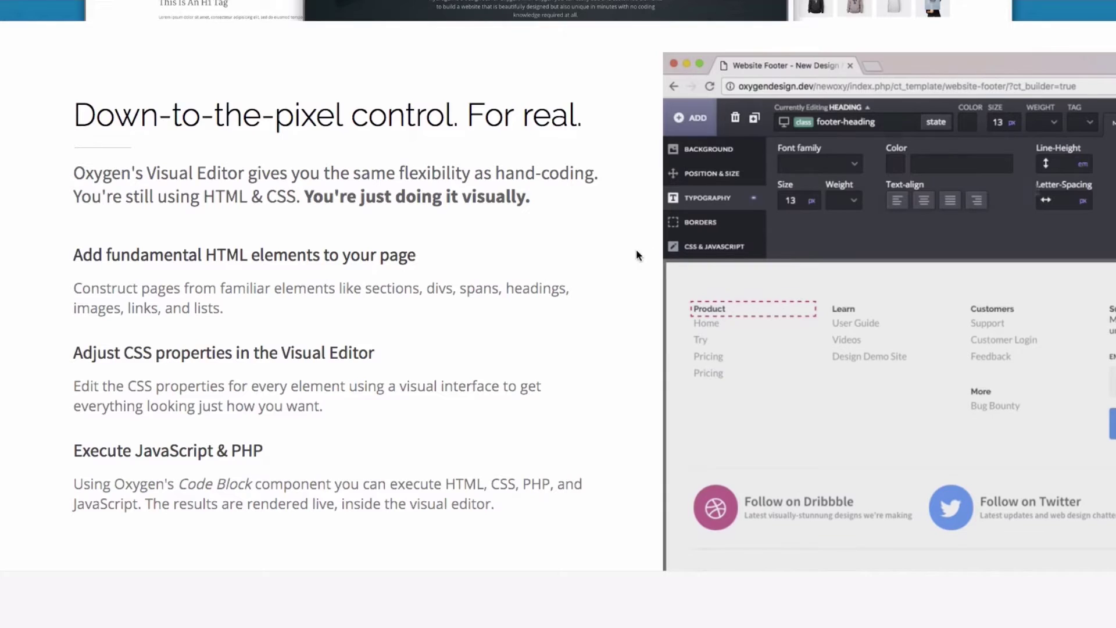
pyautogui.scroll(-2, 613, 273)
pyautogui.scroll(-8, 613, 273)
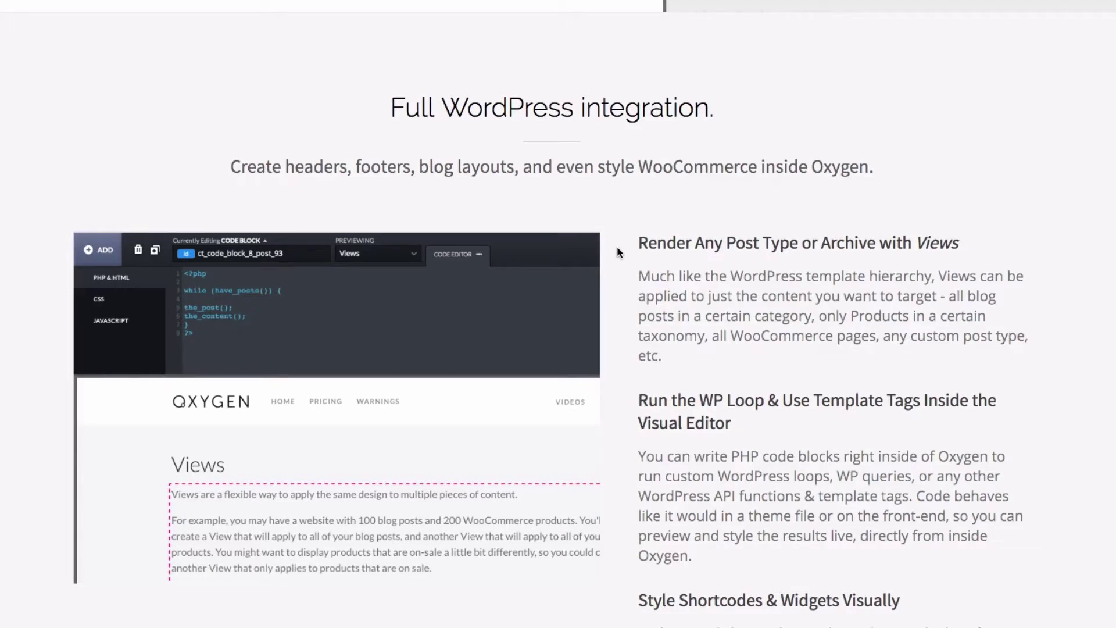
pyautogui.scroll(-1, 619, 251)
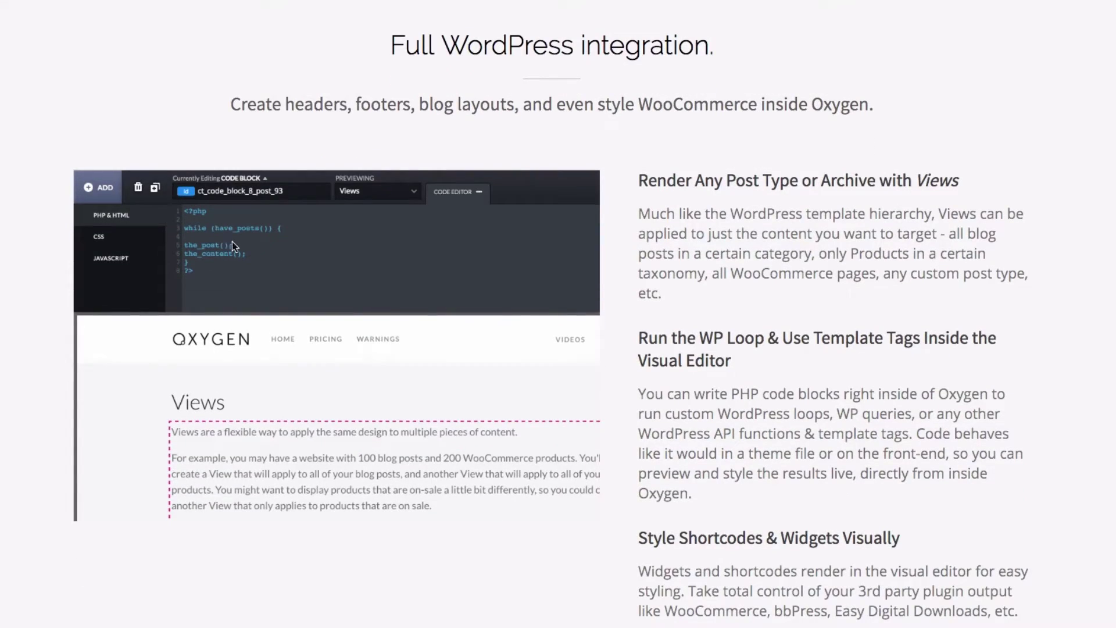
pyautogui.scroll(-6, 644, 187)
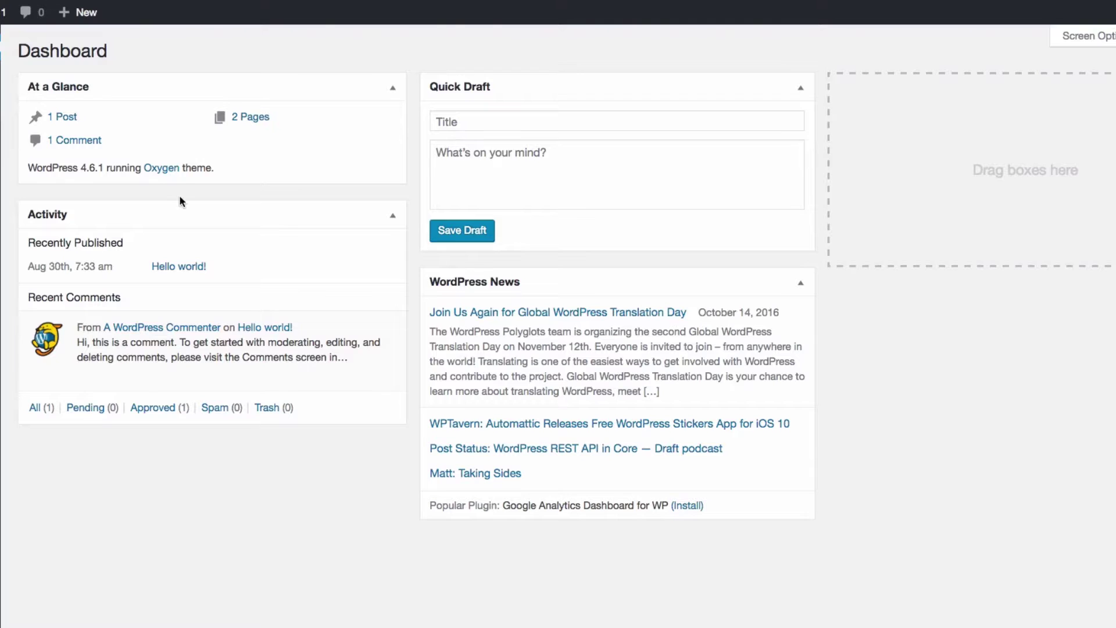
# - List the WordPress site's pages and open the live view of the Home front page in a new browser tab
pyautogui.moveTo(36, 388)
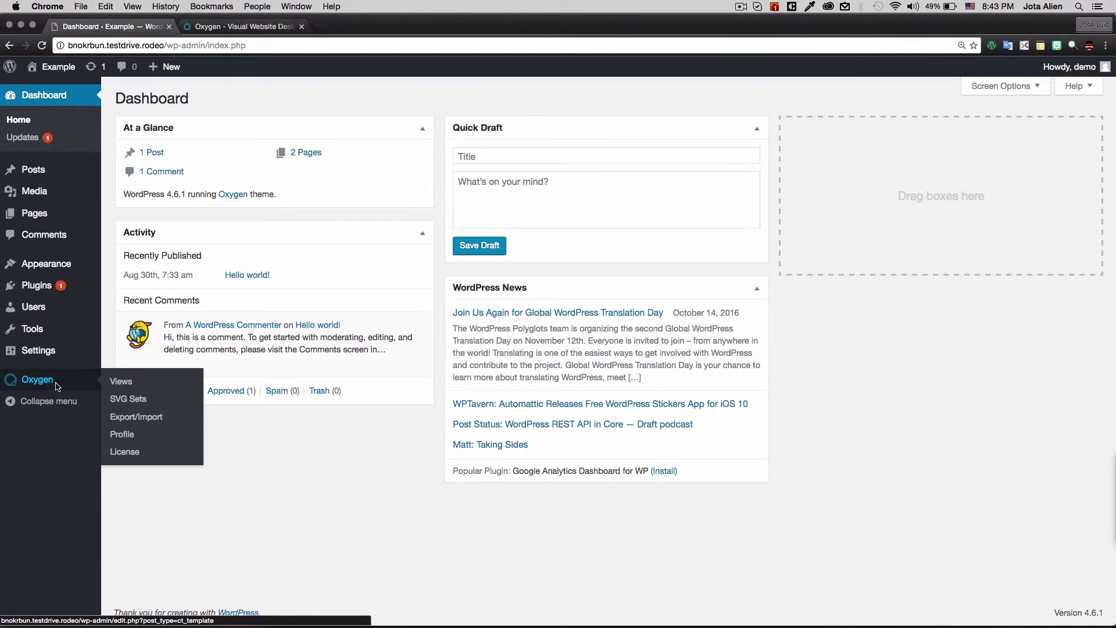
pyautogui.click(44, 215)
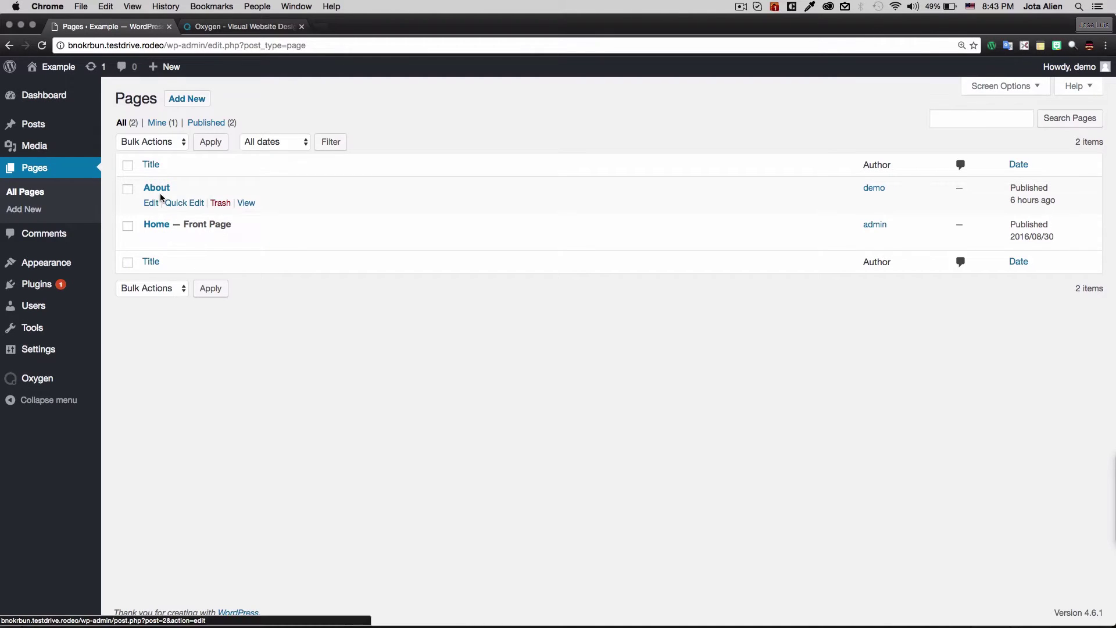
pyautogui.moveTo(173, 238)
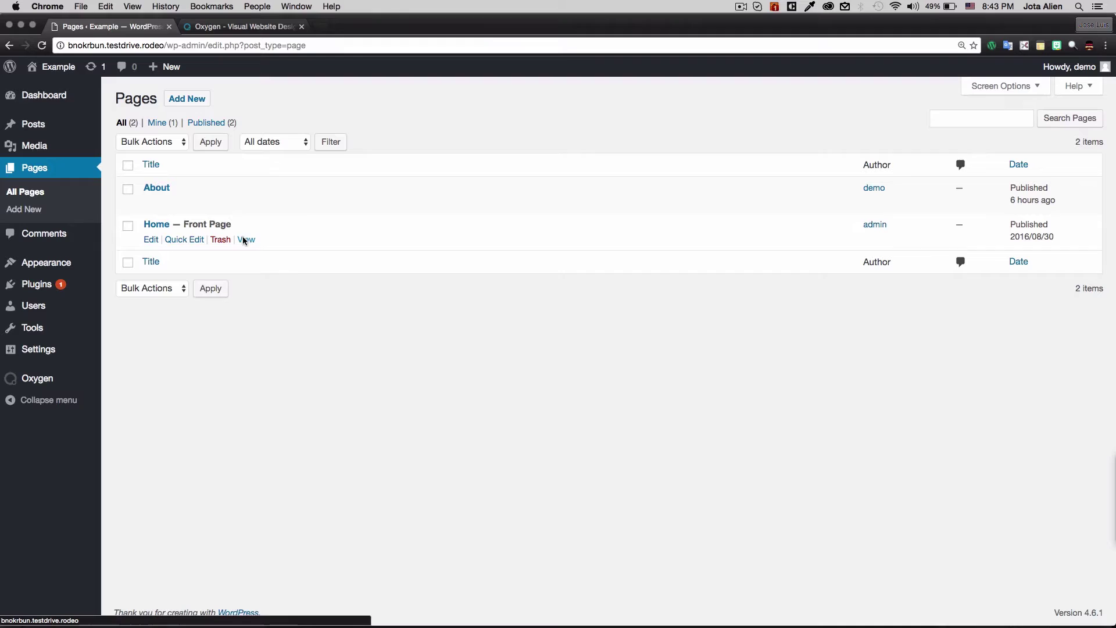
pyautogui.keyDown('super'); pyautogui.click(244, 239); pyautogui.keyUp('super')
pyautogui.click(240, 27)
pyautogui.moveTo(68, 115); pyautogui.dragTo(1, 116)
pyautogui.click(82, 109)
# - Look through the published Home page from its title and large image down to the text paragraphs
pyautogui.scroll(-1, 458, 299)
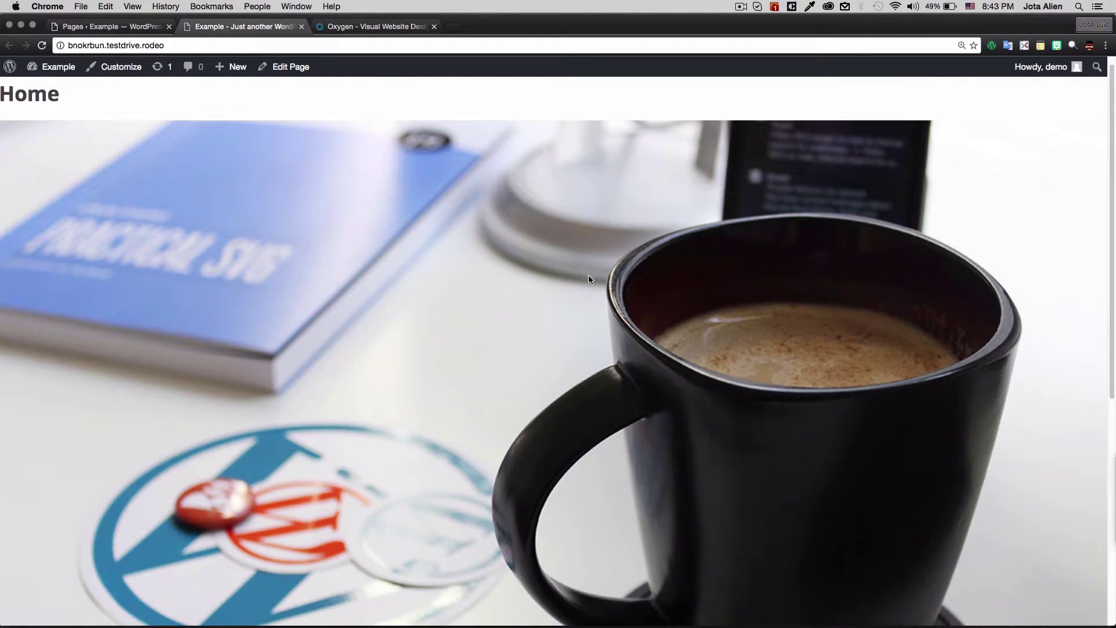
pyautogui.scroll(-10, 582, 281)
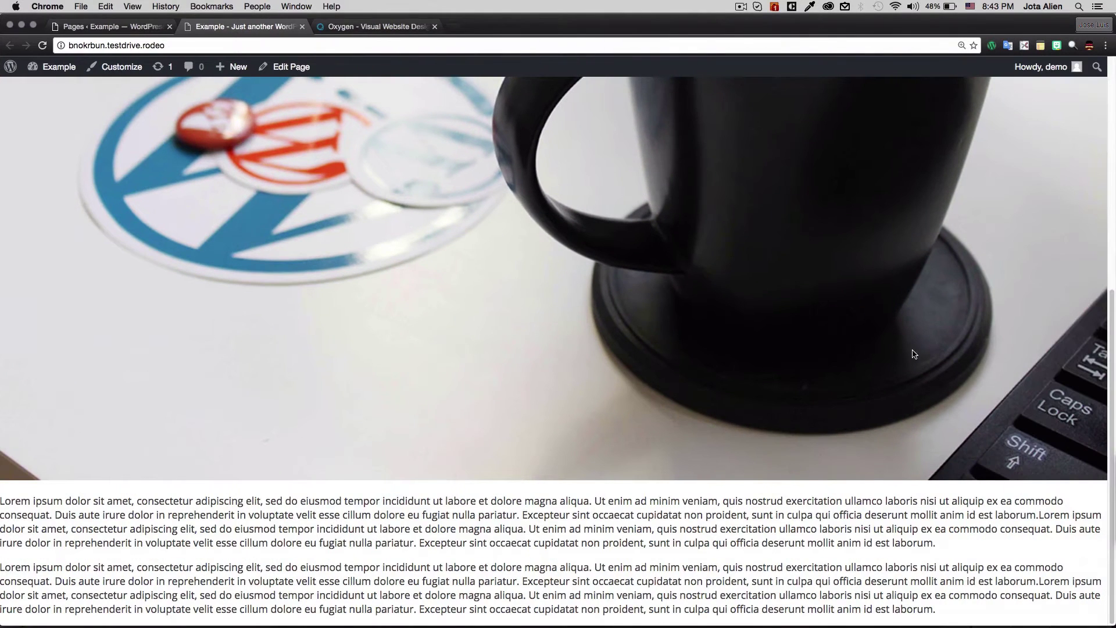
pyautogui.scroll(10, 198, 476)
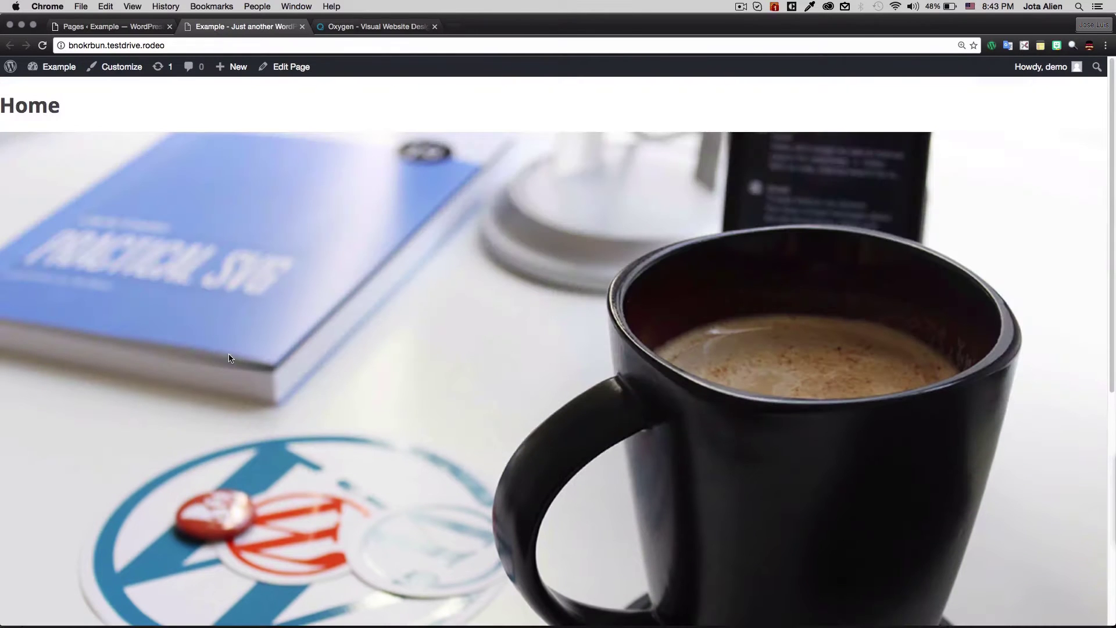
pyautogui.scroll(-10, 121, 85)
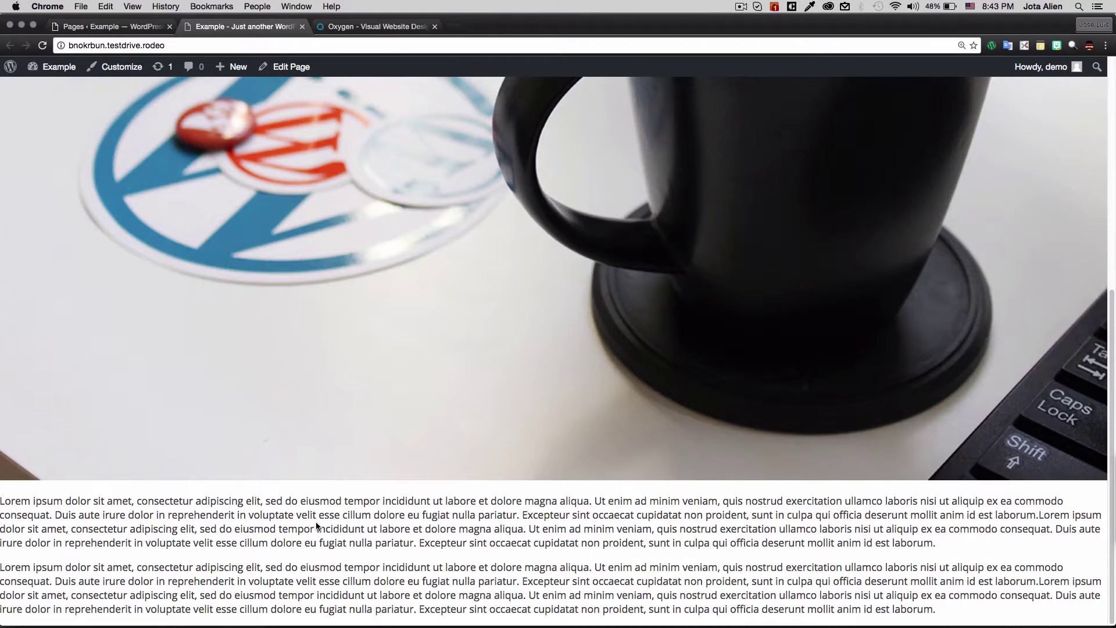
pyautogui.scroll(8, 313, 254)
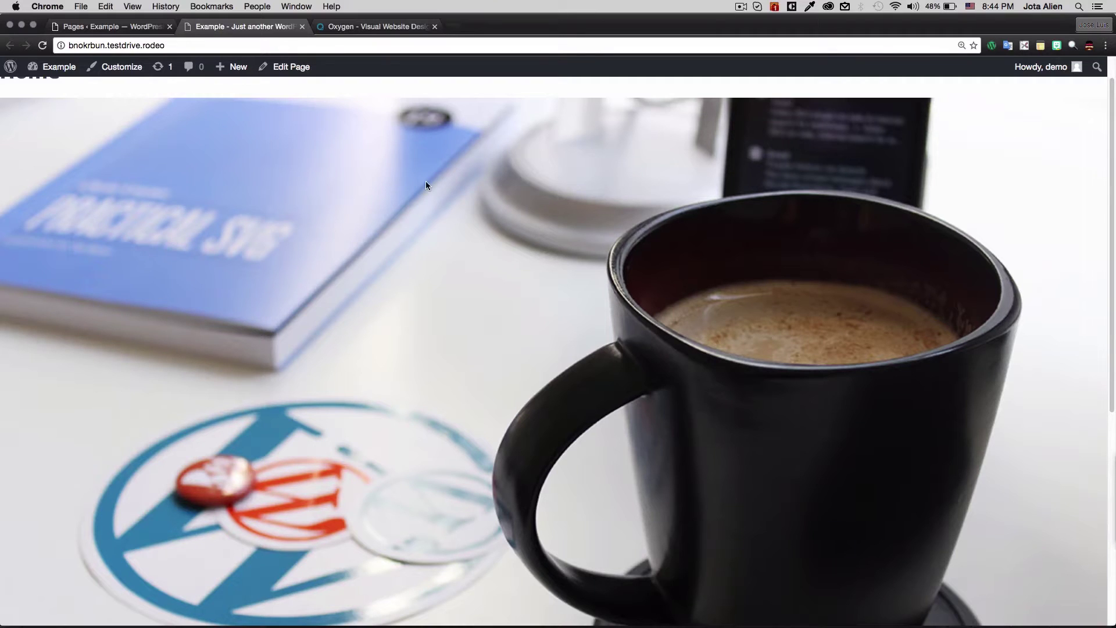
# - Open the Home page for editing and review its image and paragraphs in visual mode
pyautogui.click(288, 69)
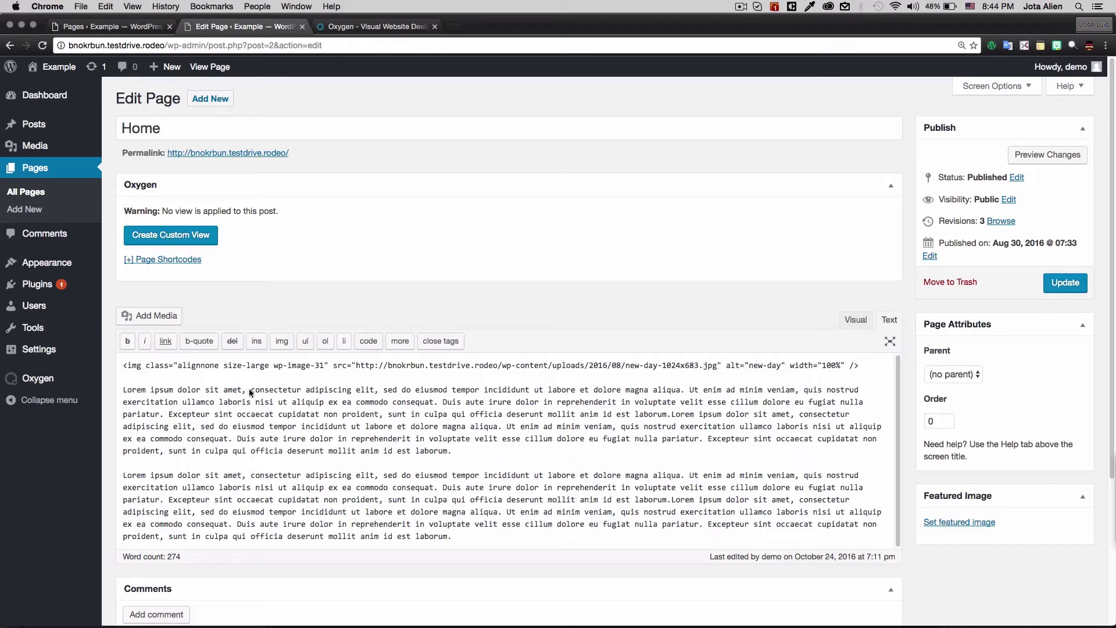
pyautogui.click(851, 320)
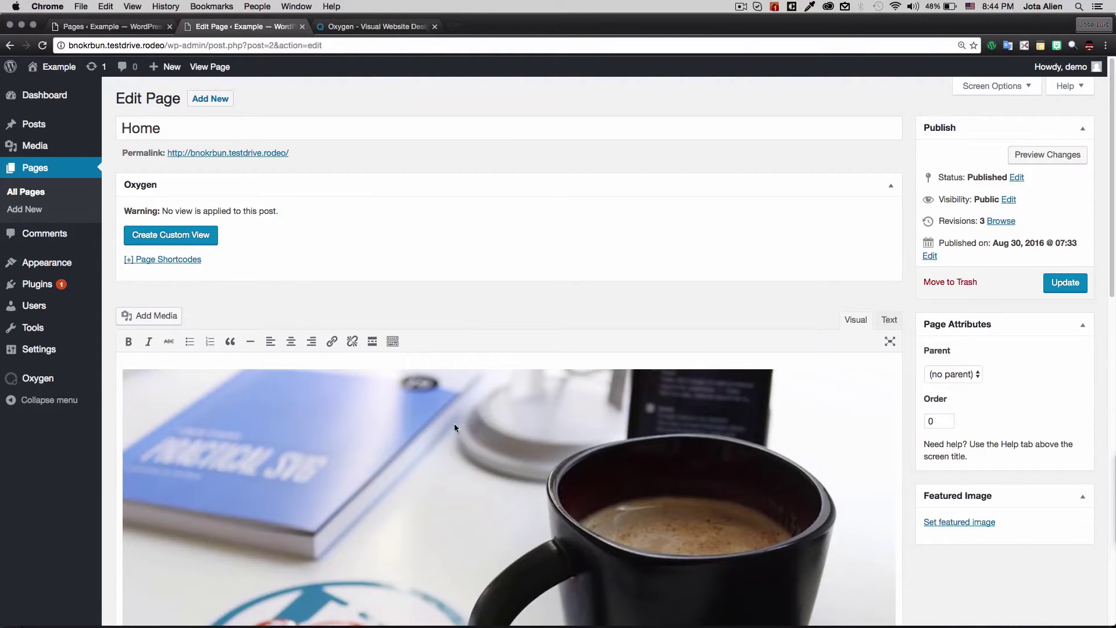
pyautogui.scroll(-4, 912, 330)
pyautogui.scroll(-8, 913, 329)
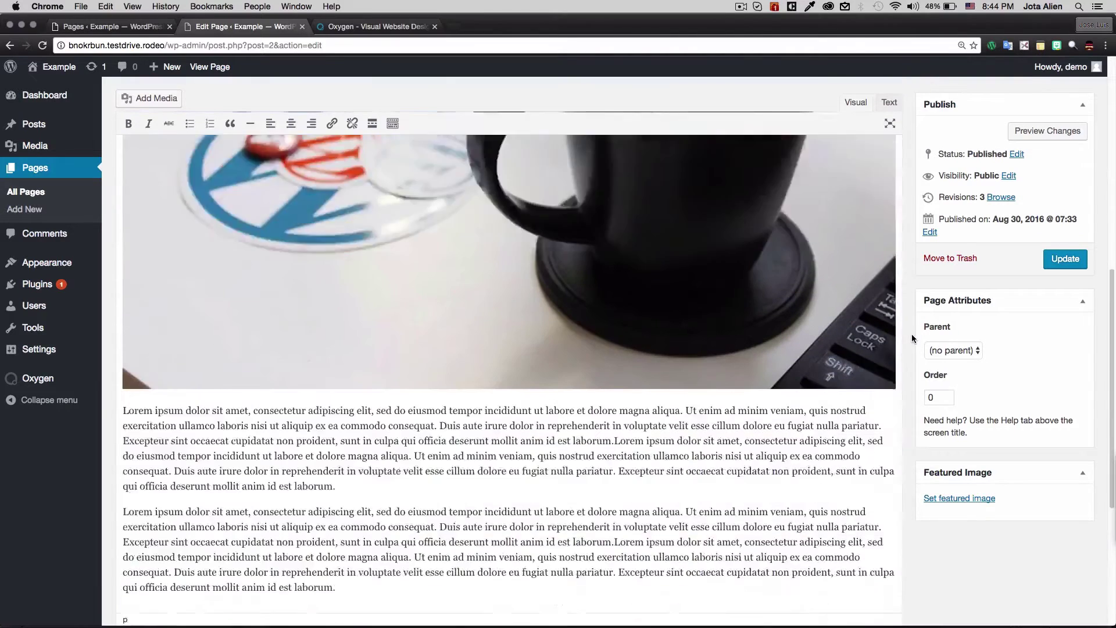
pyautogui.scroll(12, 318, 436)
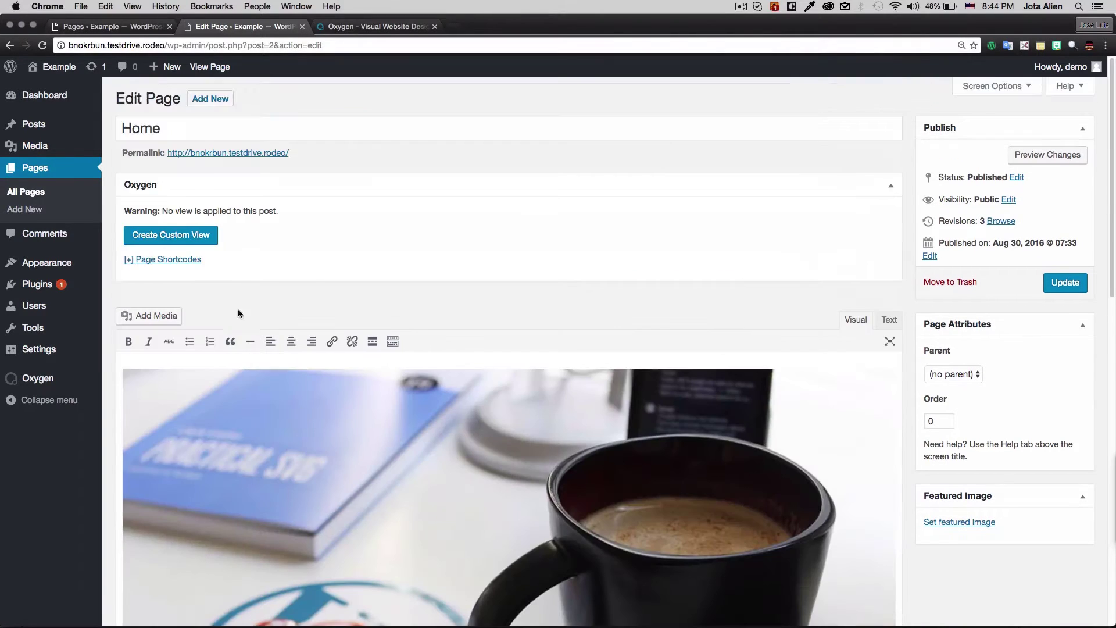
# - Create a custom Oxygen view for the Home page and browse the builder's addable elements, including the WordPress widgets
pyautogui.click(164, 236)
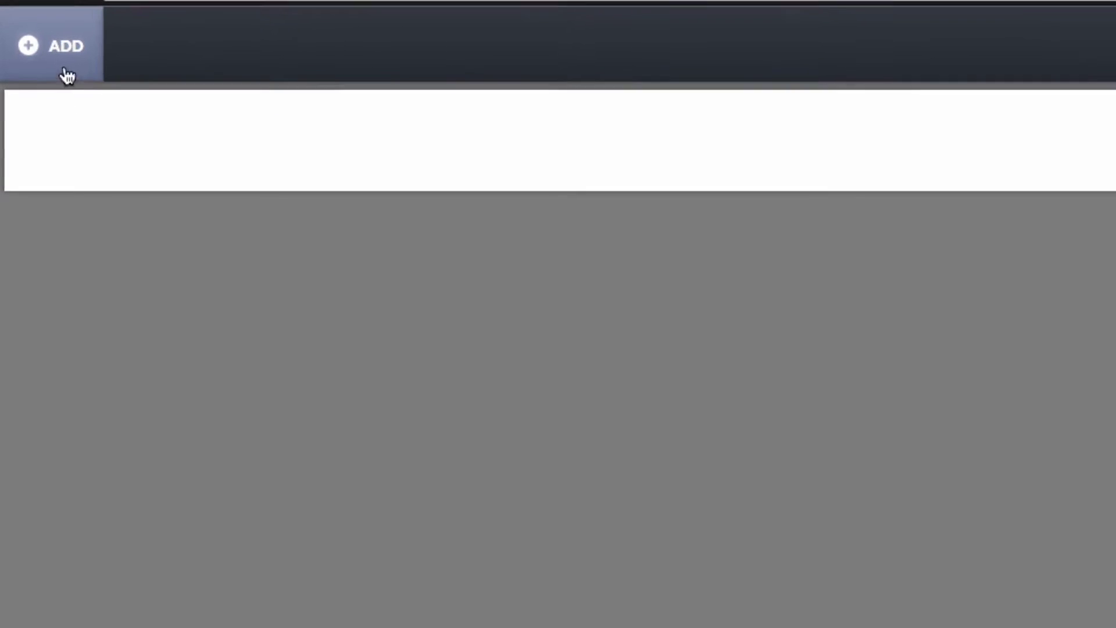
pyautogui.click(39, 72)
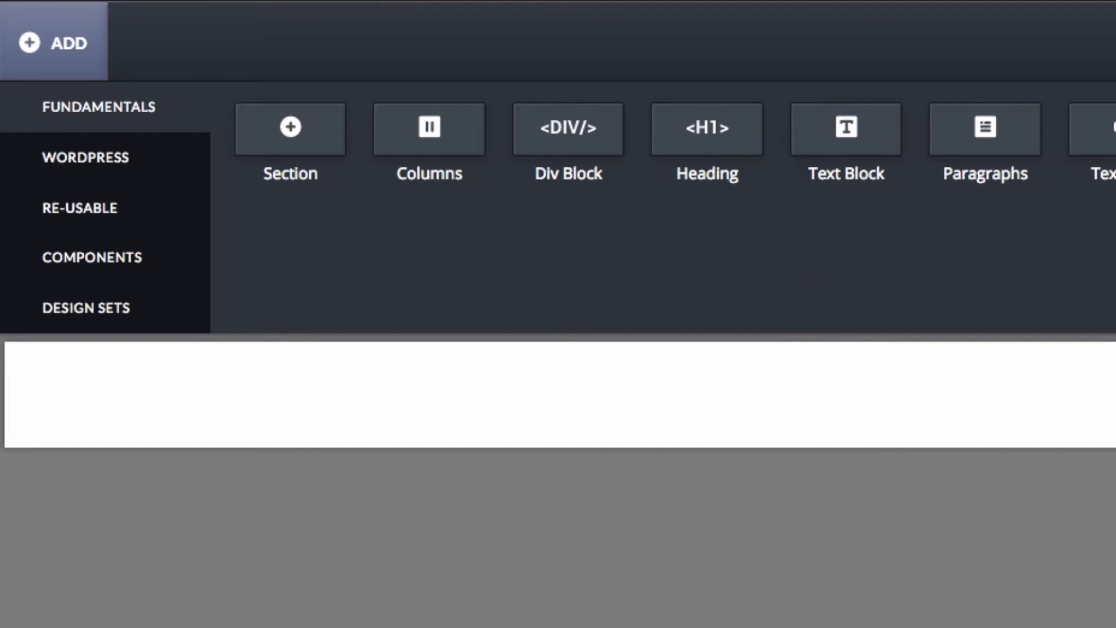
pyautogui.click(116, 164)
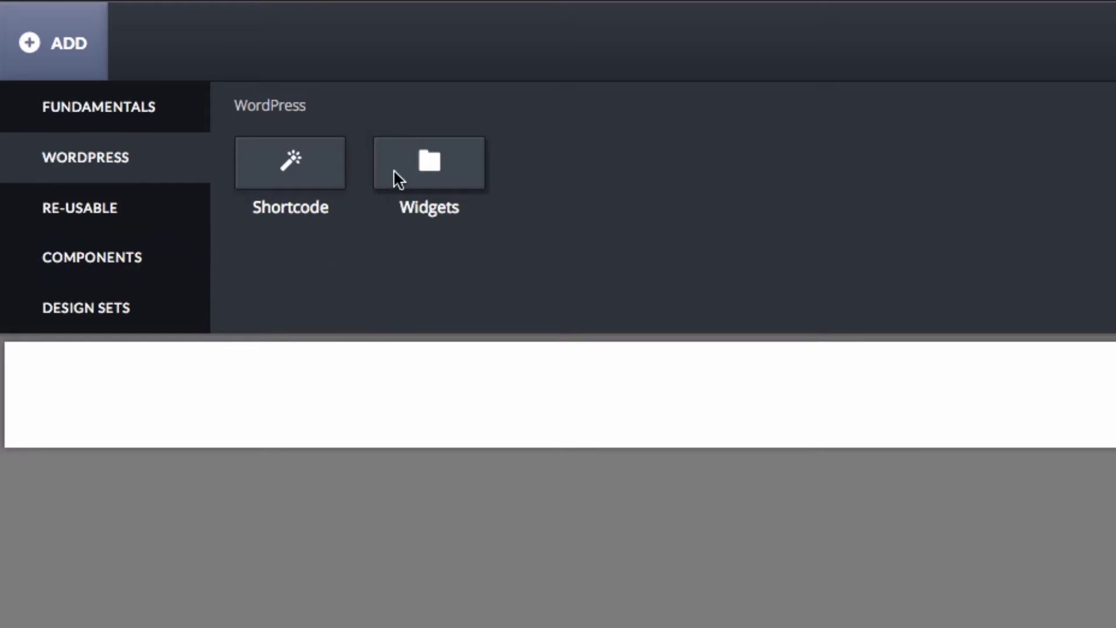
pyautogui.click(432, 169)
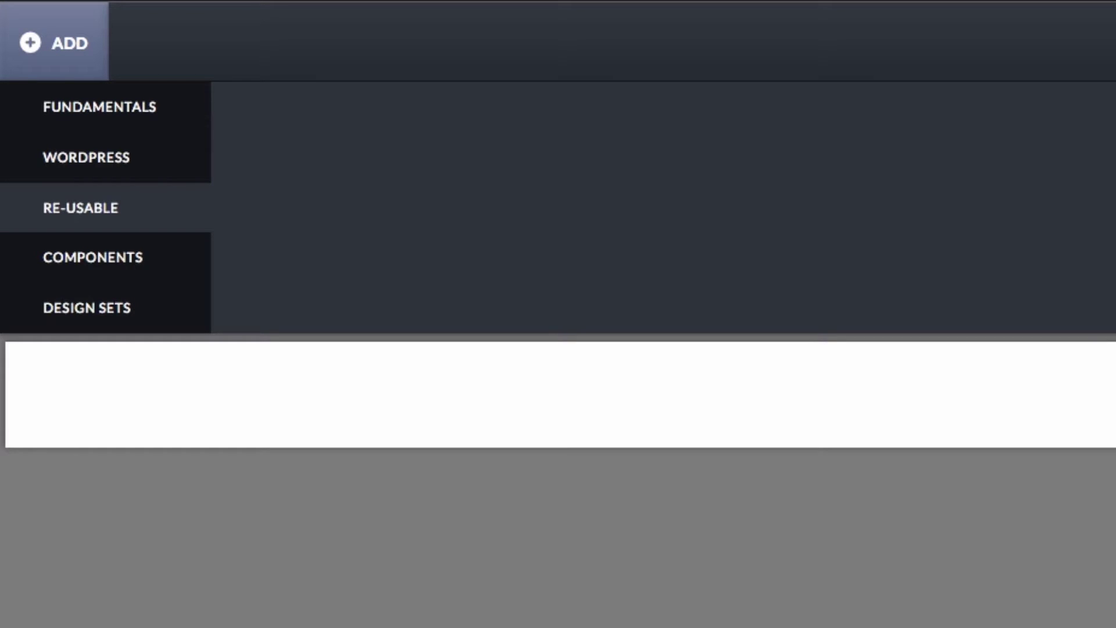
# - Browse the builder's component categories and open the Headers category
pyautogui.click(83, 267)
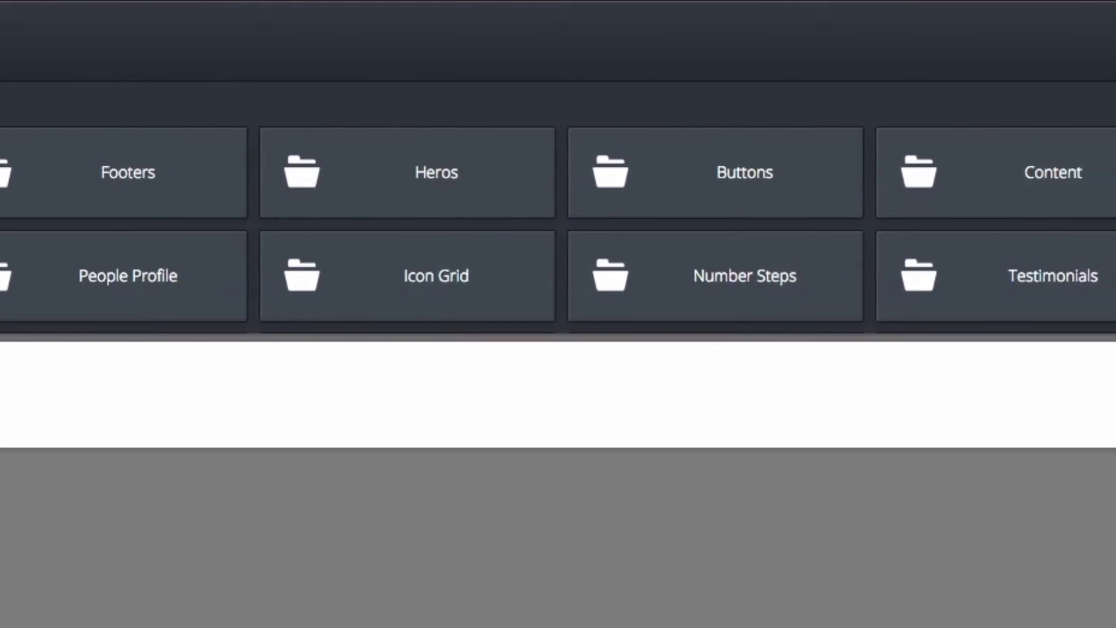
pyautogui.scroll(-2, 1072, 282)
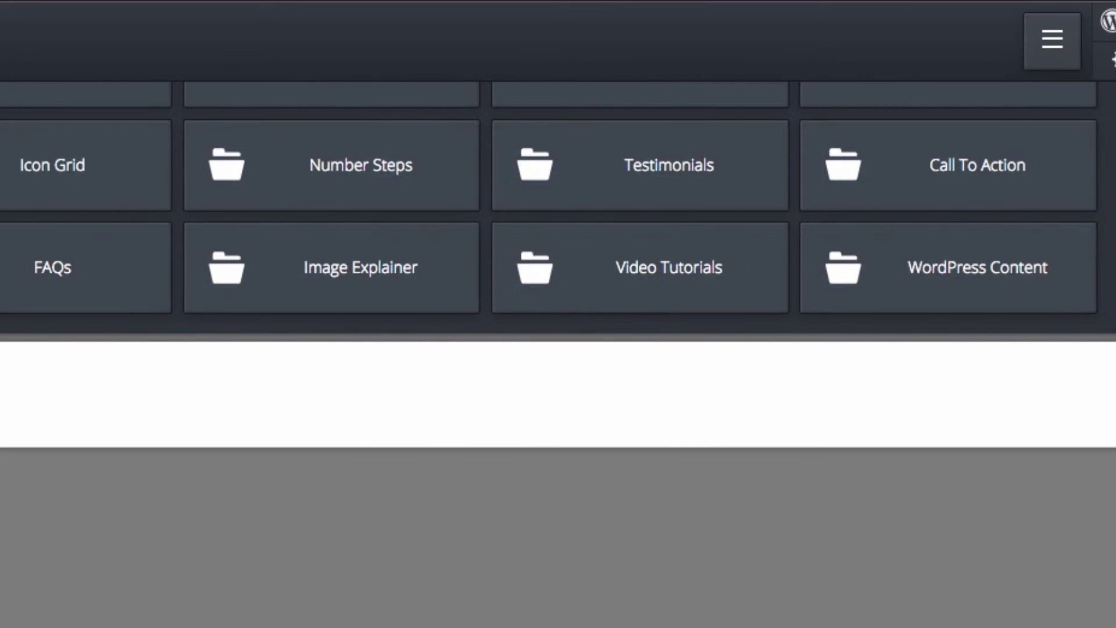
pyautogui.scroll(-2, 558, 209)
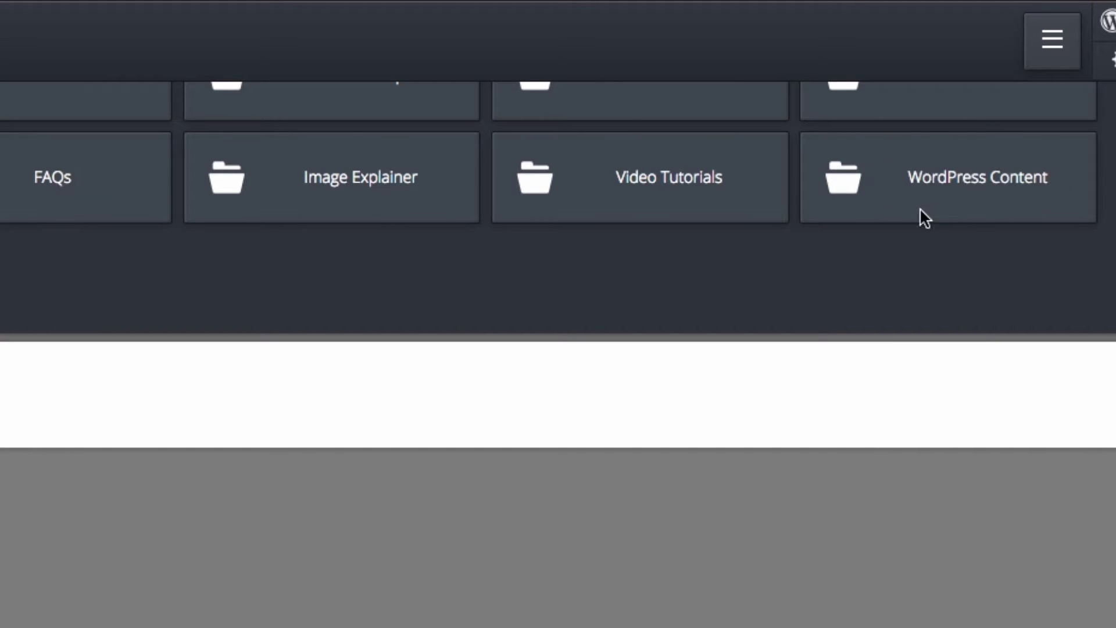
pyautogui.scroll(2, 953, 152)
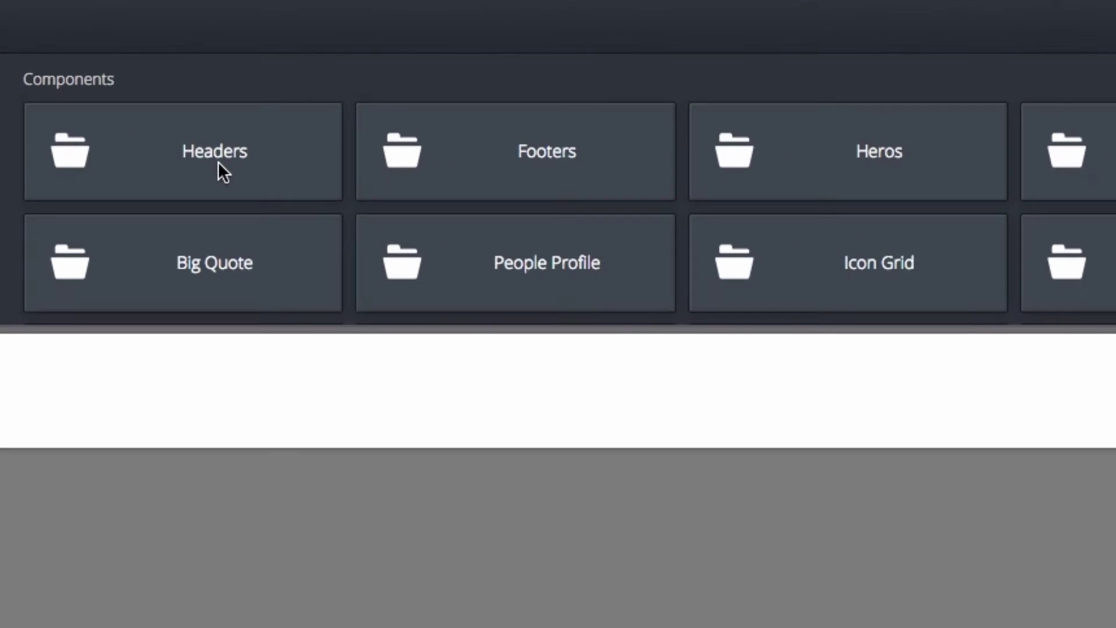
pyautogui.click(201, 144)
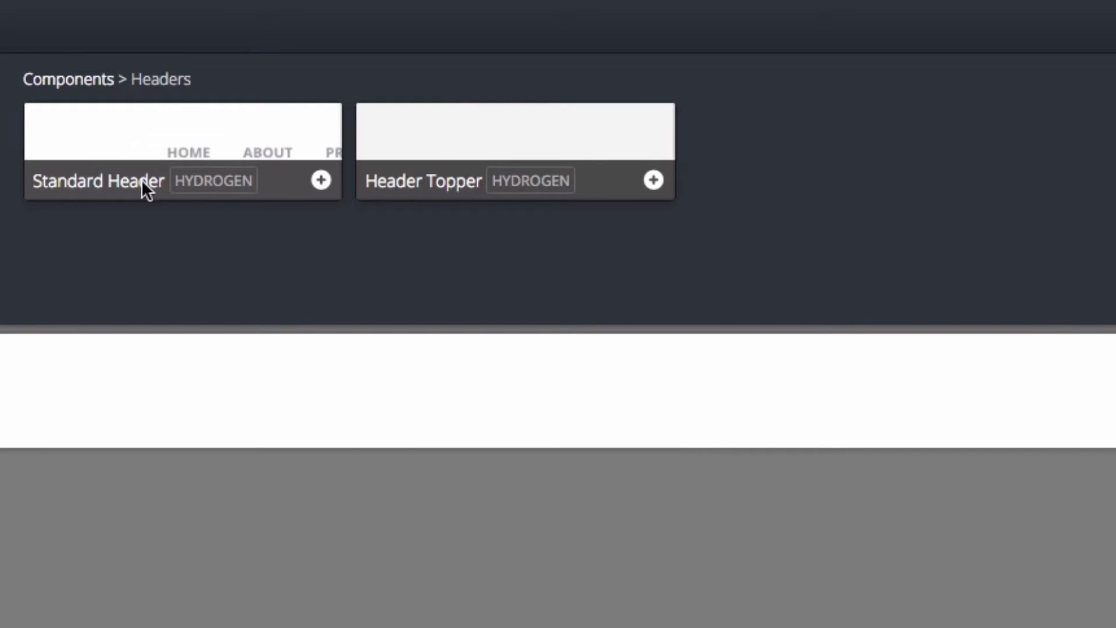
# - Preview the Standard Header and Header Topper components from the Hydrogen design set without adding either one
pyautogui.click(151, 145)
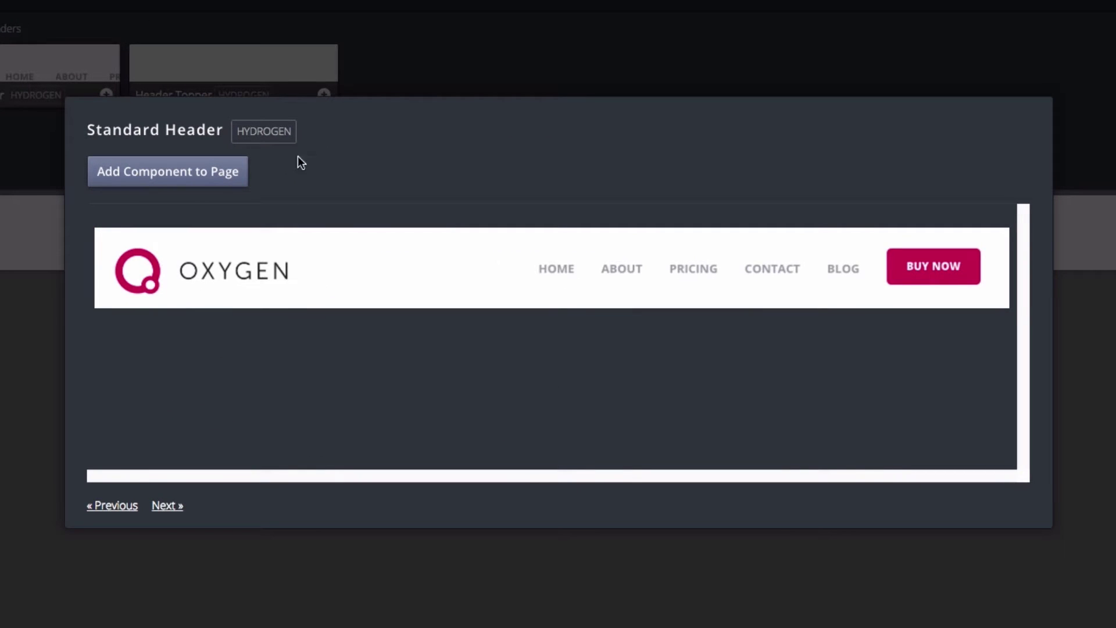
pyautogui.click(422, 21)
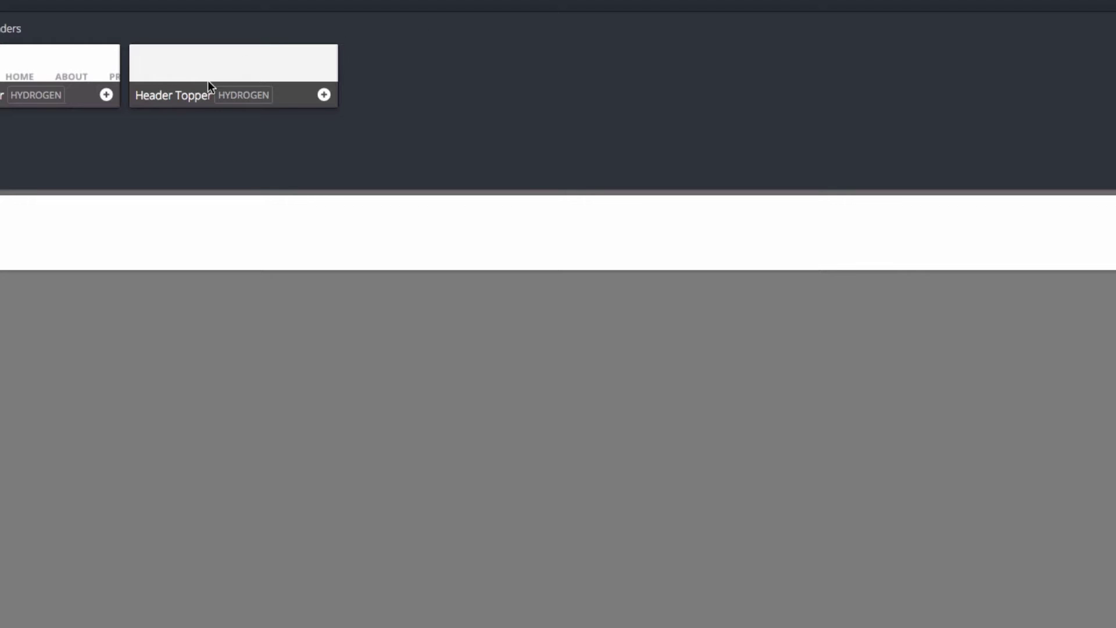
pyautogui.click(192, 68)
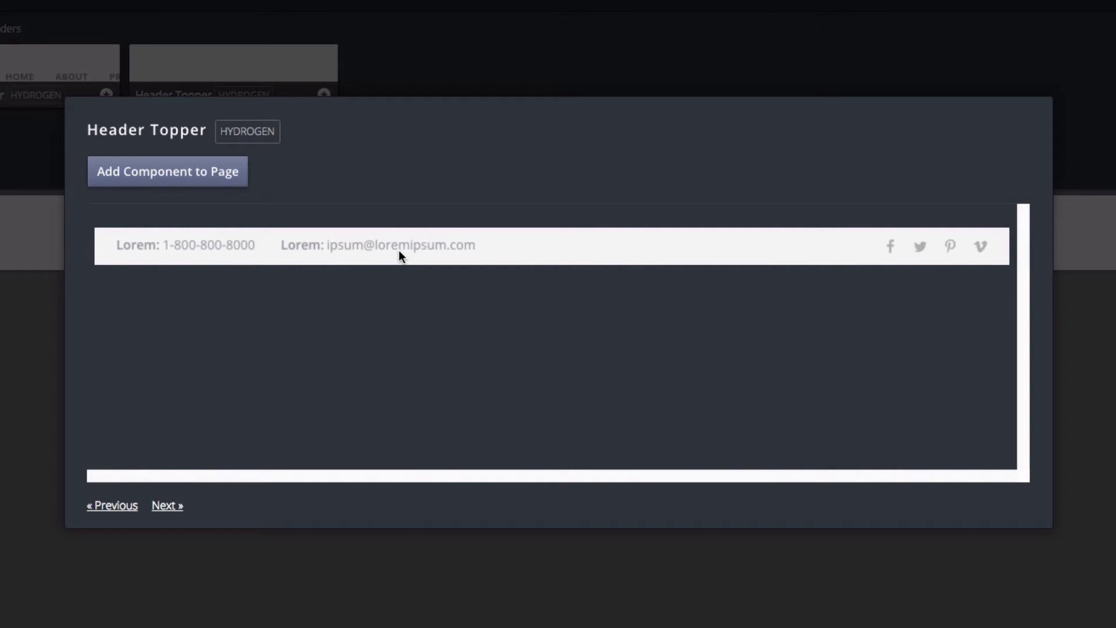
pyautogui.press('Escape')
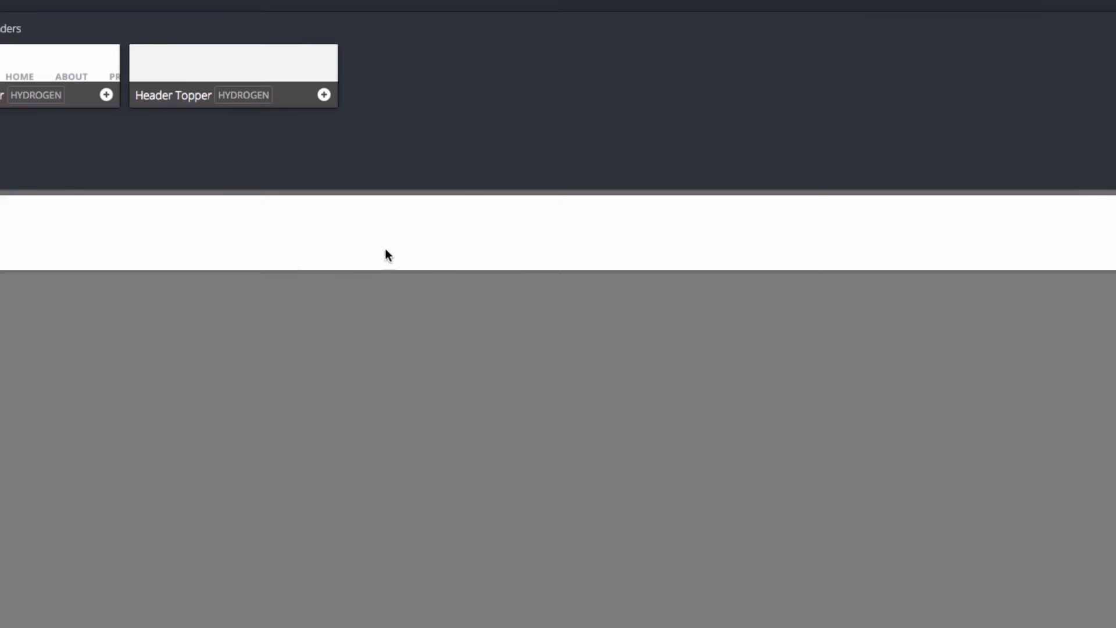
# - Add the Standard Header component from the Hydrogen design set to the page
pyautogui.click(3, 71)
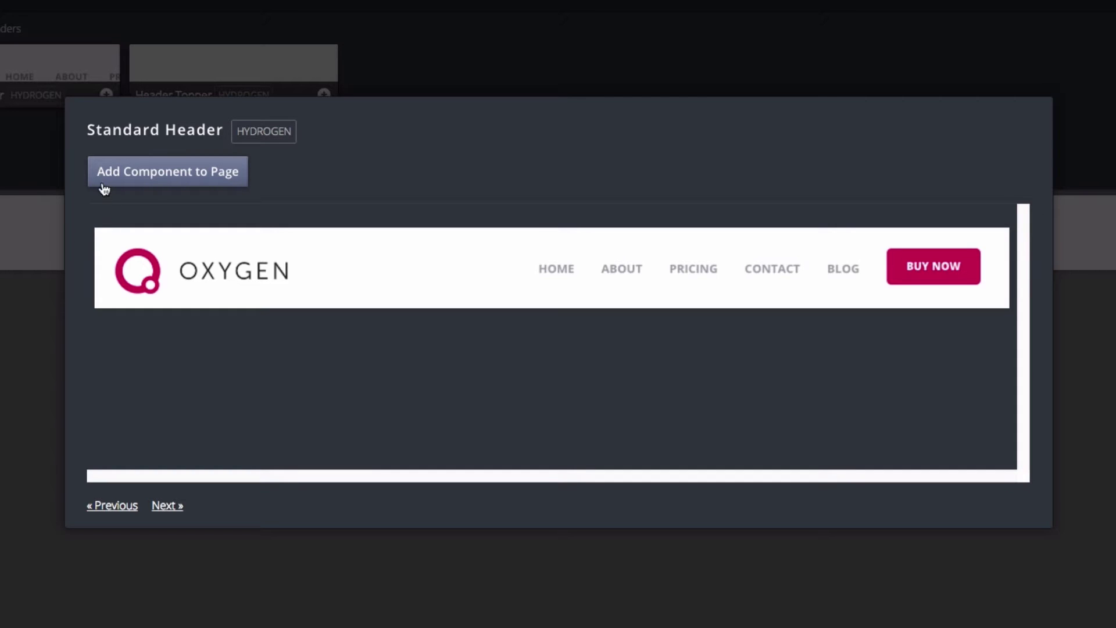
pyautogui.click(193, 173)
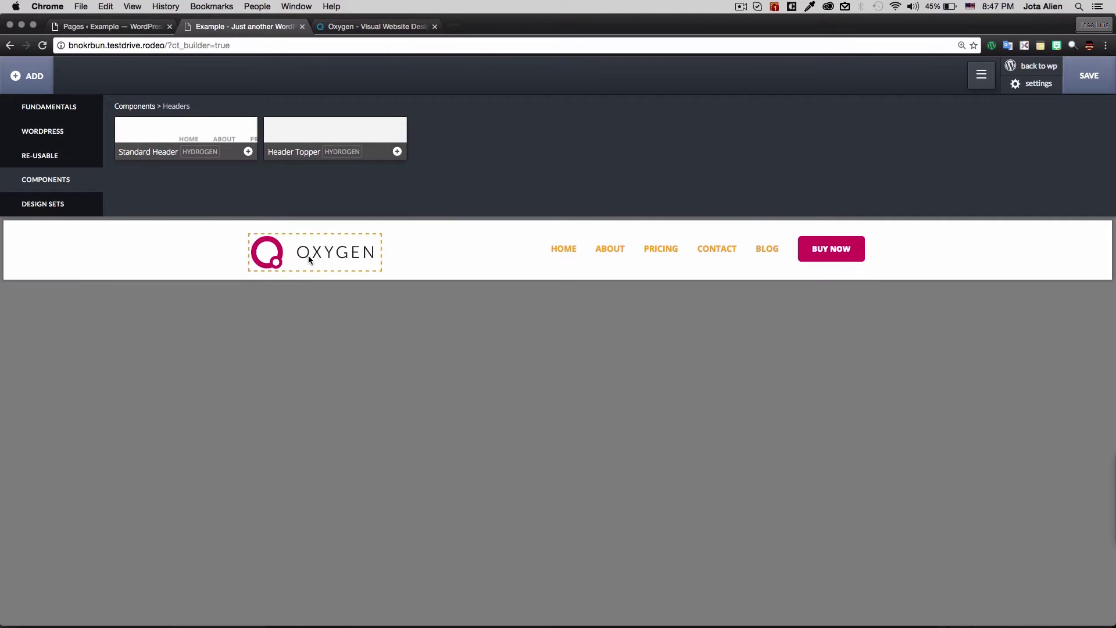
# - Examine the header logo's image URL and width, plus its background, position and size, typography, border, CSS and JavaScript settings
pyautogui.click(309, 257)
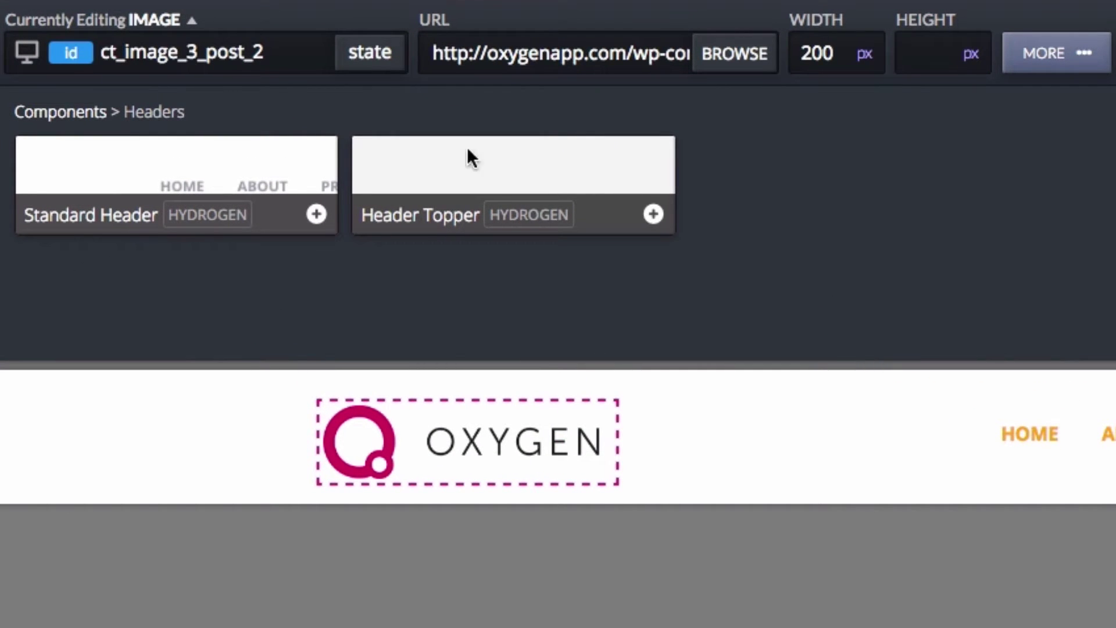
pyautogui.moveTo(457, 53); pyautogui.dragTo(604, 53)
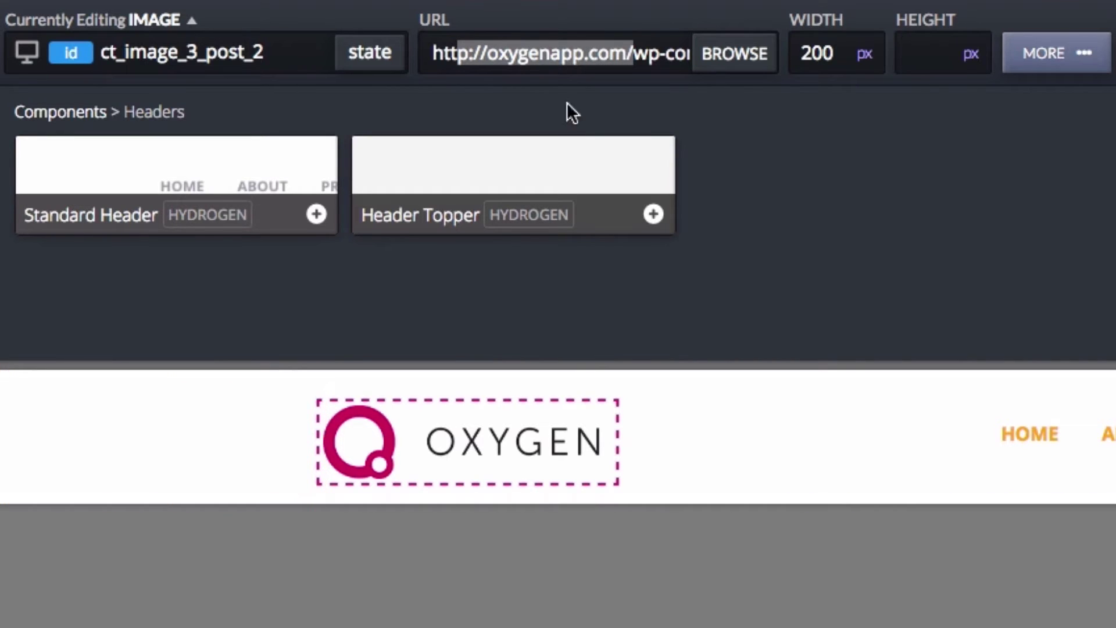
pyautogui.doubleClick(808, 55)
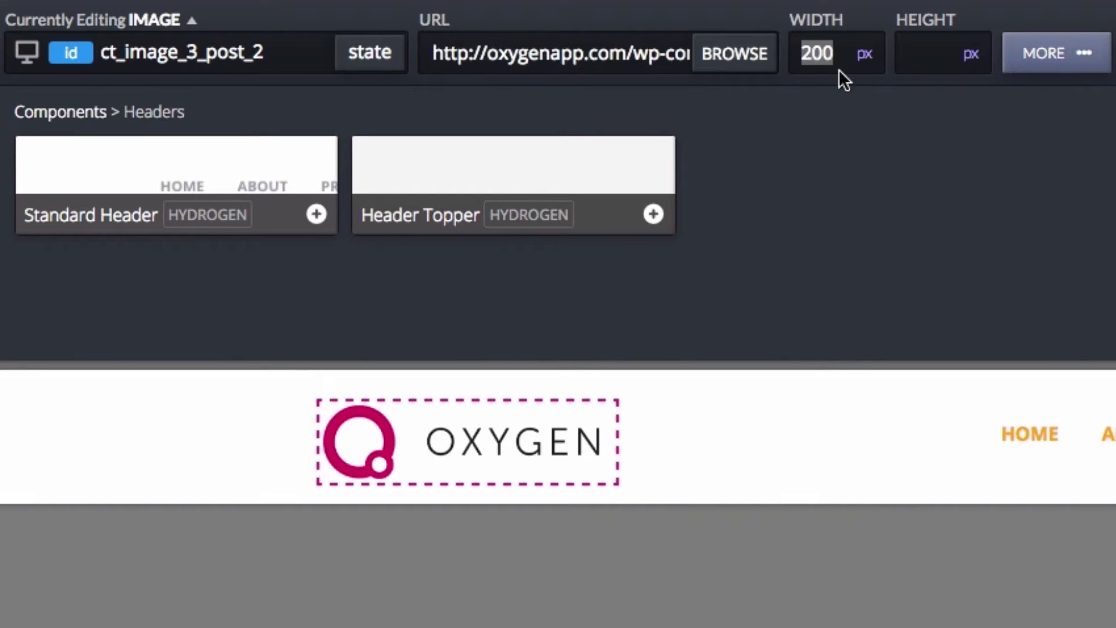
pyautogui.click(1041, 45)
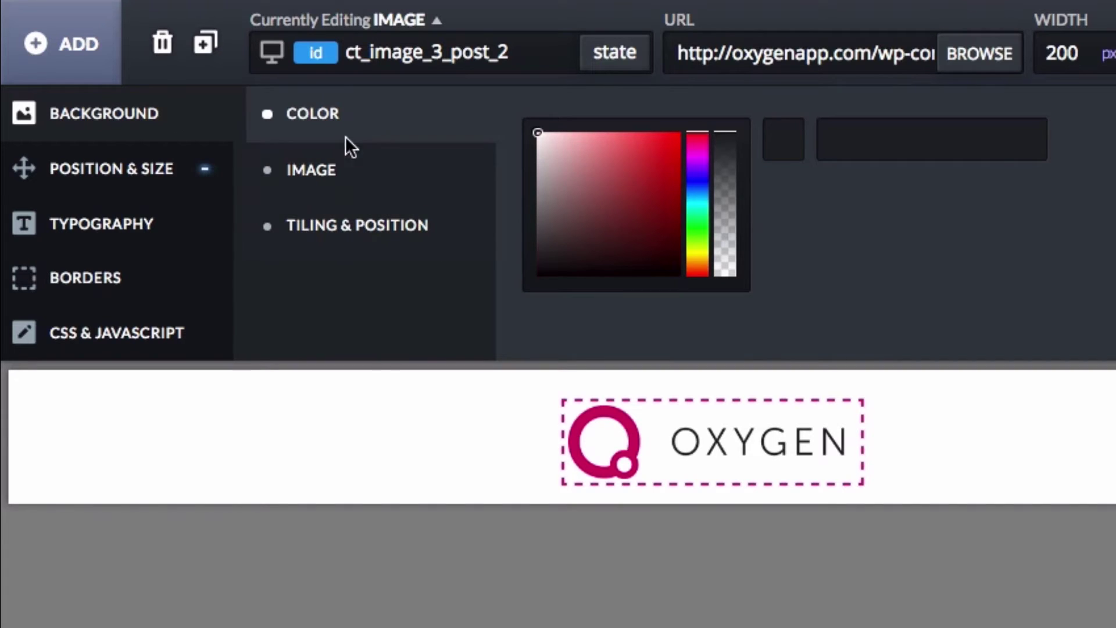
pyautogui.click(148, 167)
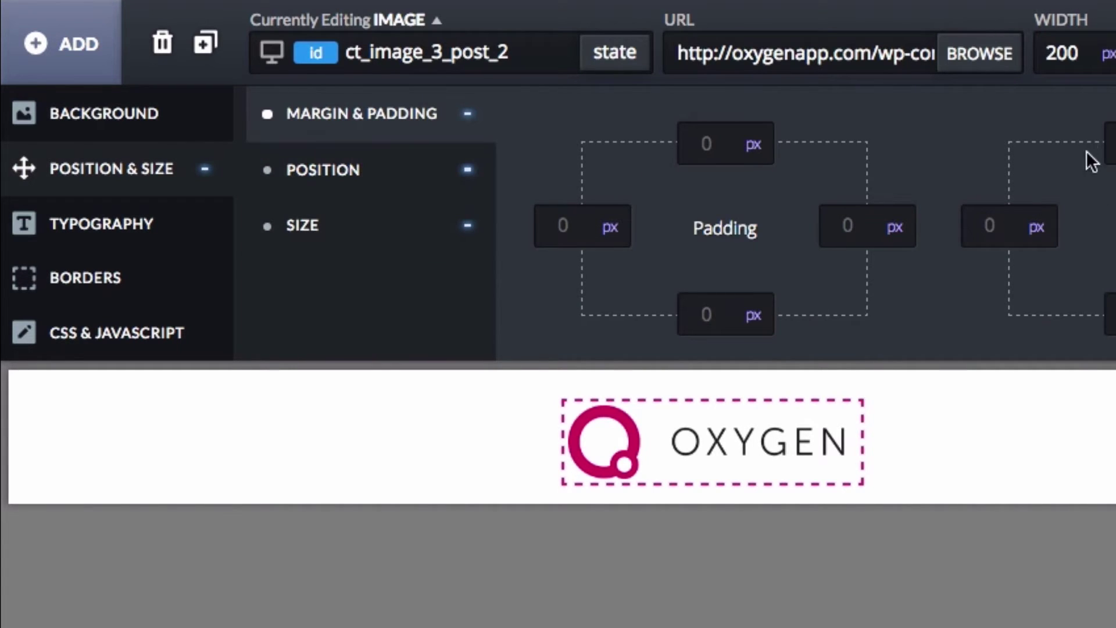
pyautogui.click(354, 170)
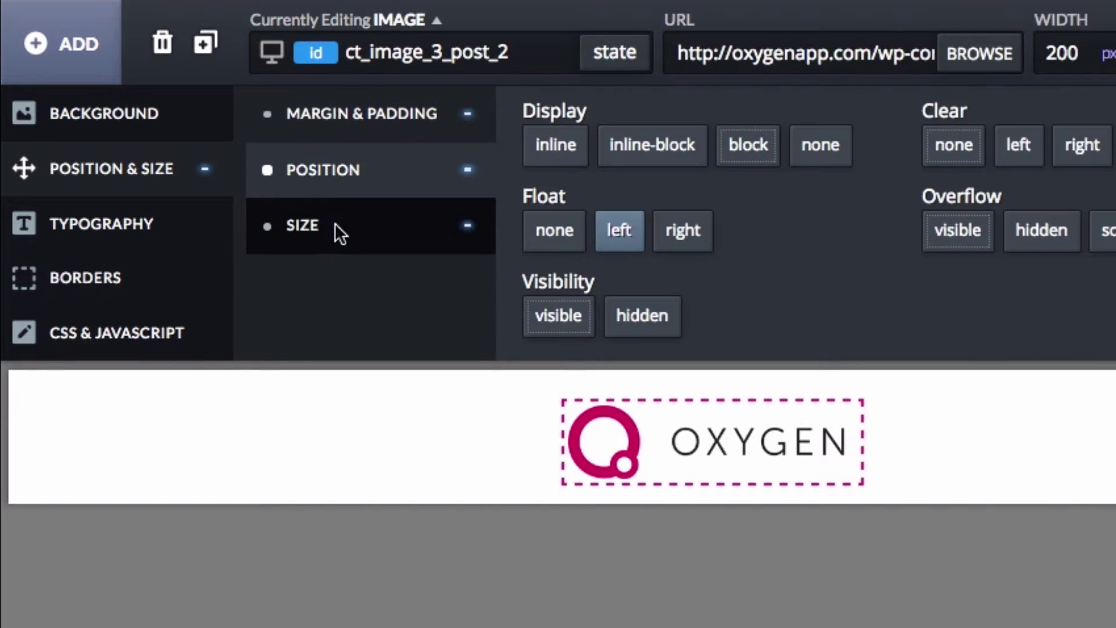
pyautogui.click(122, 233)
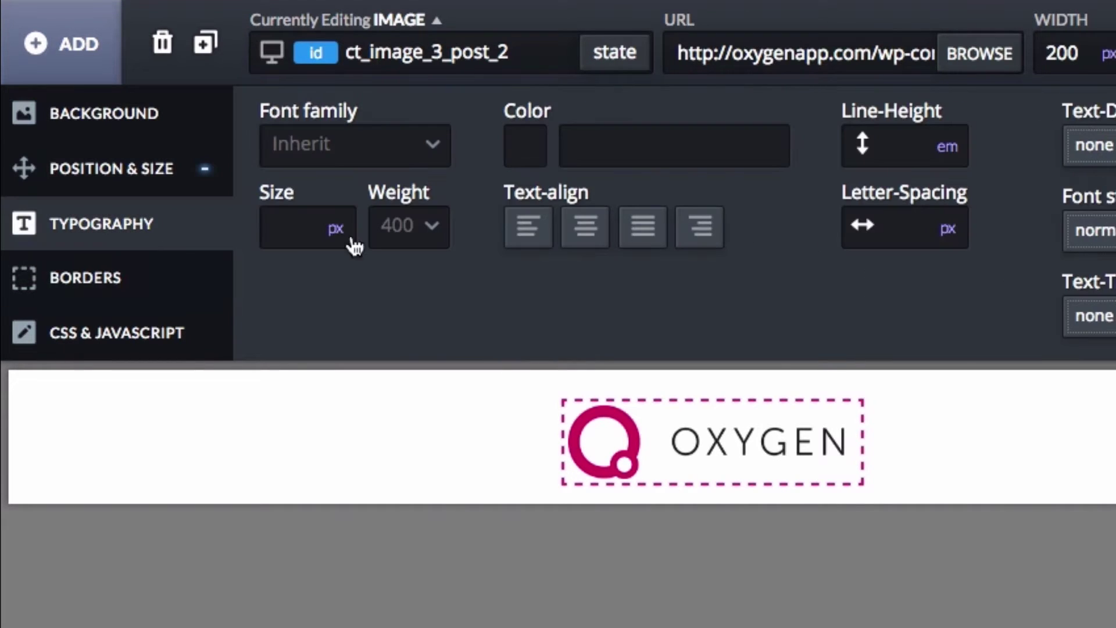
pyautogui.click(195, 283)
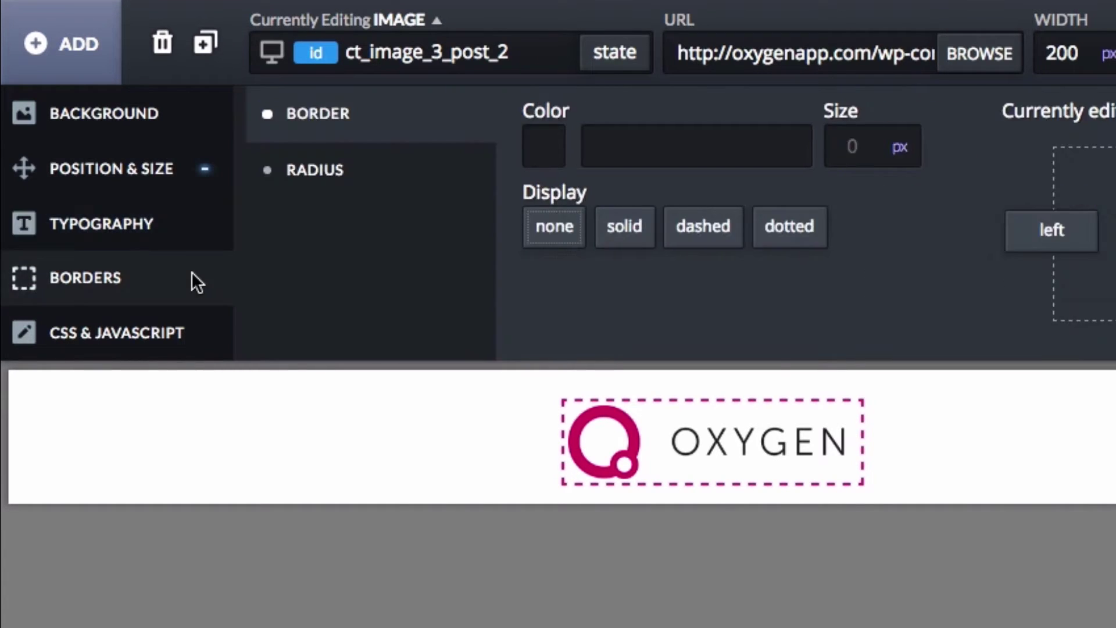
pyautogui.click(156, 338)
pyautogui.click(401, 177)
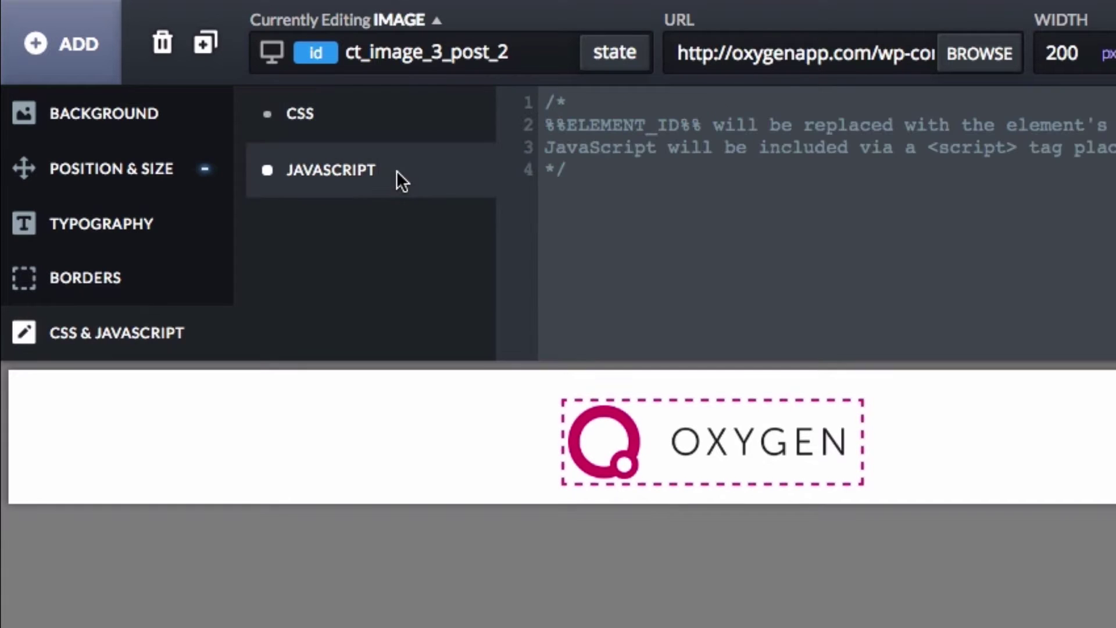
pyautogui.click(369, 132)
pyautogui.click(363, 185)
pyautogui.click(306, 120)
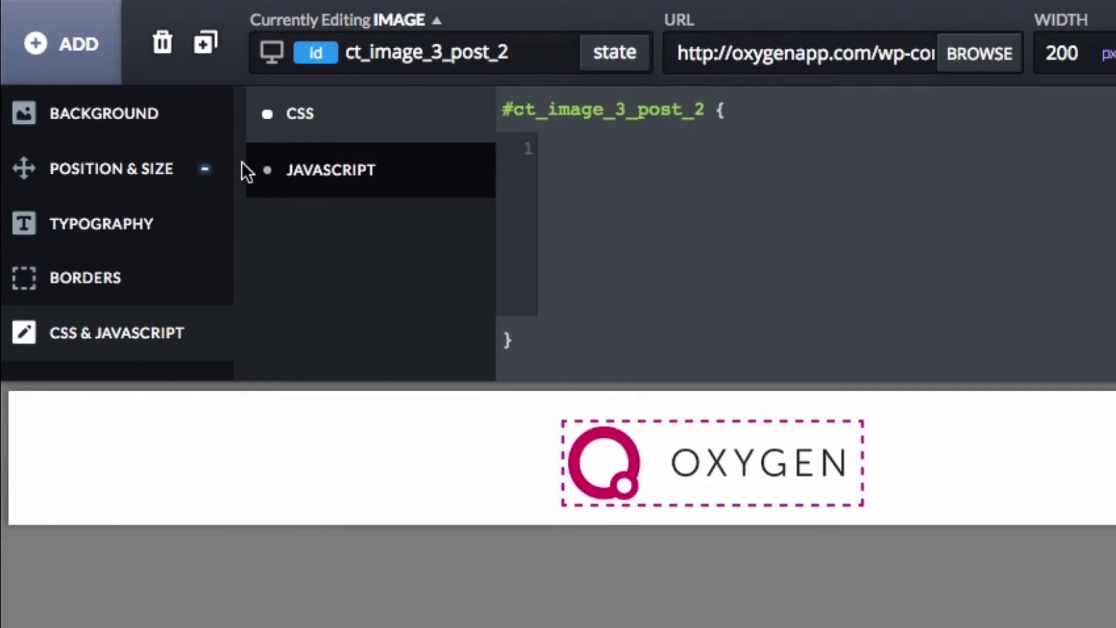
pyautogui.click(154, 122)
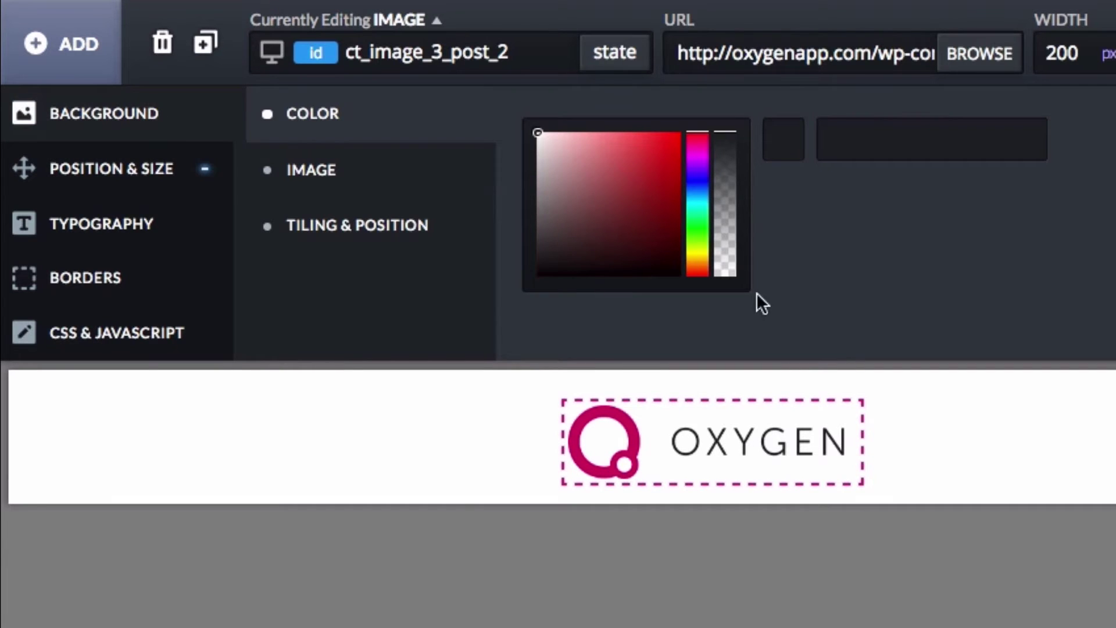
# - Replace the header logo with ieatwebsites-square-logo2-01.png from the media library and set its width to 50 px
pyautogui.click(970, 51)
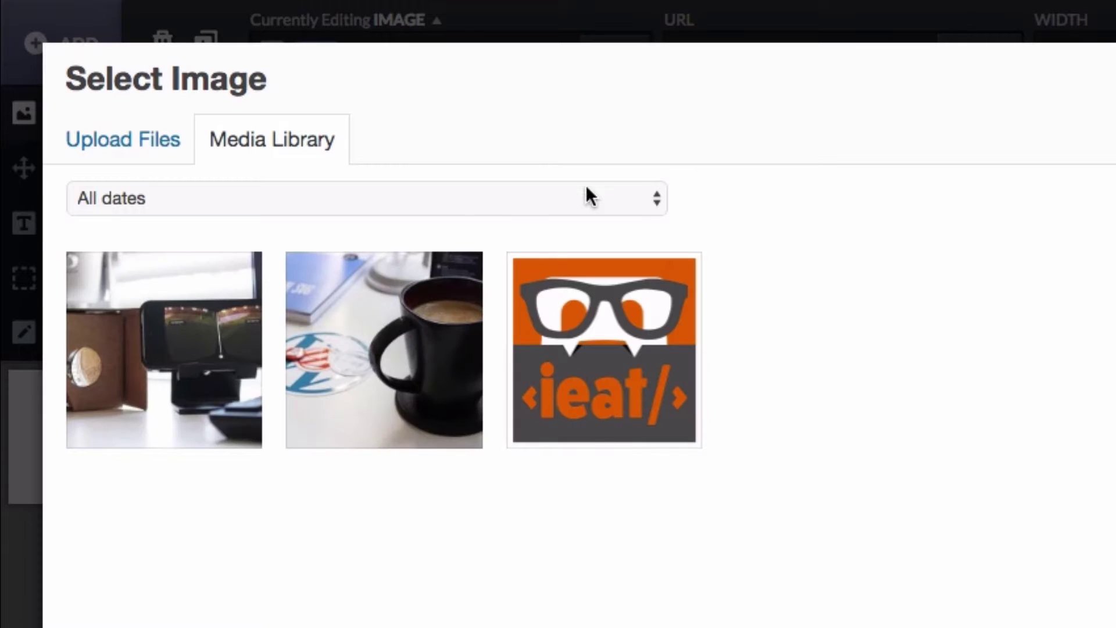
pyautogui.click(605, 348)
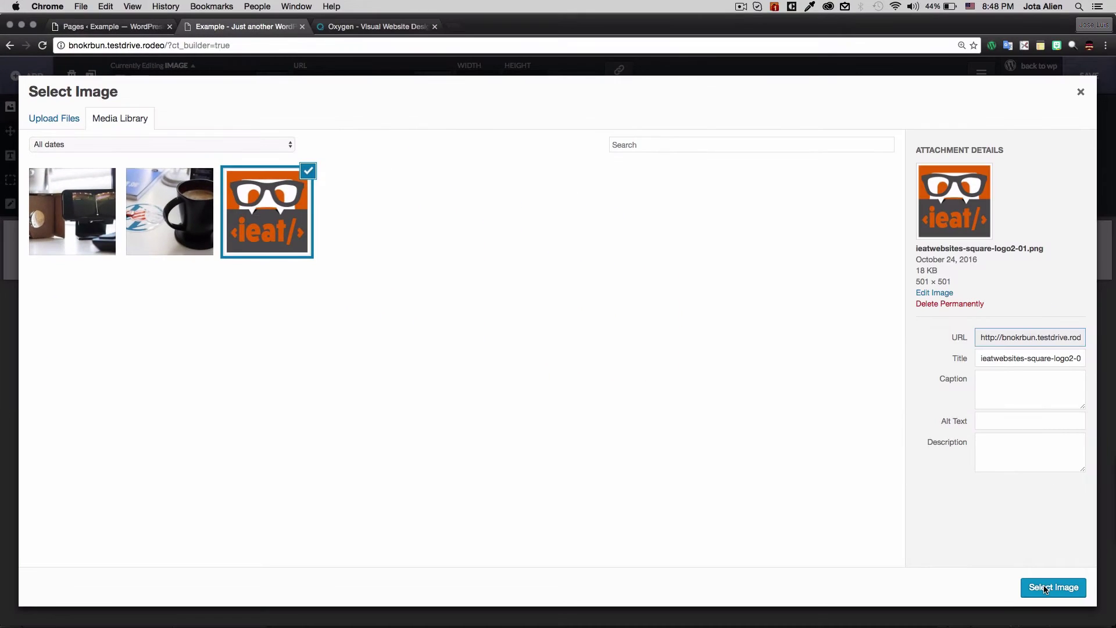
pyautogui.click(1044, 589)
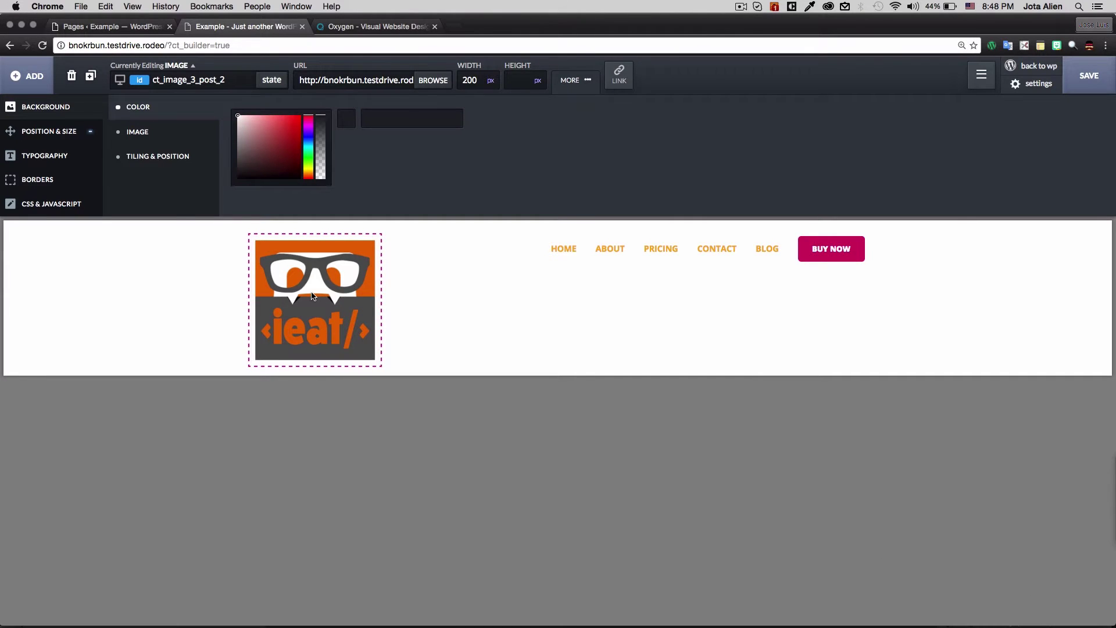
pyautogui.doubleClick(472, 85)
pyautogui.moveTo(482, 85); pyautogui.dragTo(461, 85)
pyautogui.write('50')
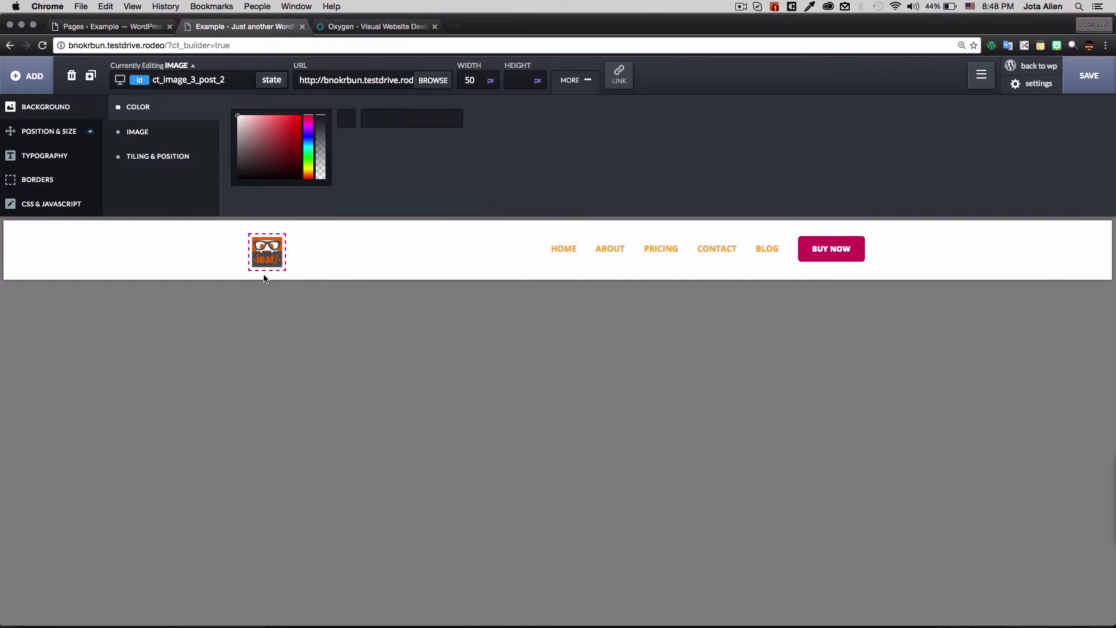
# - Remove the Pricing and Contact links from the header navigation
pyautogui.click(512, 261)
pyautogui.click(573, 254)
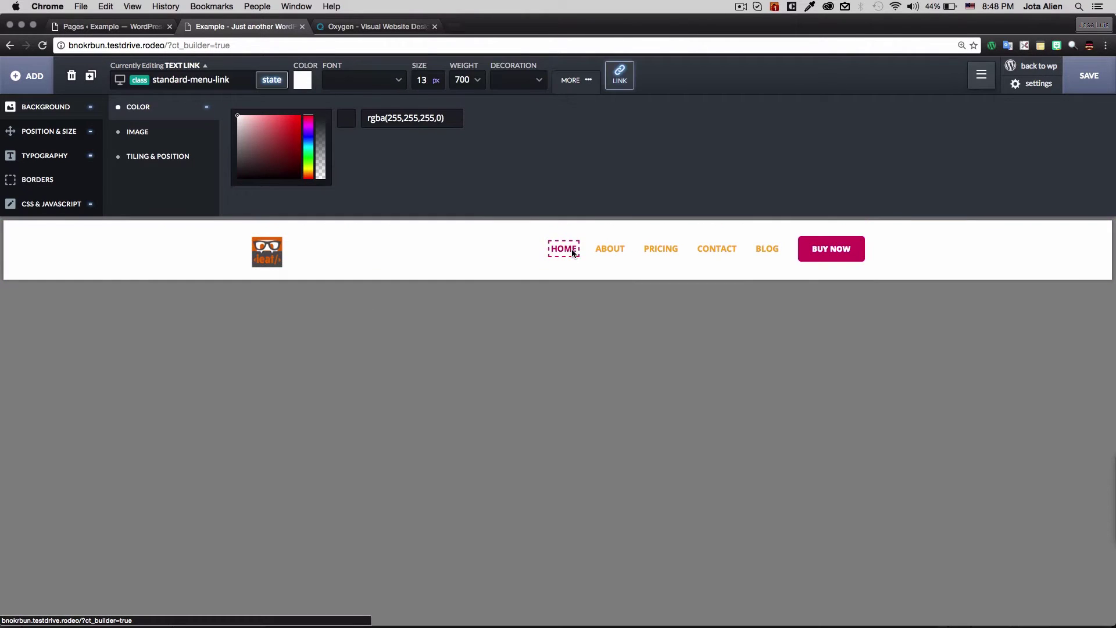
pyautogui.click(608, 249)
pyautogui.click(664, 251)
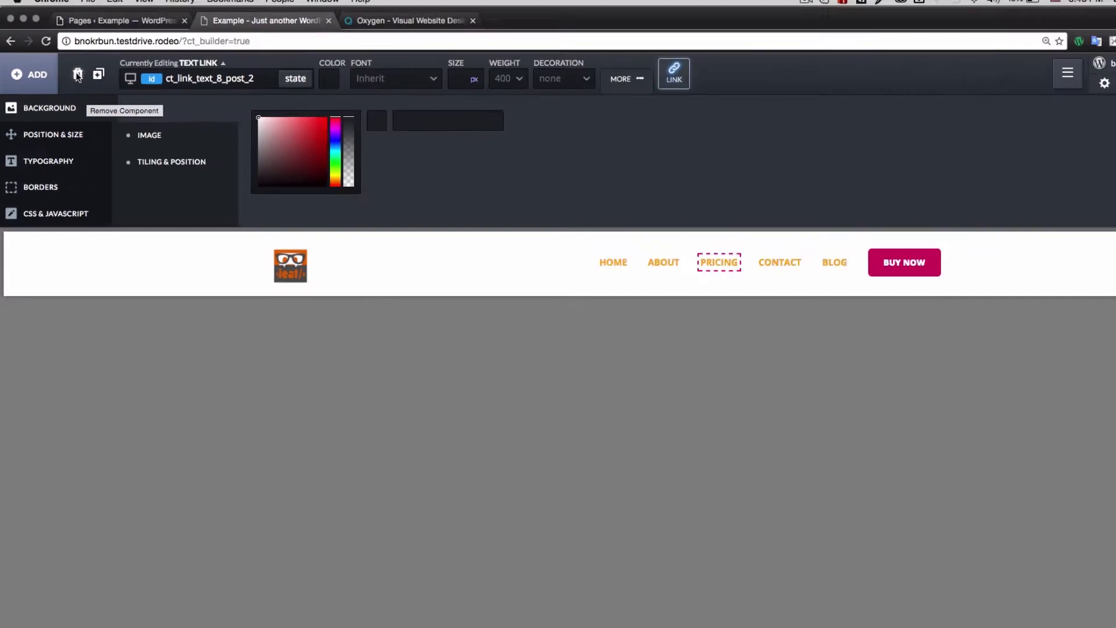
pyautogui.click(70, 77)
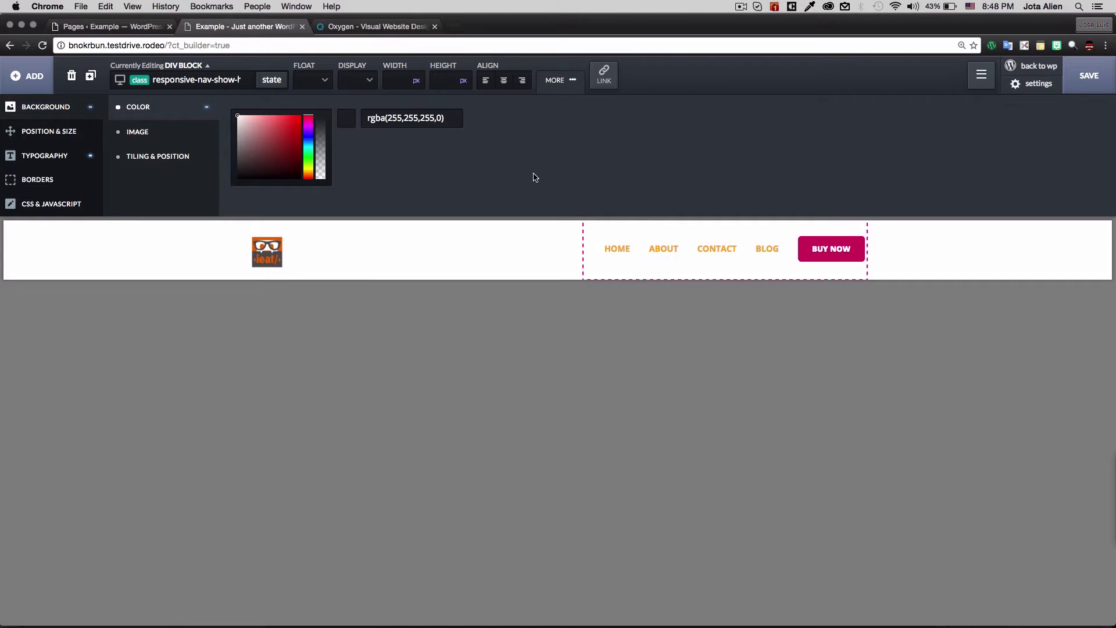
pyautogui.click(721, 249)
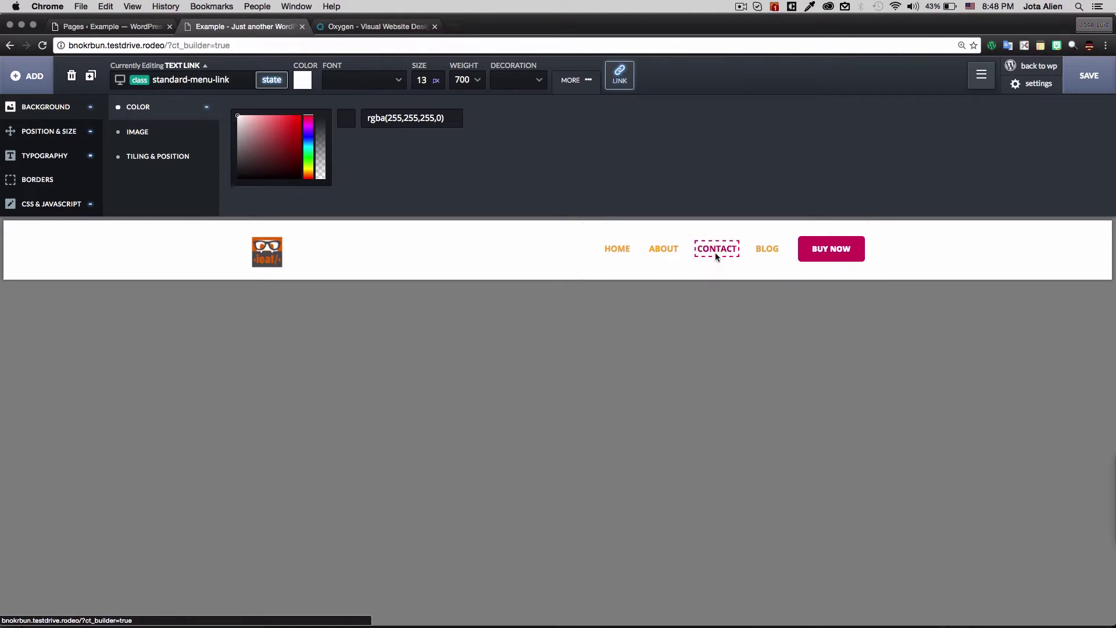
pyautogui.click(71, 78)
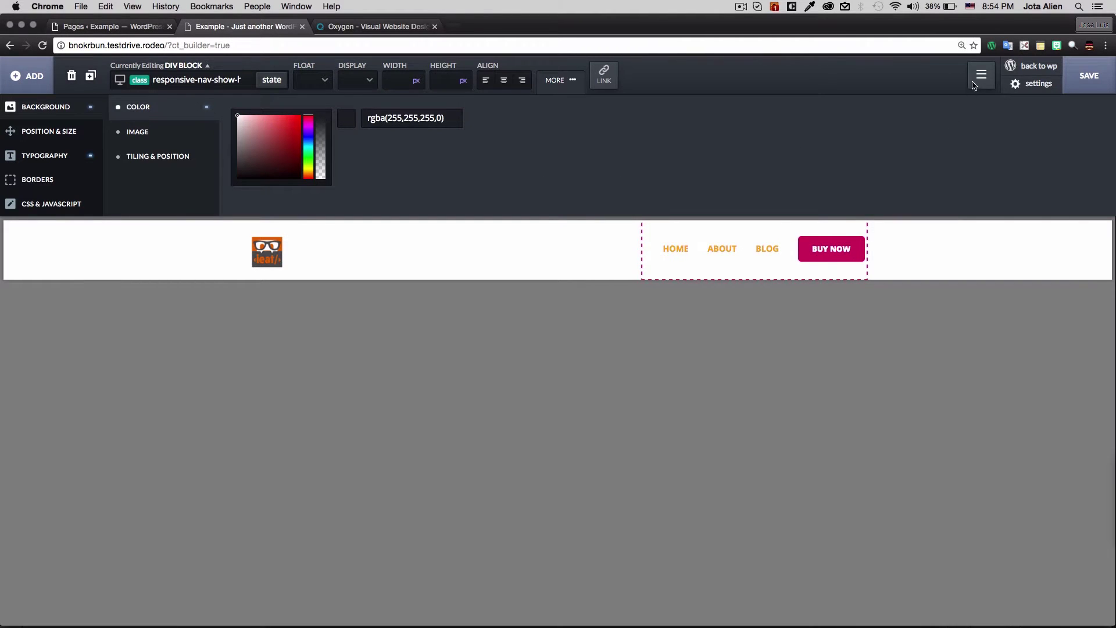
# - Open the DOM tree, expand the header's Div Block (#5), and remove the Buy Now link wrapper and the Blog text link from it
pyautogui.click(981, 76)
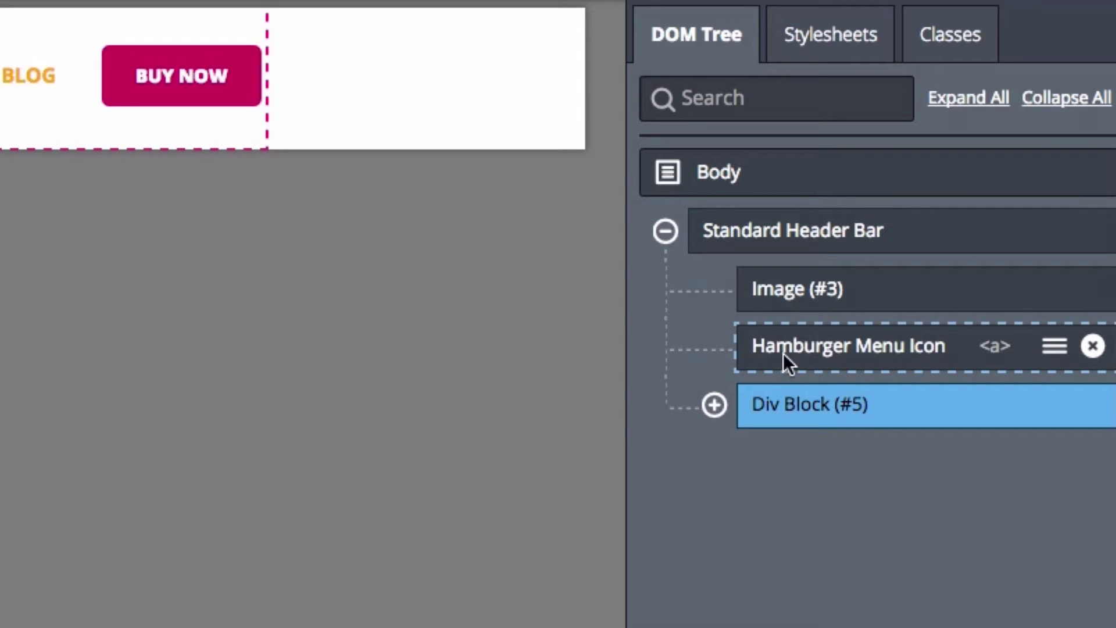
pyautogui.click(904, 349)
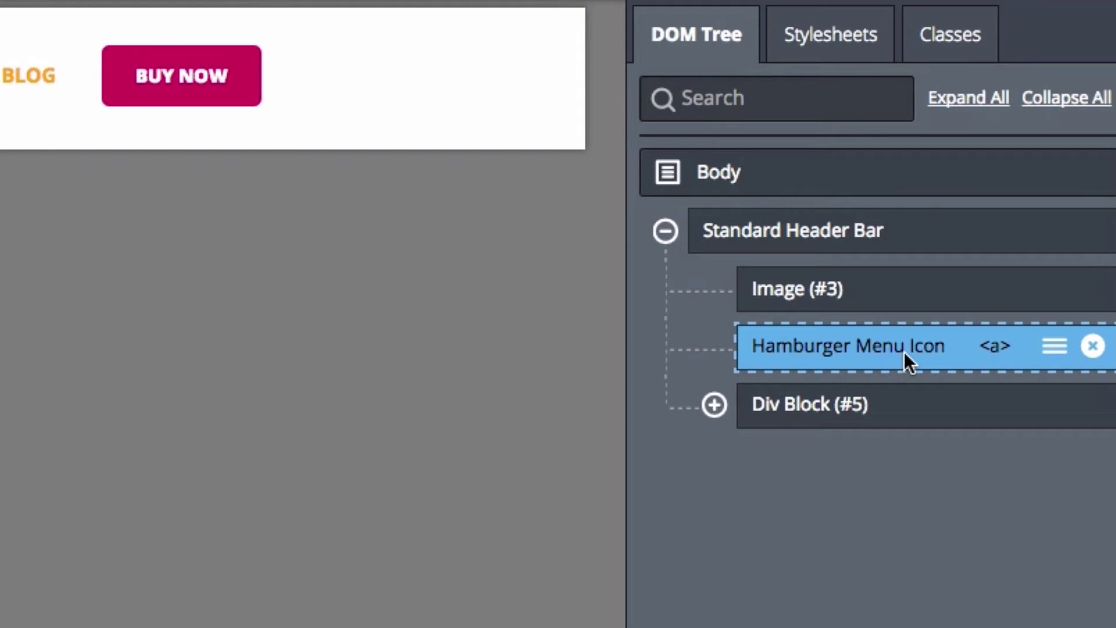
pyautogui.click(814, 406)
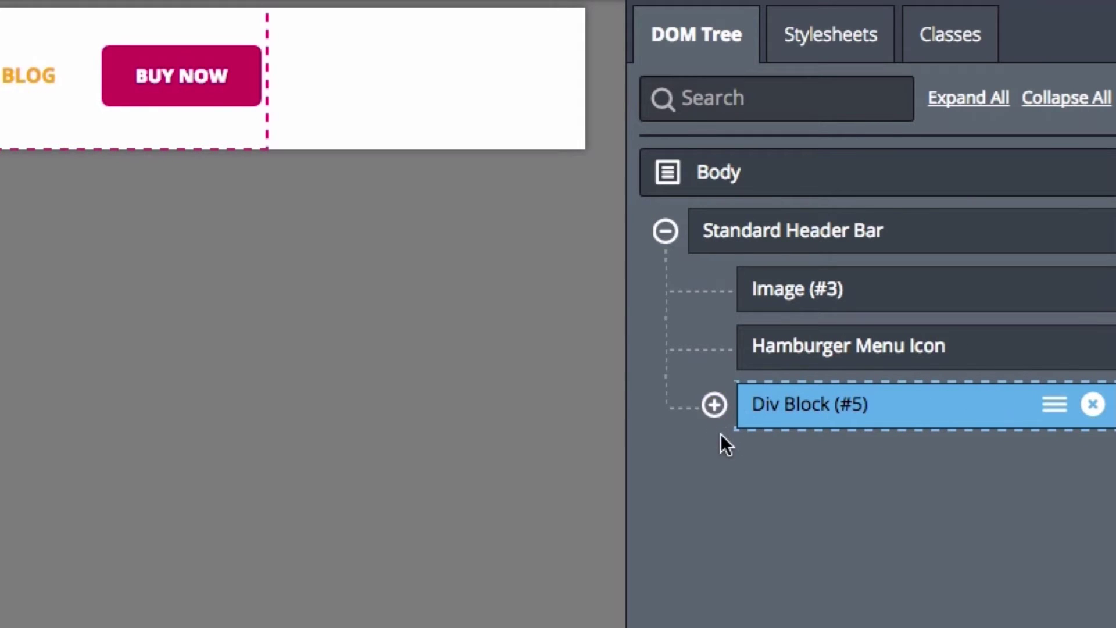
pyautogui.click(721, 406)
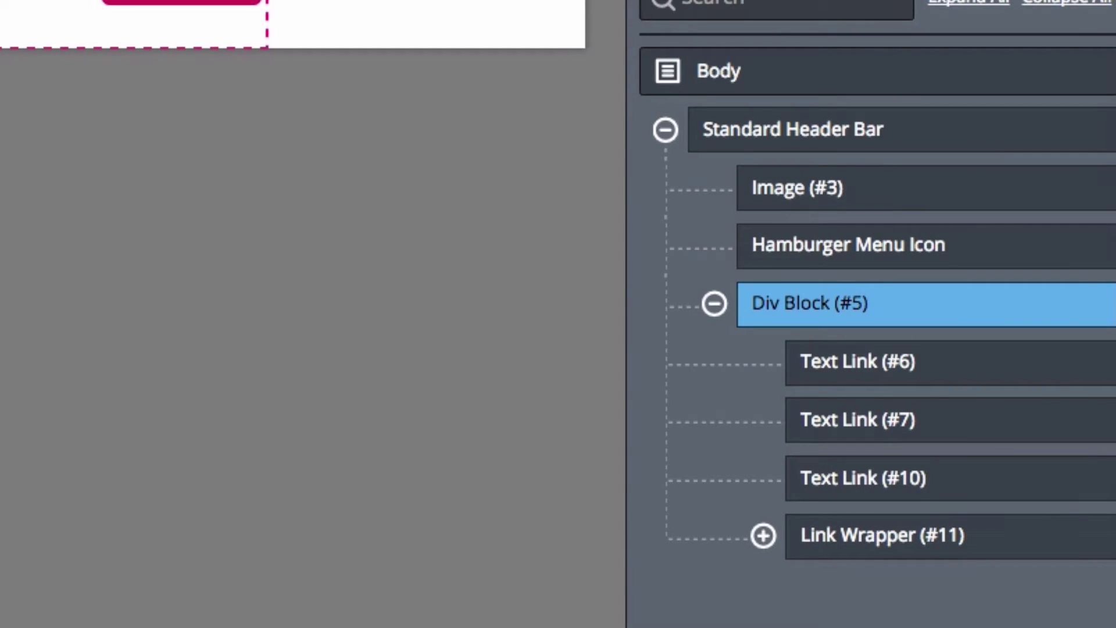
pyautogui.hscroll(2, 1017, 543)
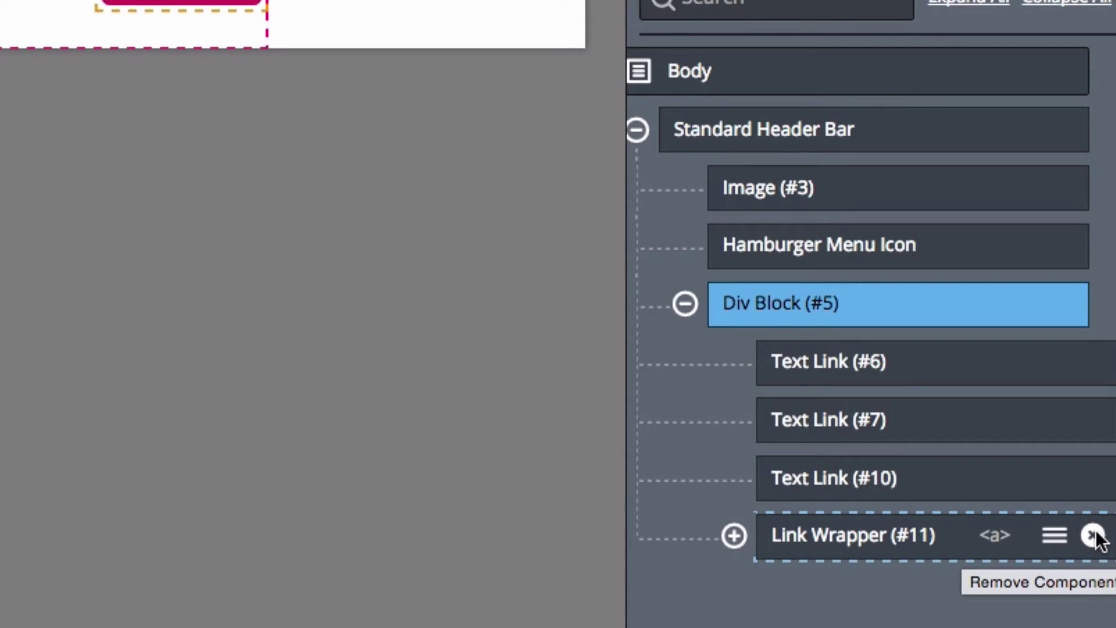
pyautogui.click(1092, 535)
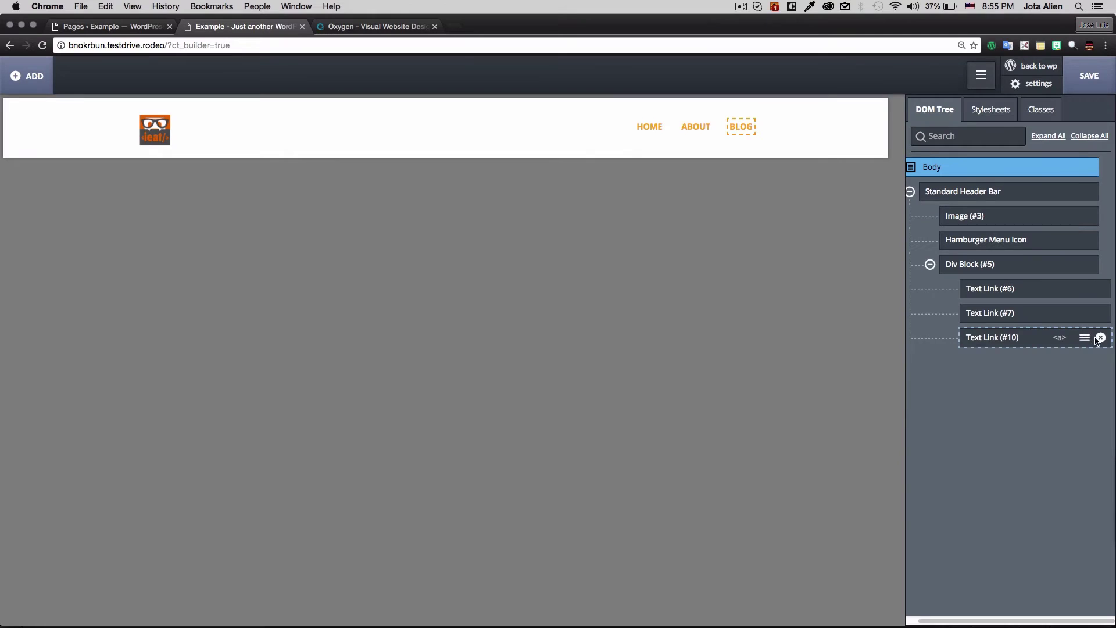
pyautogui.click(1100, 337)
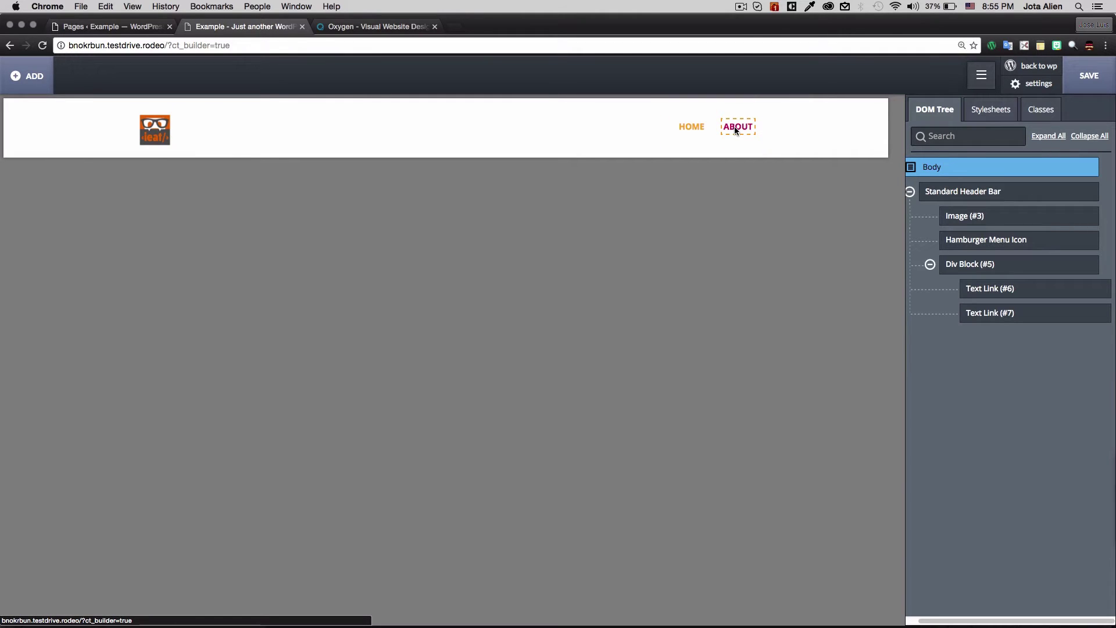
# - Link the header's Home text link to the site's existing Home page
pyautogui.click(692, 127)
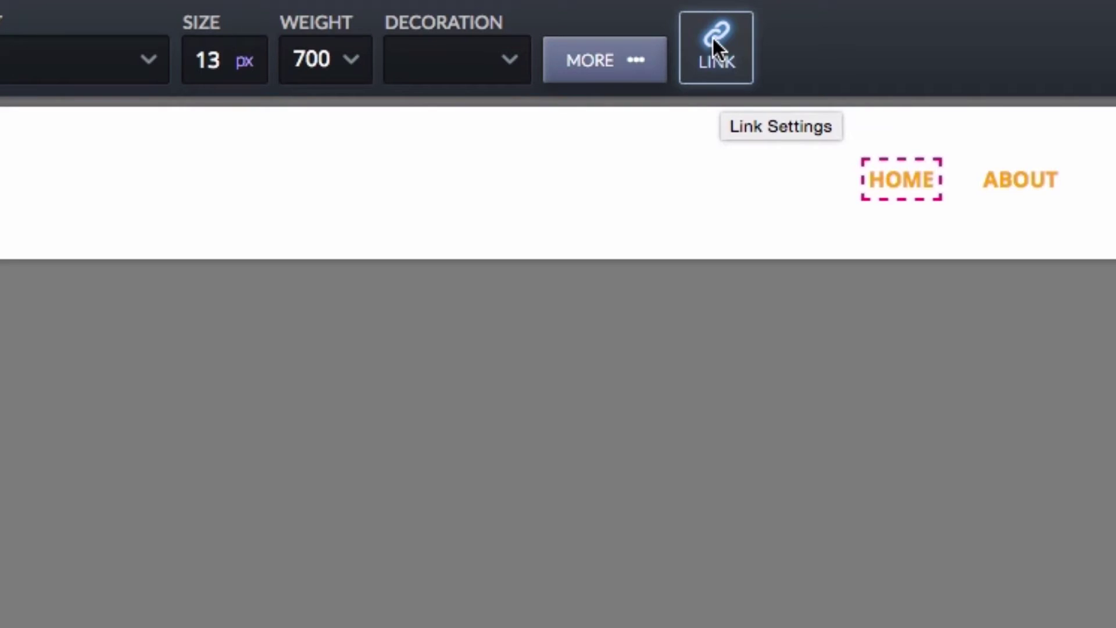
pyautogui.click(712, 36)
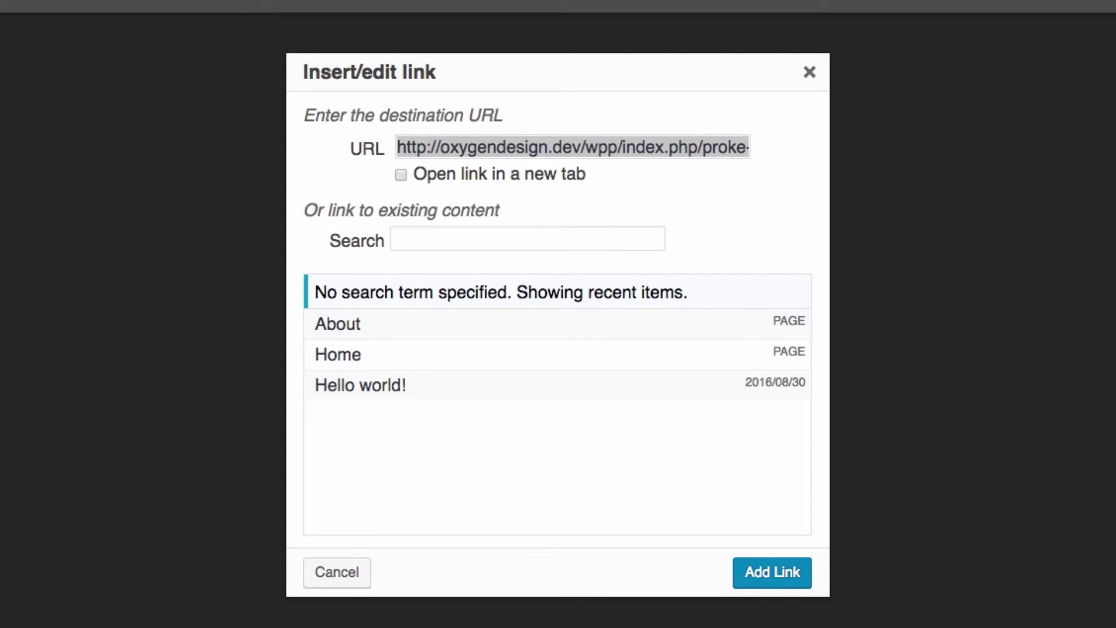
pyautogui.click(352, 356)
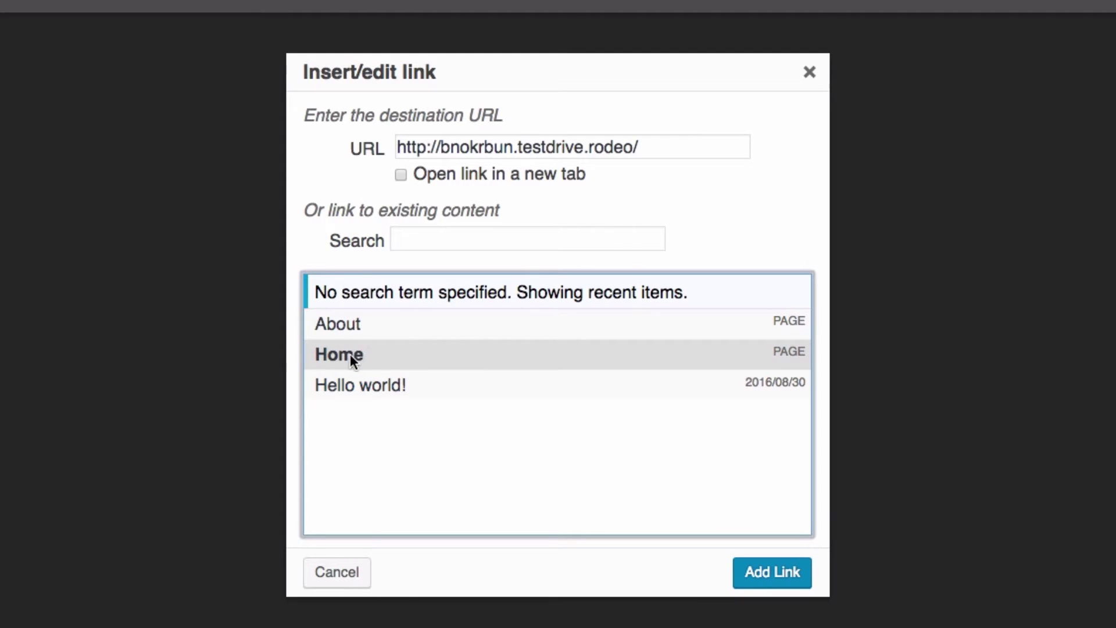
pyautogui.click(768, 572)
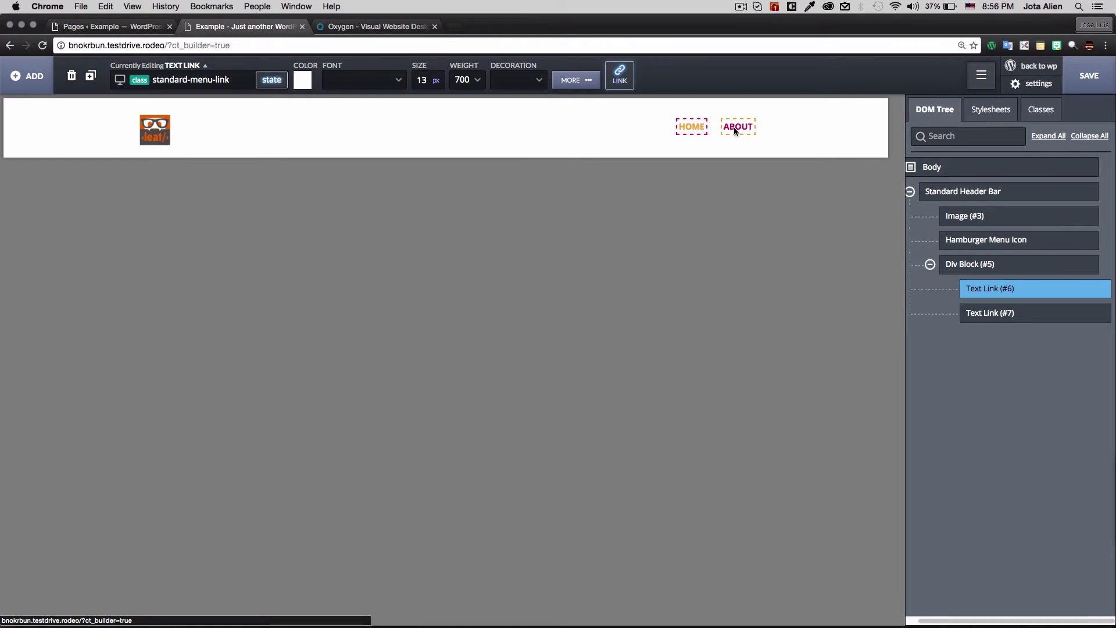
# - Link the header's About text link to the site's existing About page
pyautogui.click(734, 127)
pyautogui.click(626, 75)
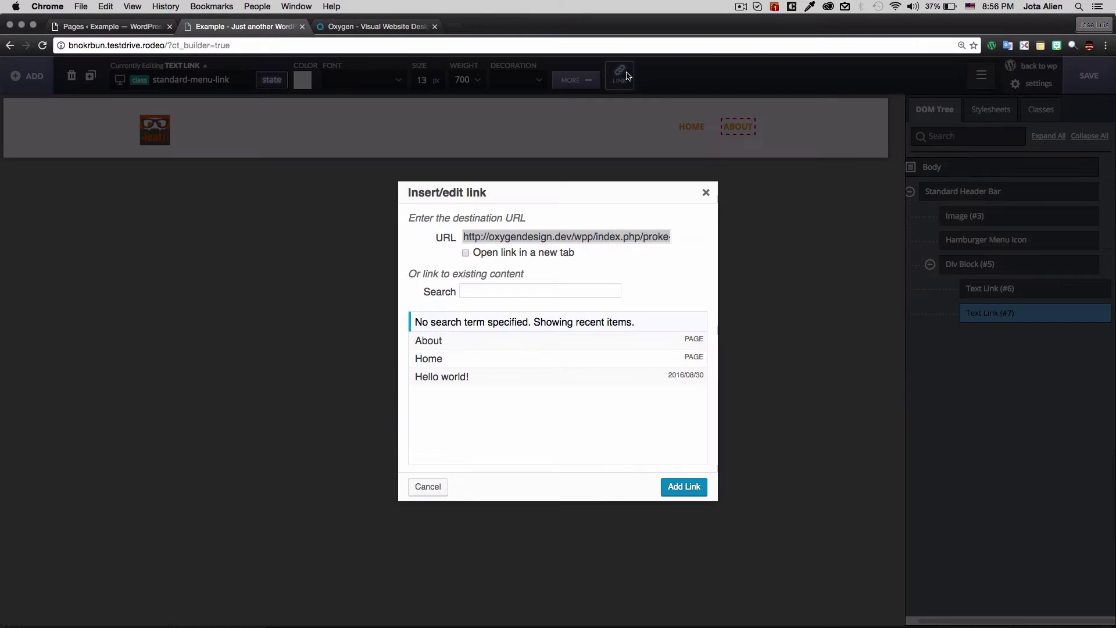
pyautogui.click(436, 343)
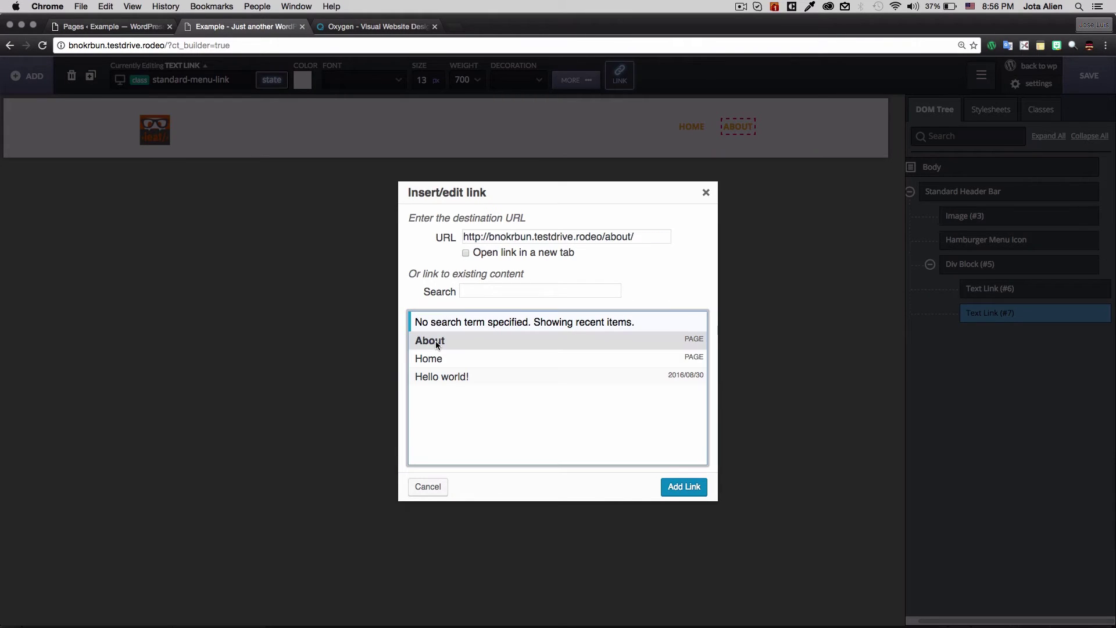
pyautogui.click(682, 487)
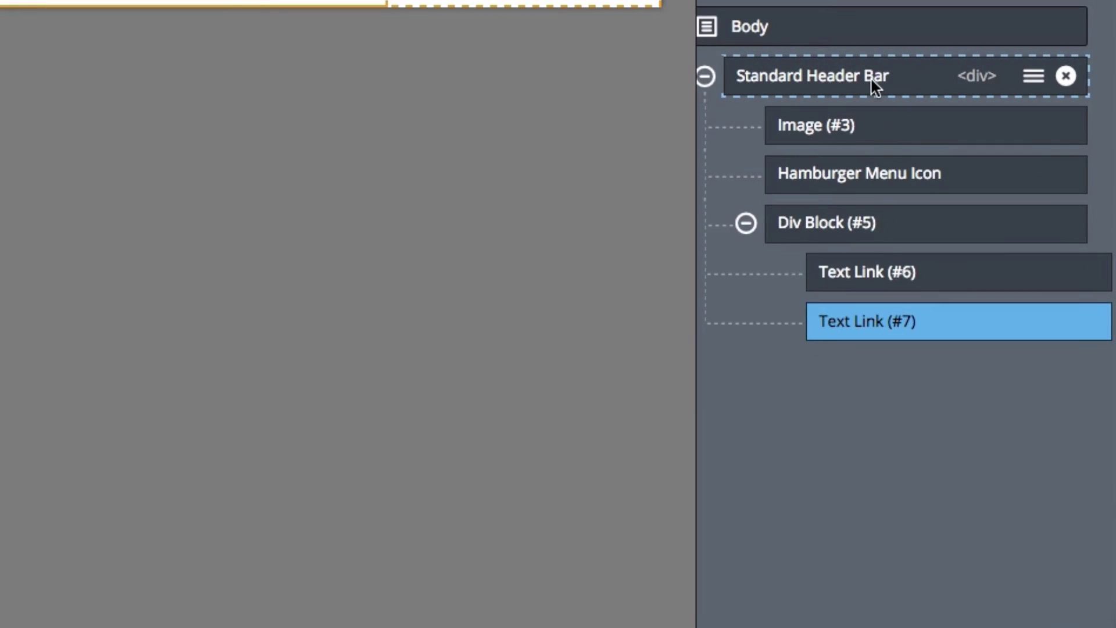
# - Make the Standard Header Bar a re-usable component named Header
pyautogui.click(1033, 77)
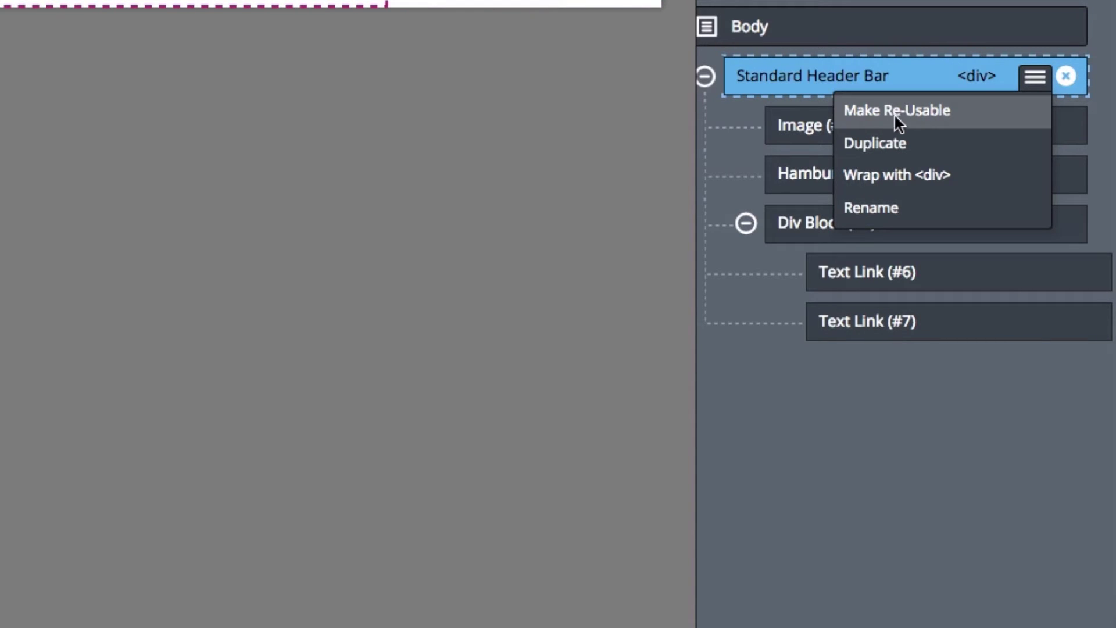
pyautogui.click(939, 116)
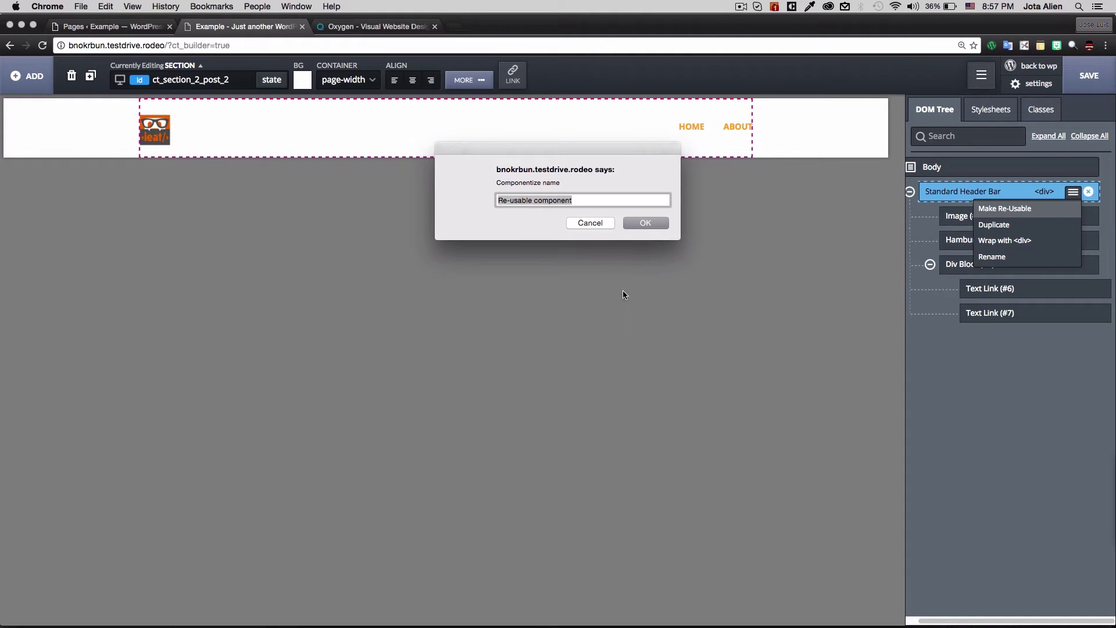
pyautogui.write('He')
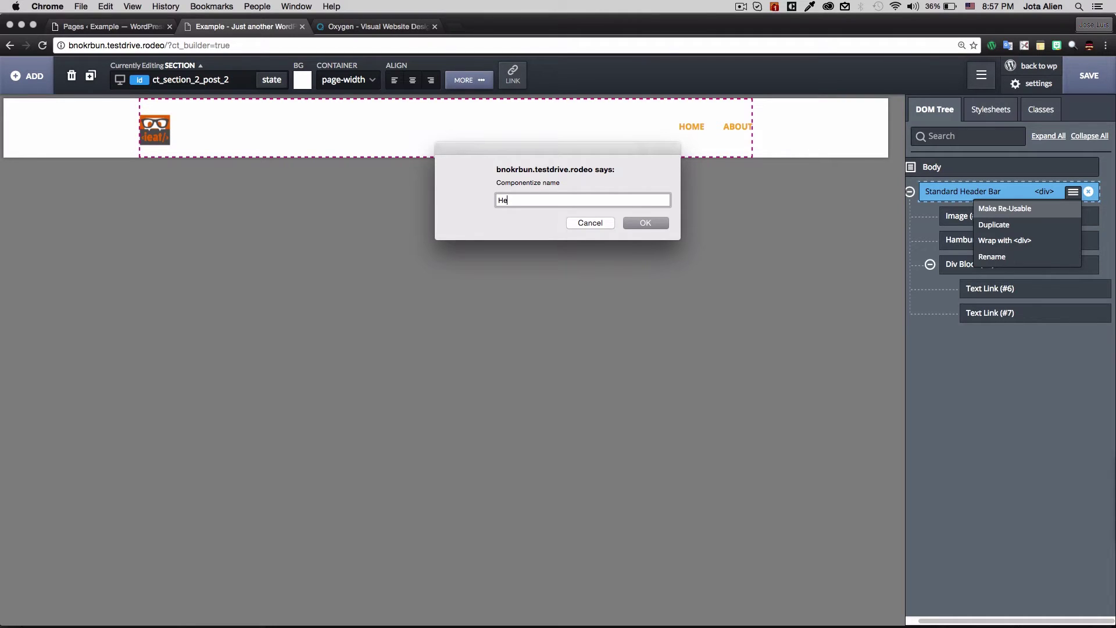
pyautogui.write('ader')
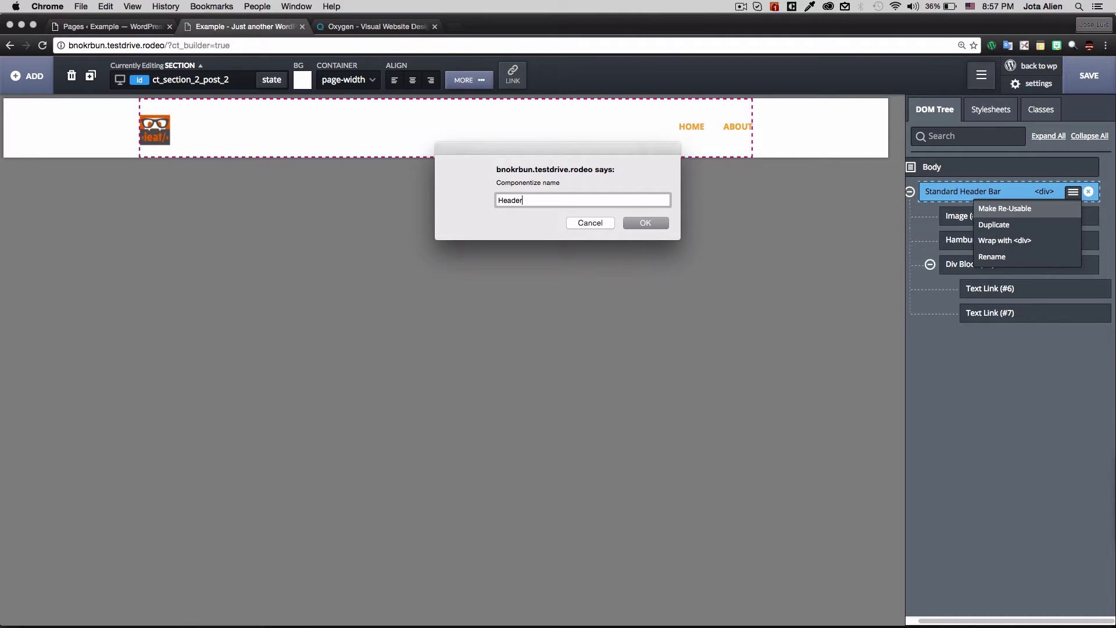
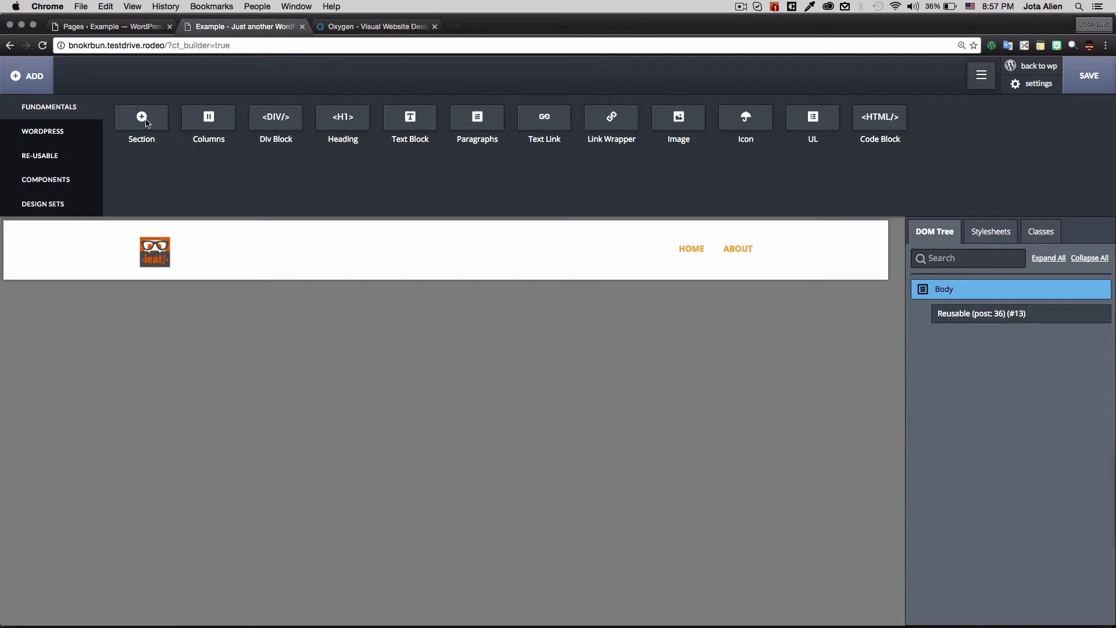
# - Add a section below the reusable header, trying full-width and custom containers before setting it to page width
pyautogui.click(146, 122)
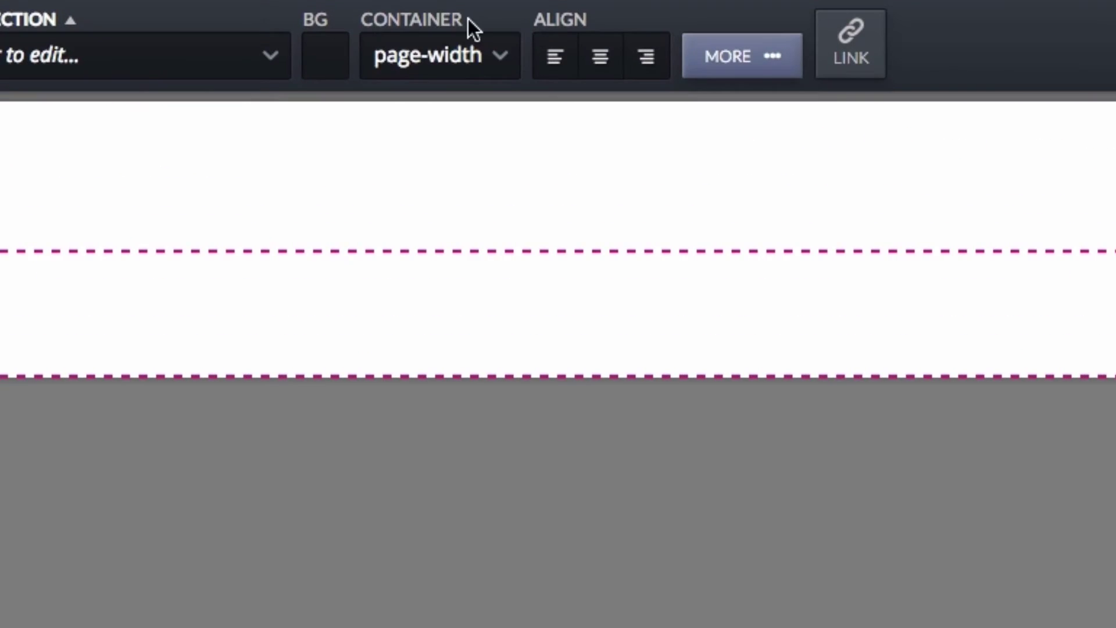
pyautogui.click(371, 82)
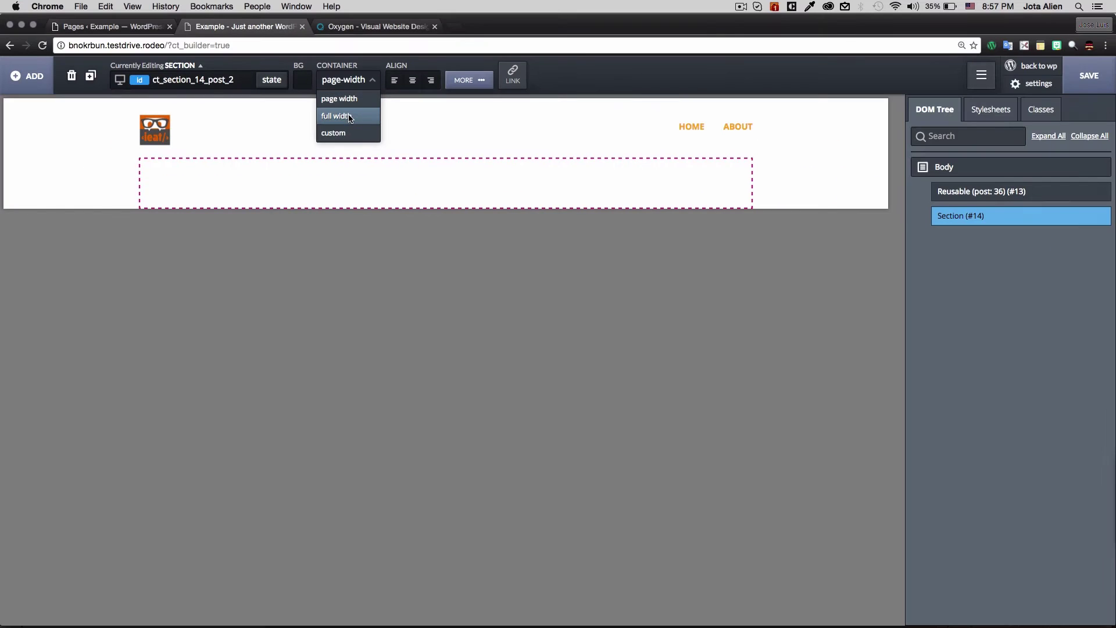
pyautogui.click(438, 142)
pyautogui.click(350, 88)
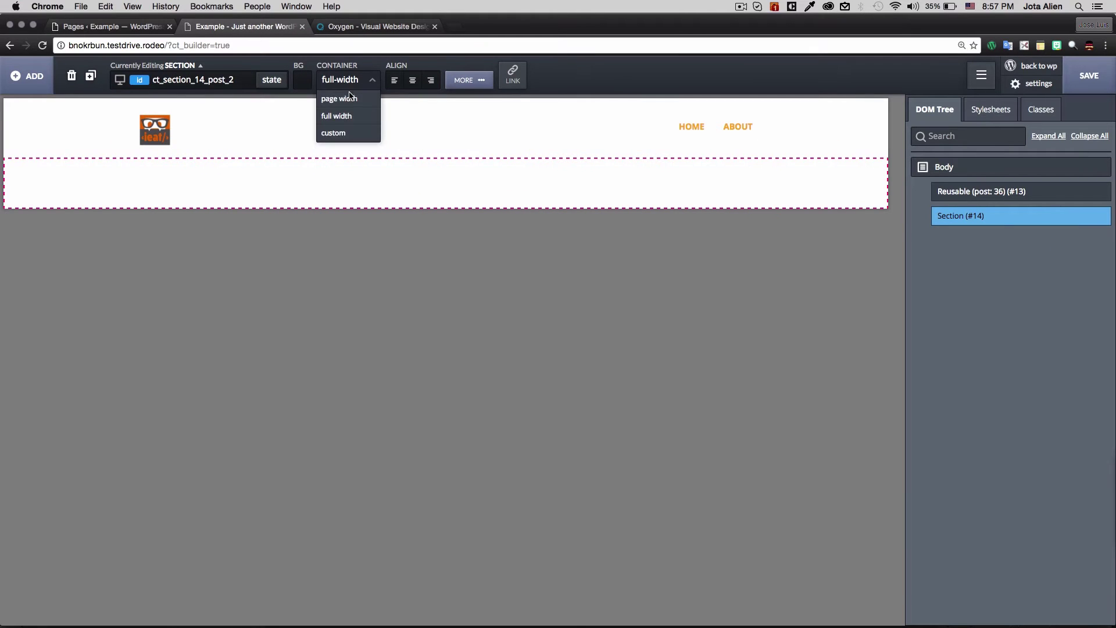
pyautogui.click(349, 129)
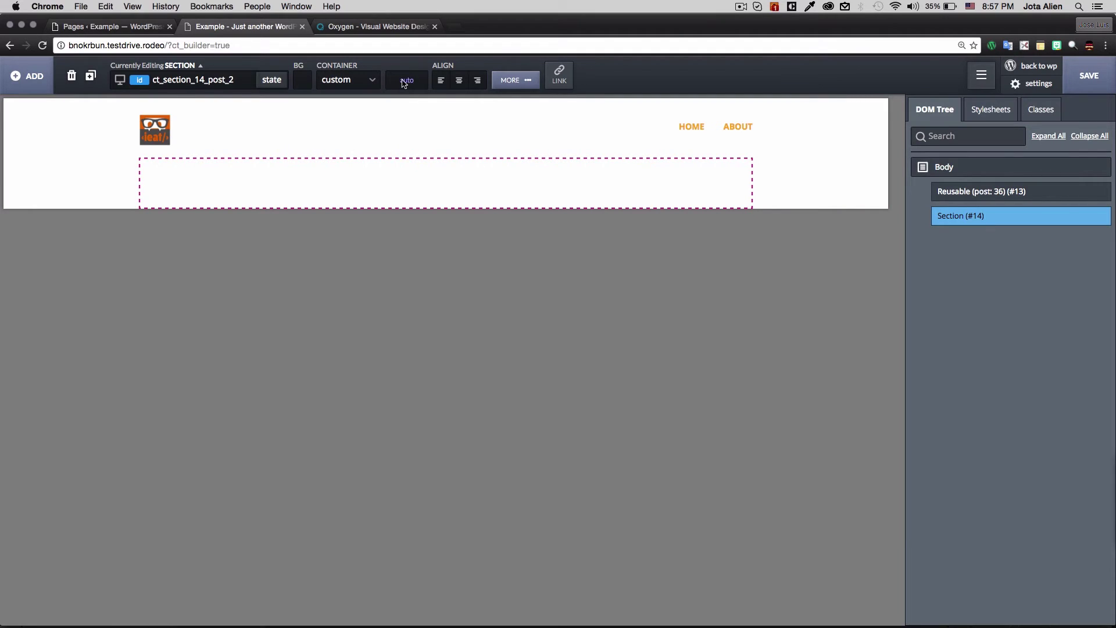
pyautogui.click(371, 82)
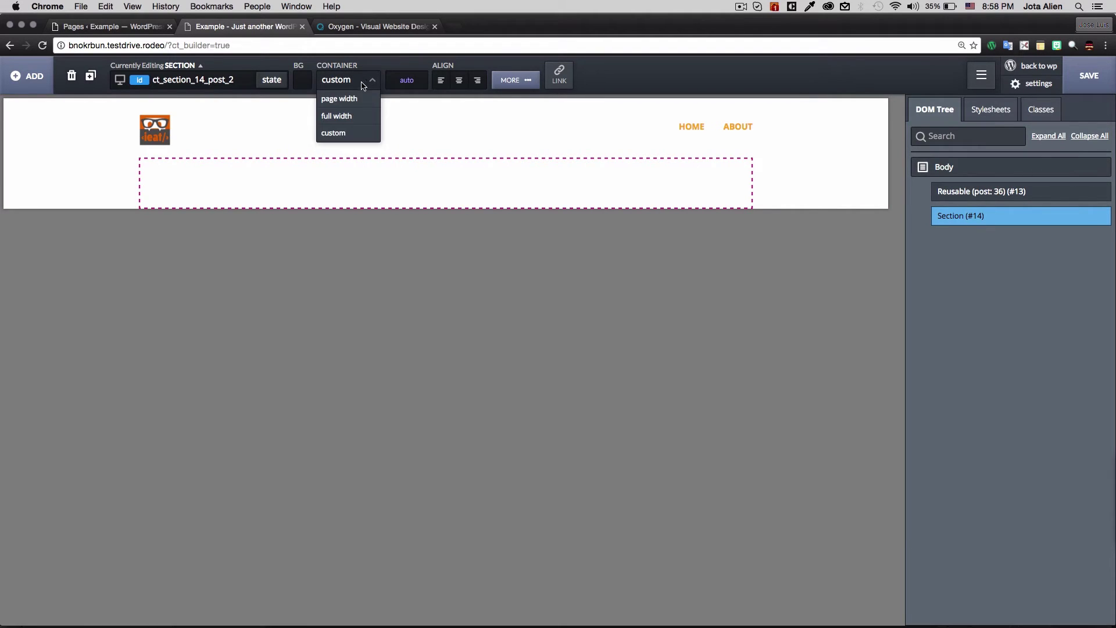
pyautogui.click(352, 100)
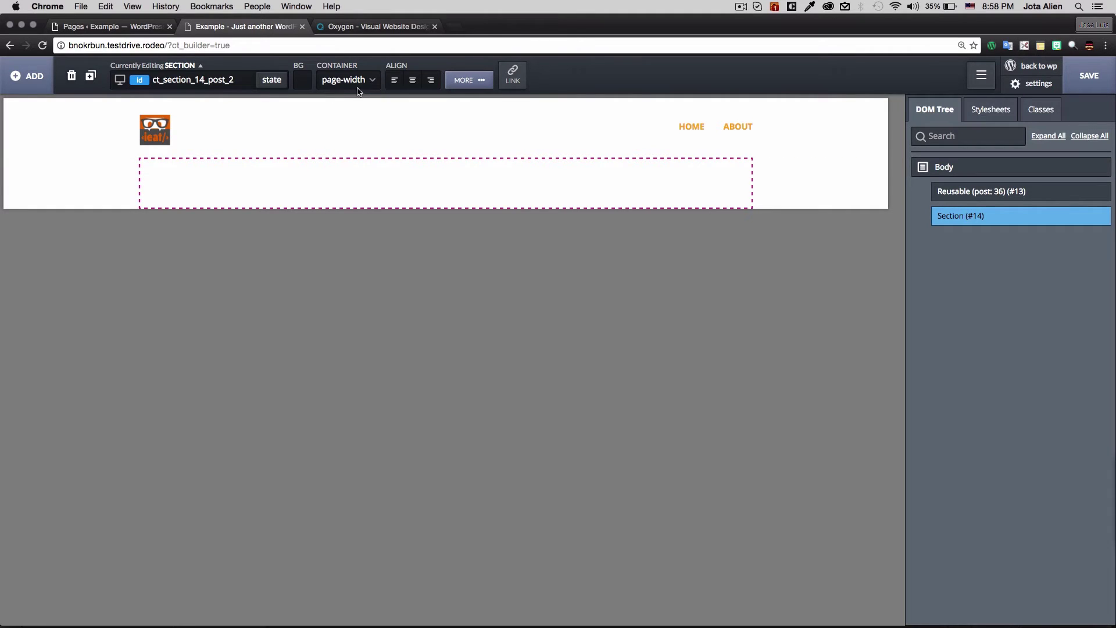
# - Check the page width defined in the page settings and close the settings
pyautogui.click(1027, 85)
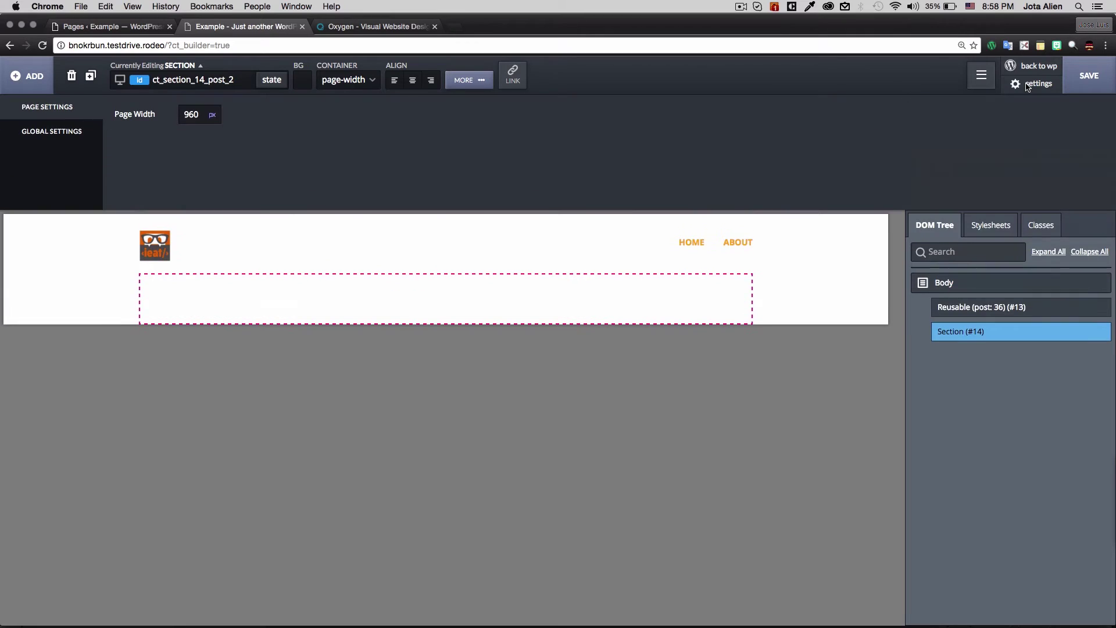
pyautogui.doubleClick(192, 115)
pyautogui.click(199, 118)
pyautogui.click(1034, 83)
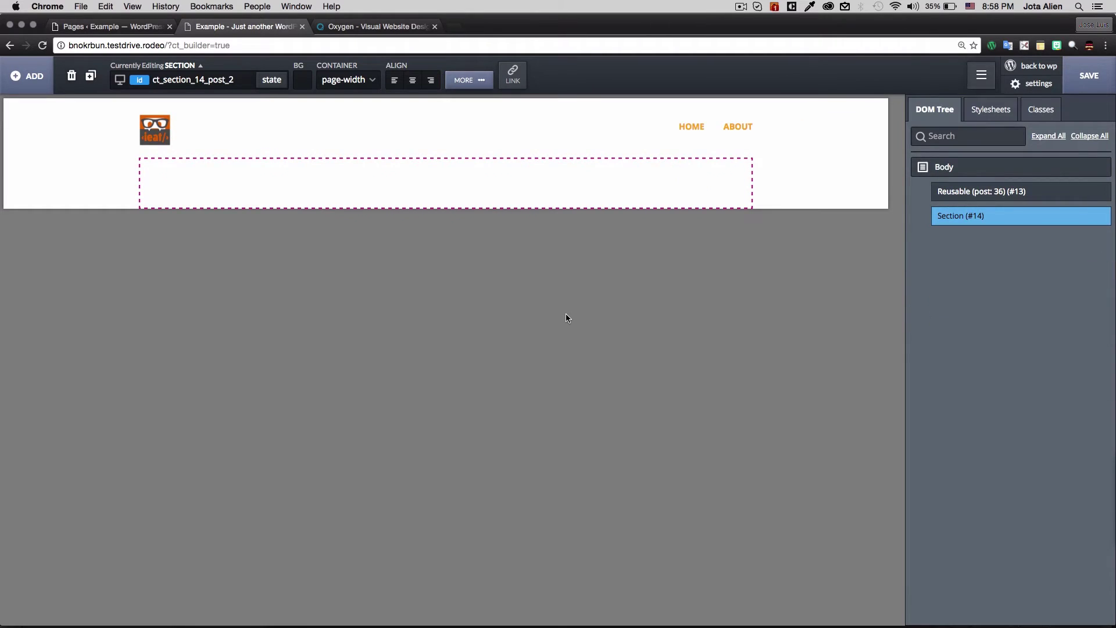
# - Add a Columns element with 2 columns inside the new section and set its spacing to 30 px
pyautogui.click(28, 73)
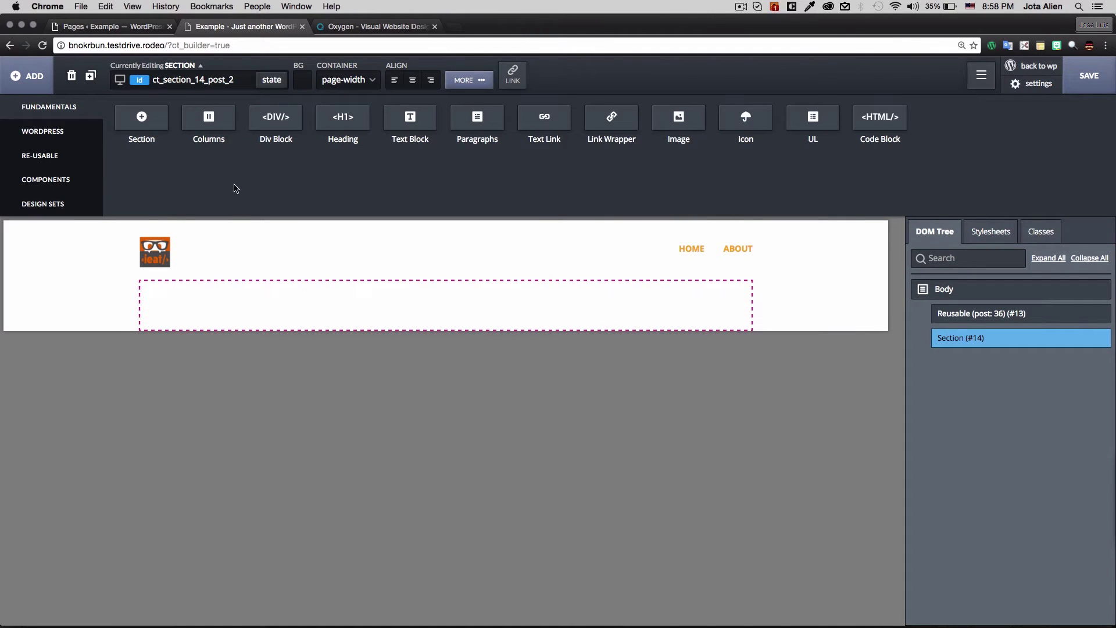
pyautogui.click(209, 120)
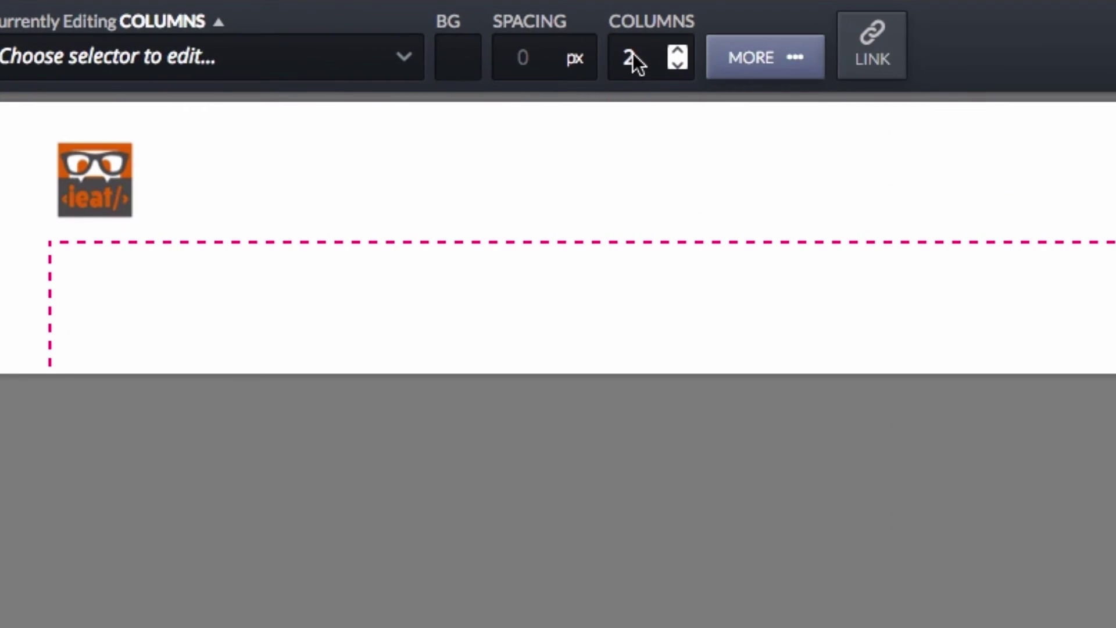
pyautogui.click(678, 50)
pyautogui.click(678, 64)
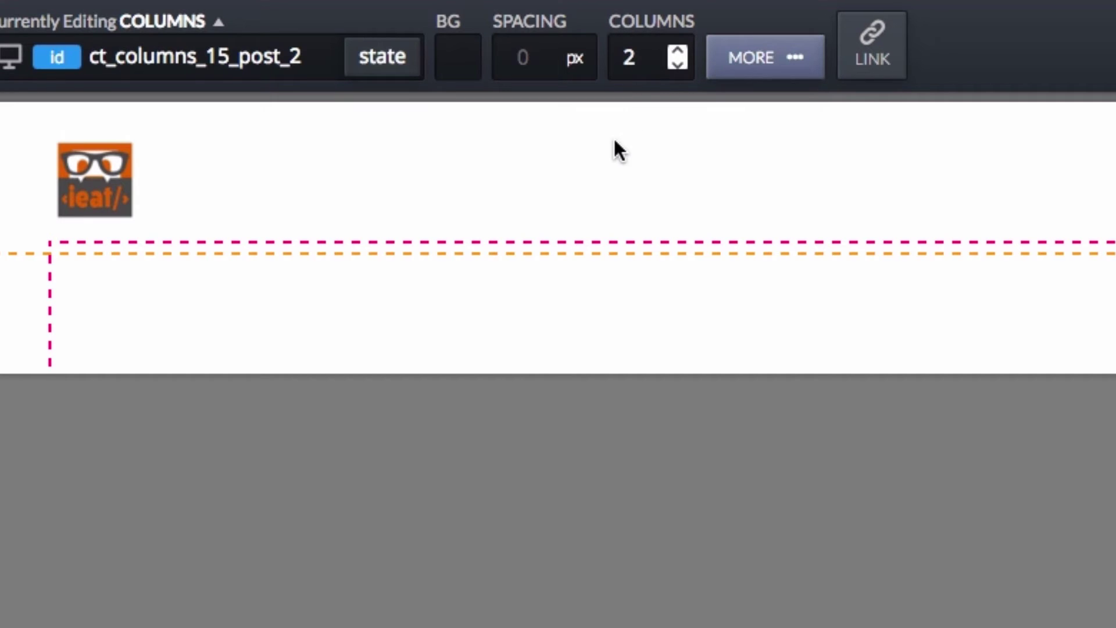
pyautogui.click(530, 58)
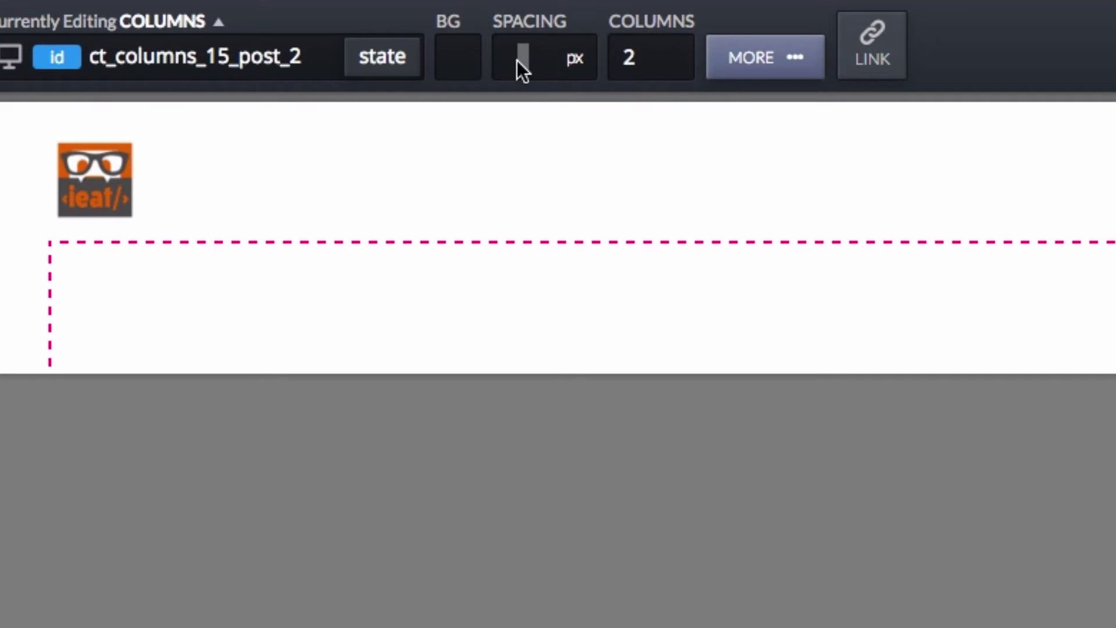
pyautogui.write('30')
pyautogui.click(638, 53)
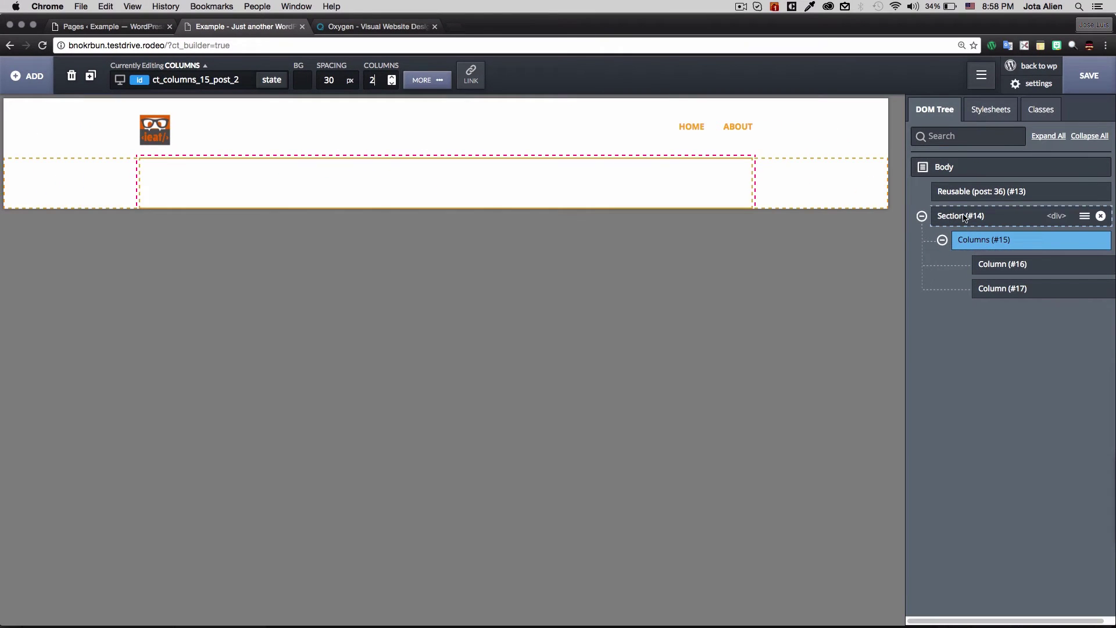
# - Give both columns in the section a light grey background colour
pyautogui.click(966, 217)
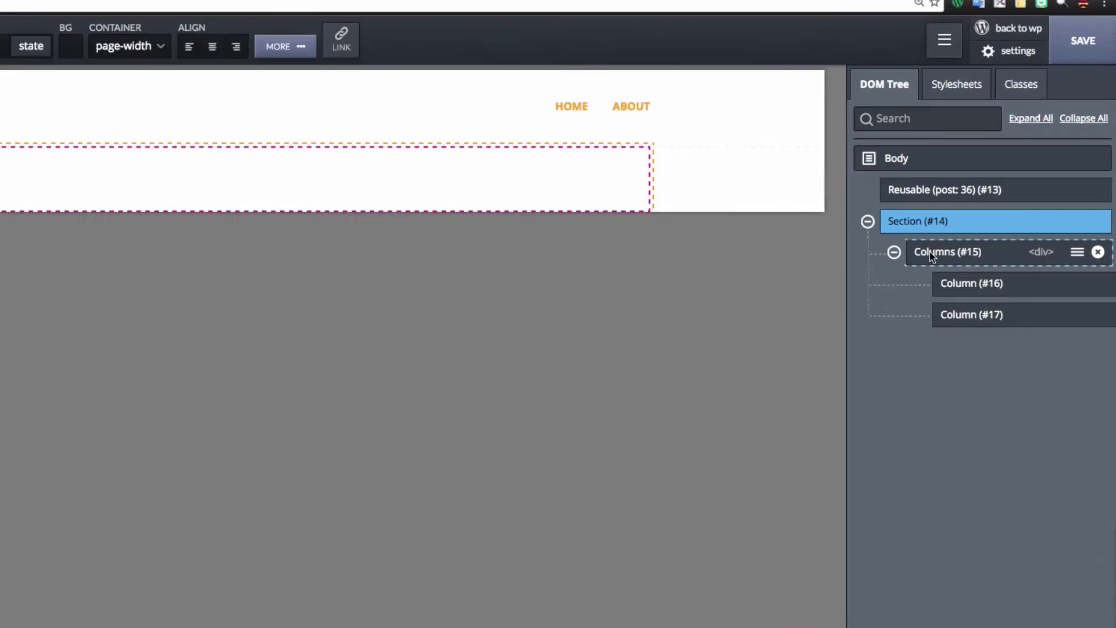
pyautogui.click(929, 252)
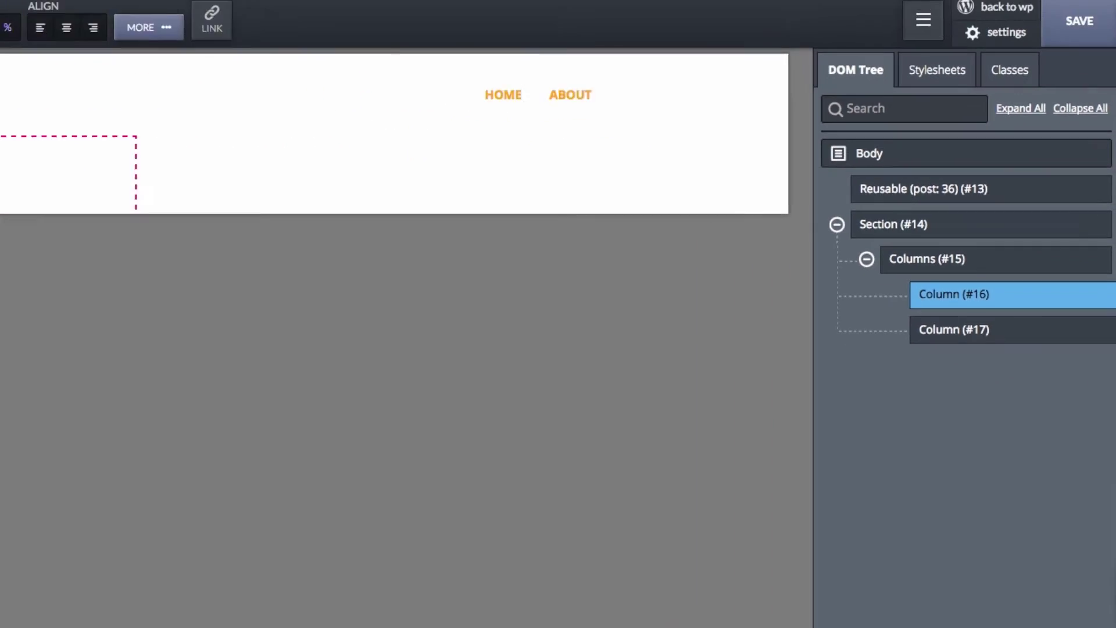
pyautogui.click(303, 80)
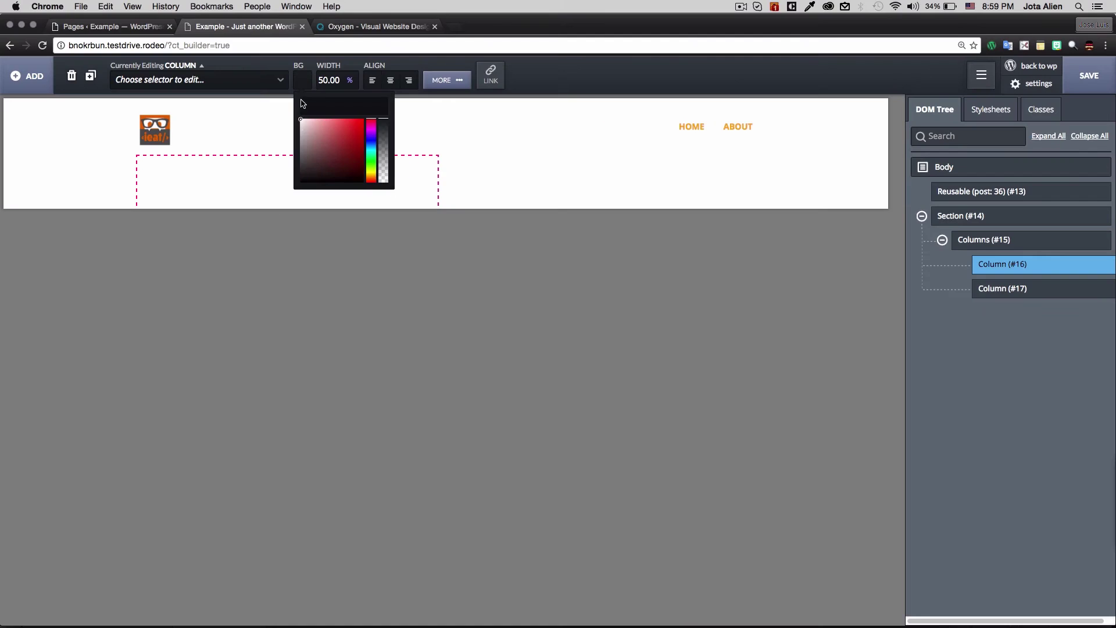
pyautogui.click(300, 131)
pyautogui.click(473, 163)
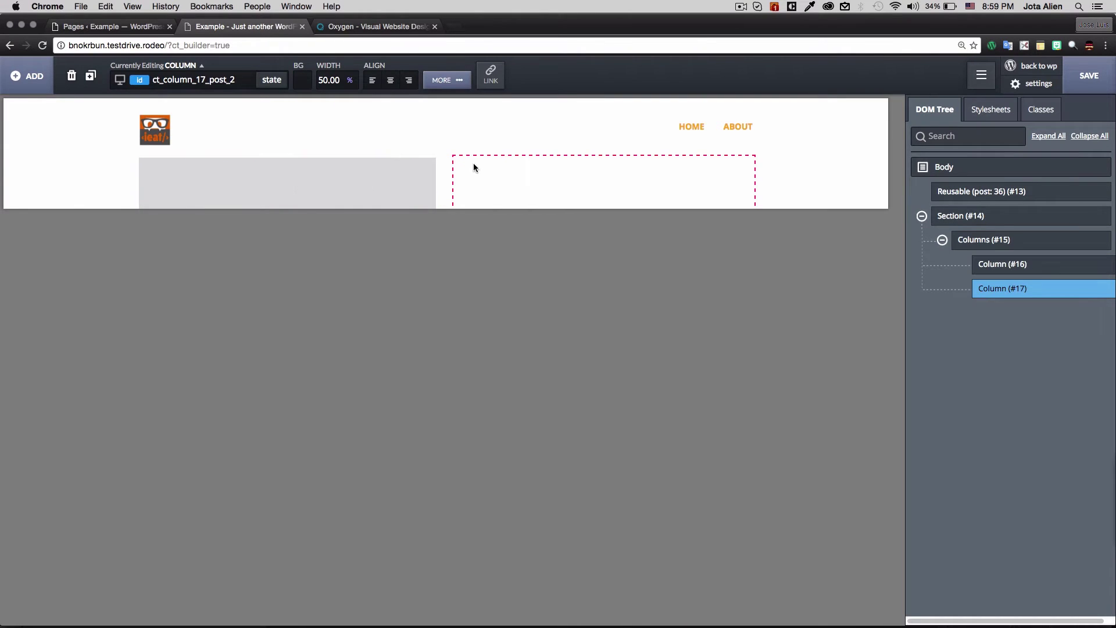
pyautogui.click(310, 80)
pyautogui.click(300, 131)
pyautogui.click(521, 244)
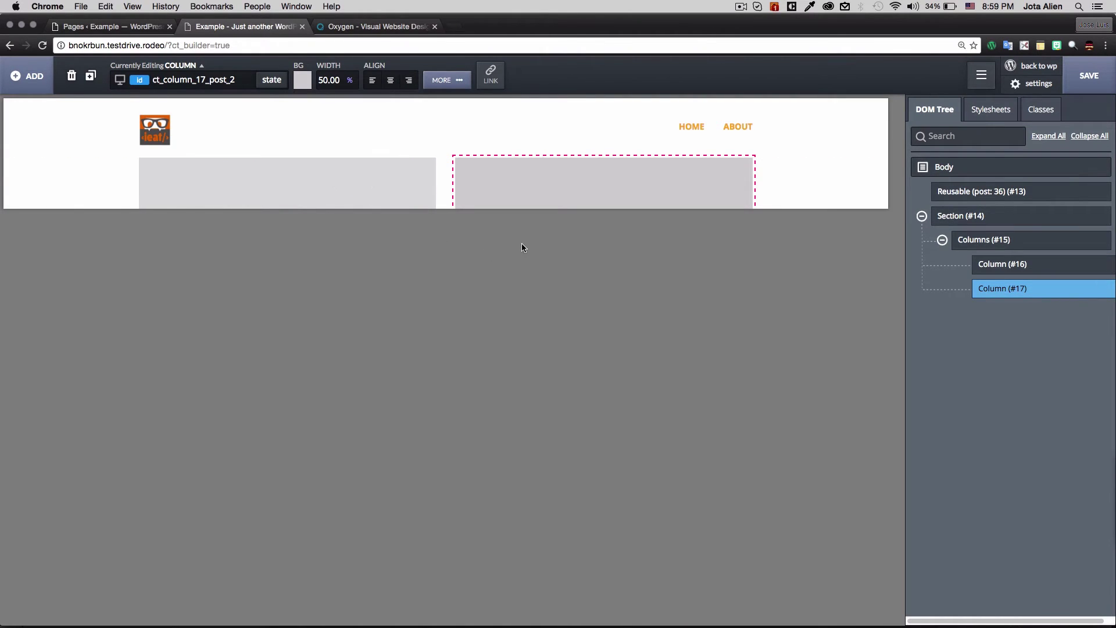
pyautogui.click(845, 198)
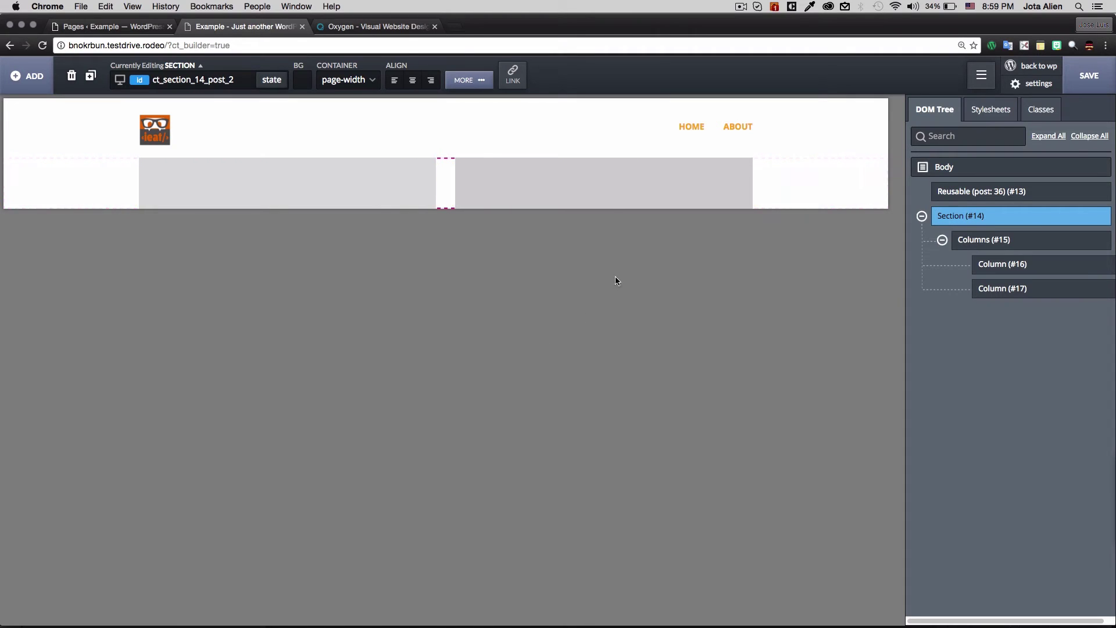
# - Insert the Post - Content component from the WordPress Content components into the section's first column
pyautogui.click(274, 194)
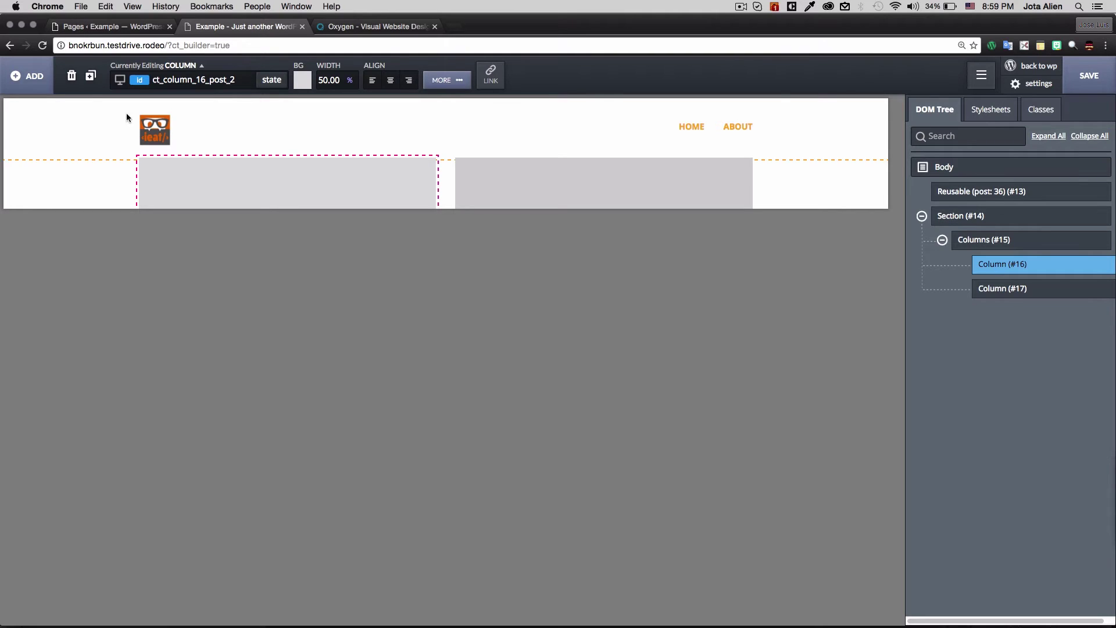
pyautogui.click(32, 81)
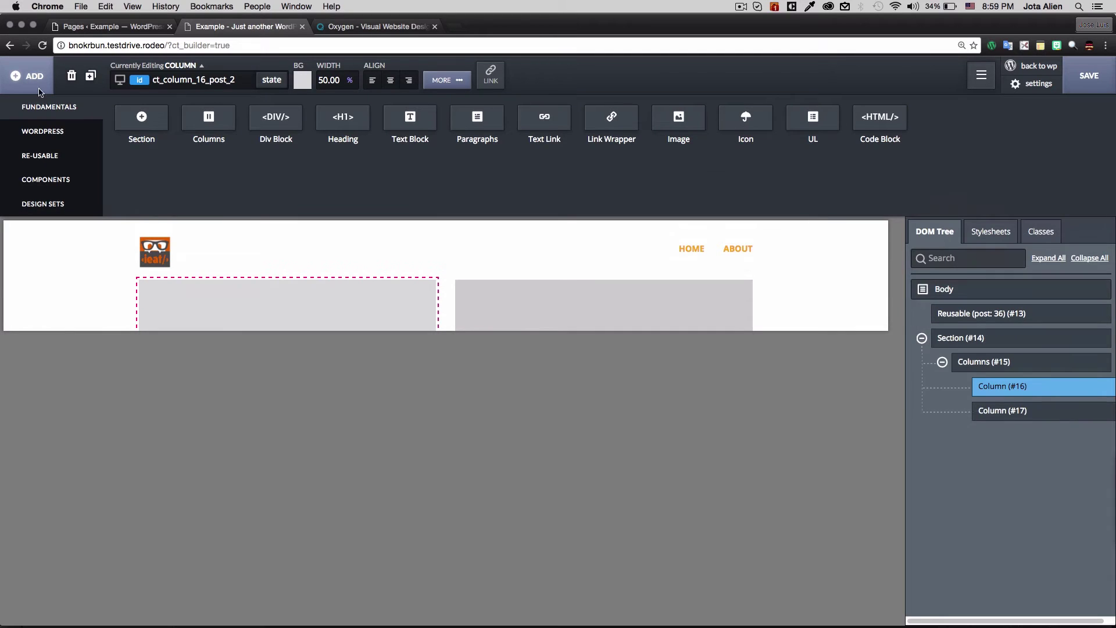
pyautogui.click(62, 180)
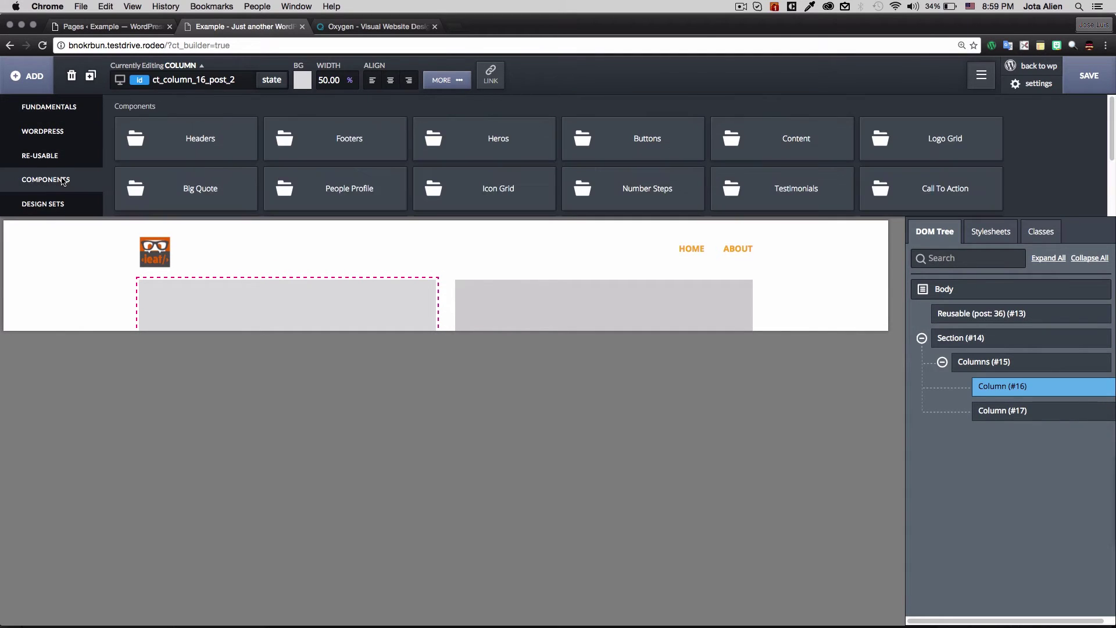
pyautogui.scroll(-3, 1030, 146)
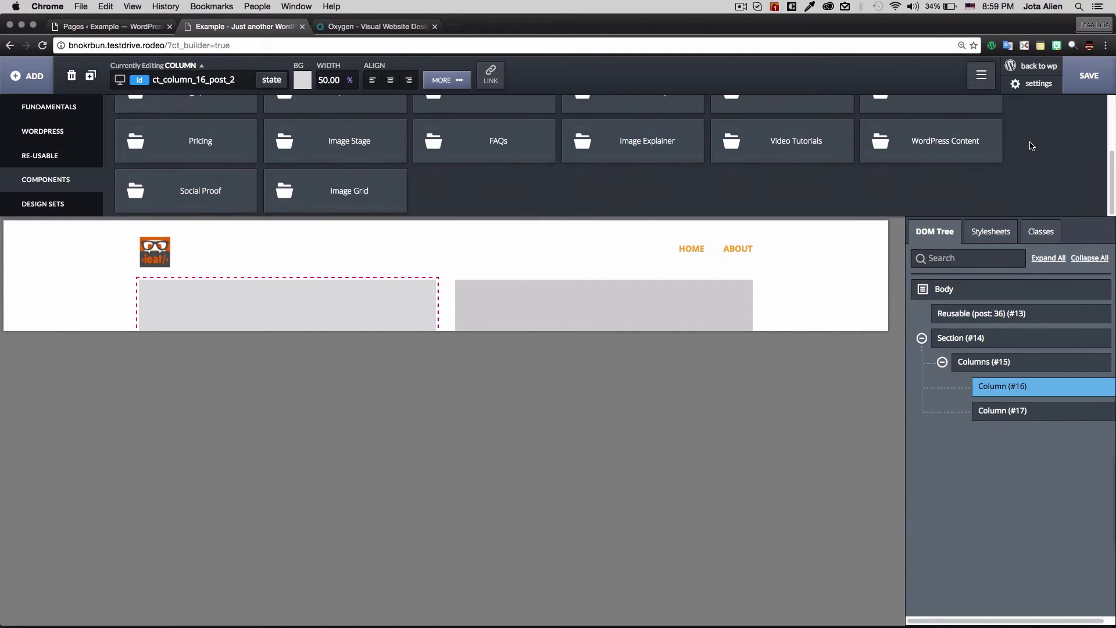
pyautogui.scroll(2, 1029, 145)
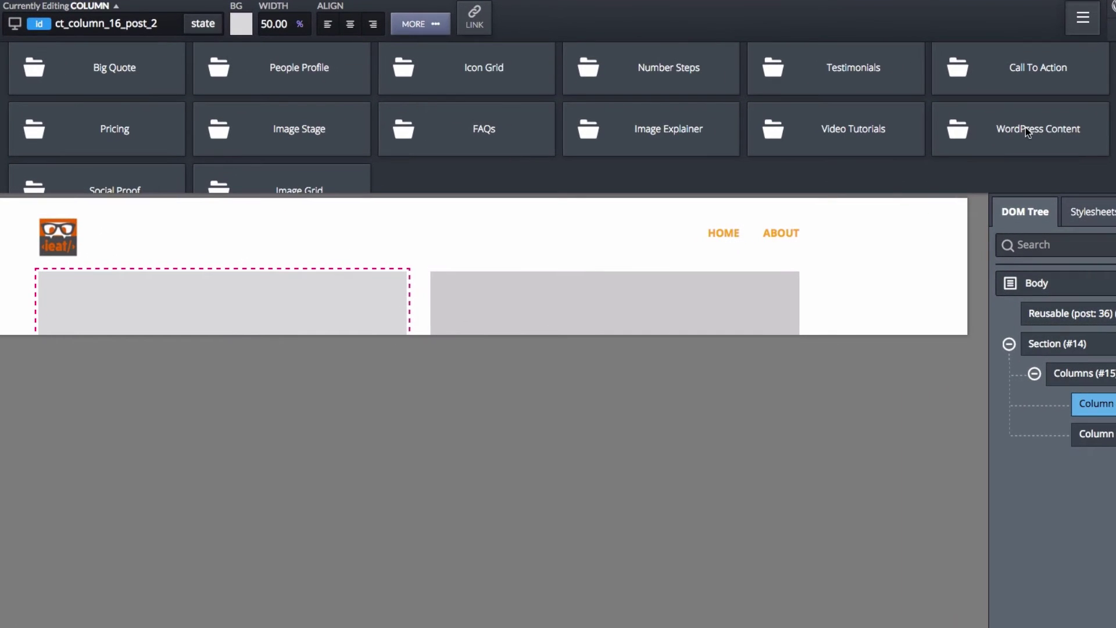
pyautogui.click(1025, 129)
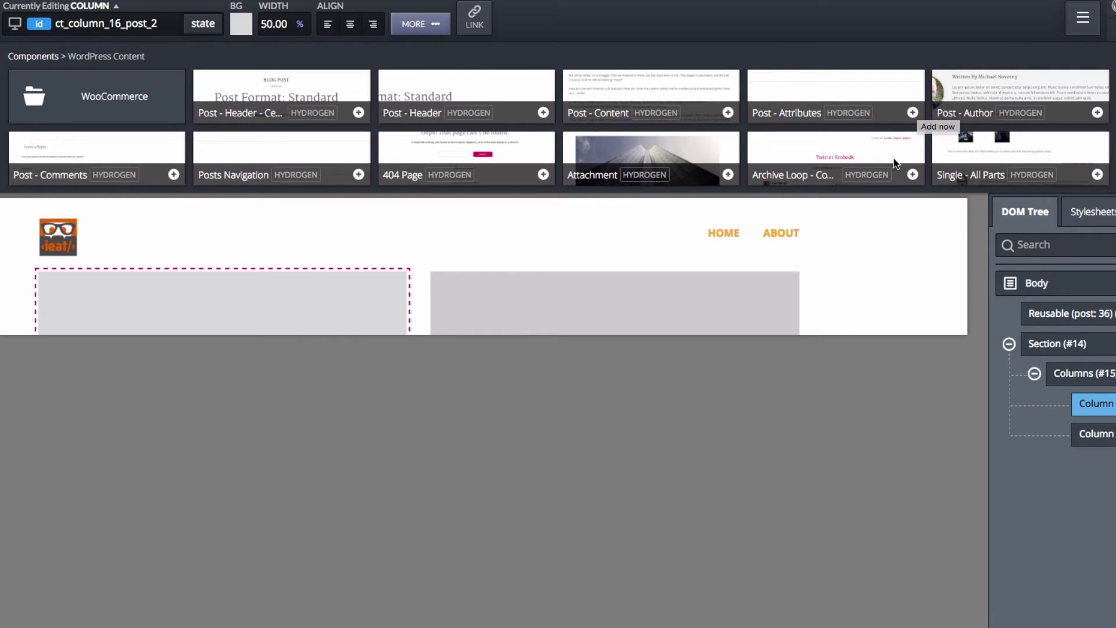
pyautogui.click(619, 102)
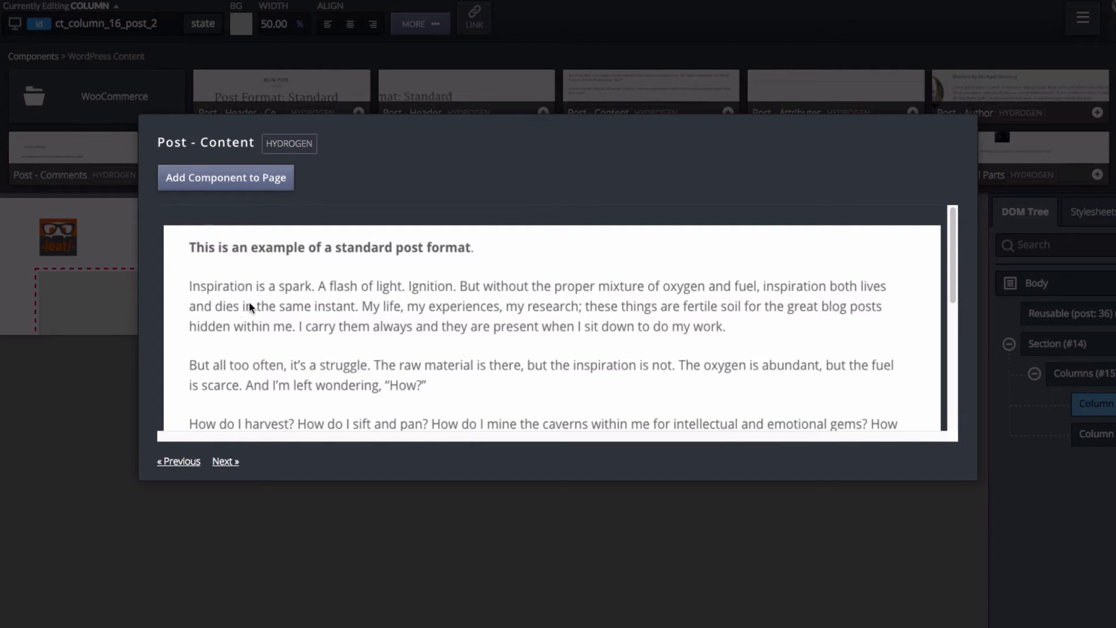
pyautogui.click(235, 177)
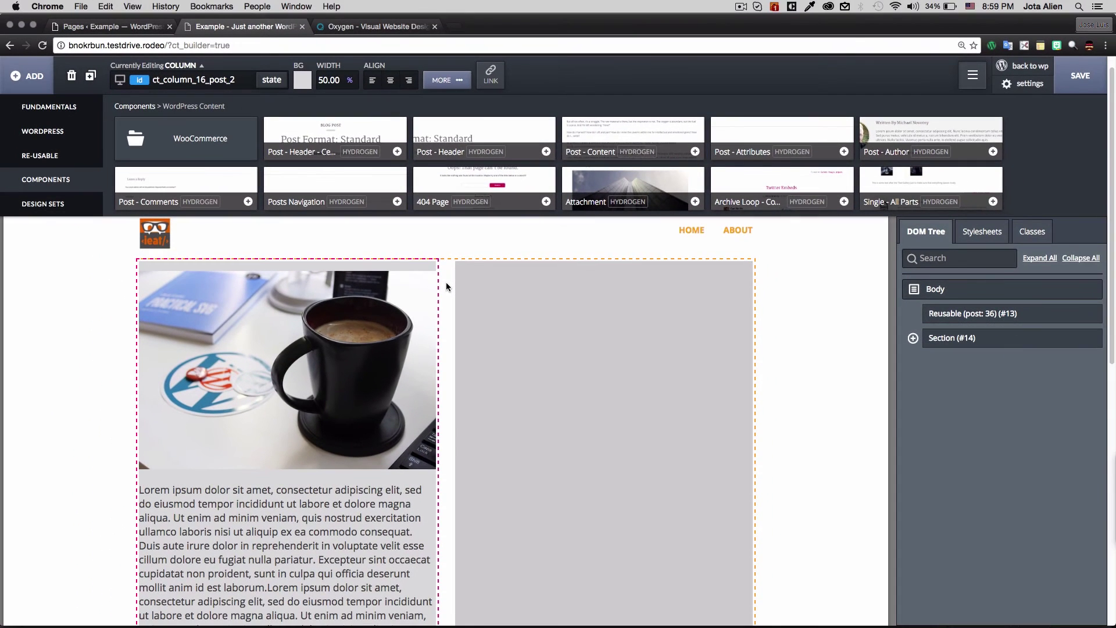
# - Review the post content inserted in the first column, checking how the image and text sit against the column edges
pyautogui.scroll(-2, 203, 379)
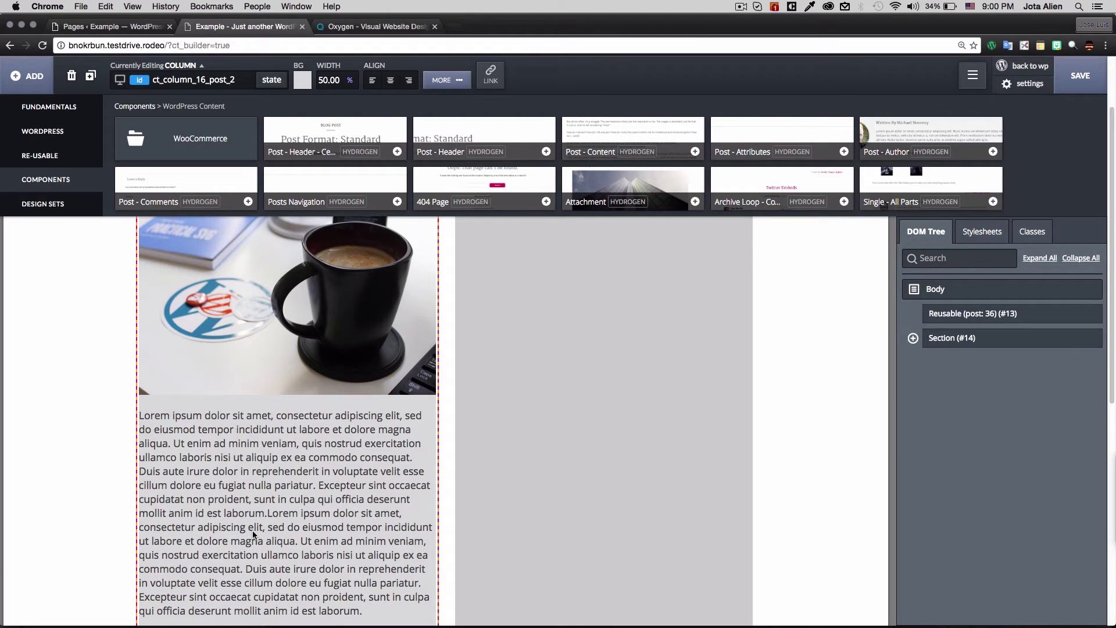
pyautogui.scroll(2, 457, 302)
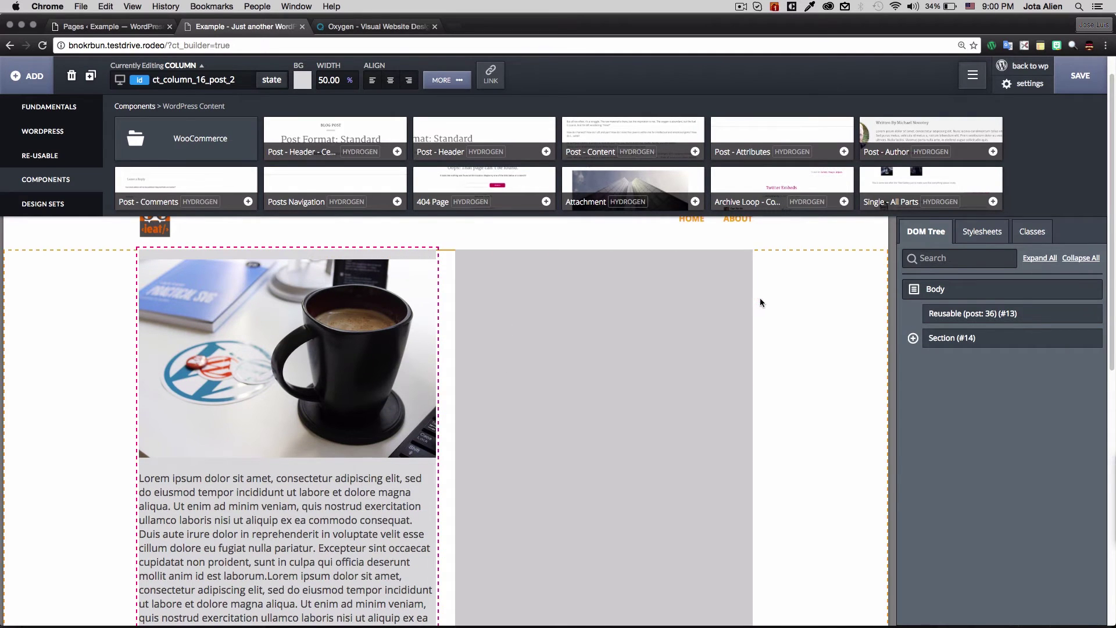
pyautogui.scroll(-7, 446, 280)
pyautogui.scroll(4, 445, 280)
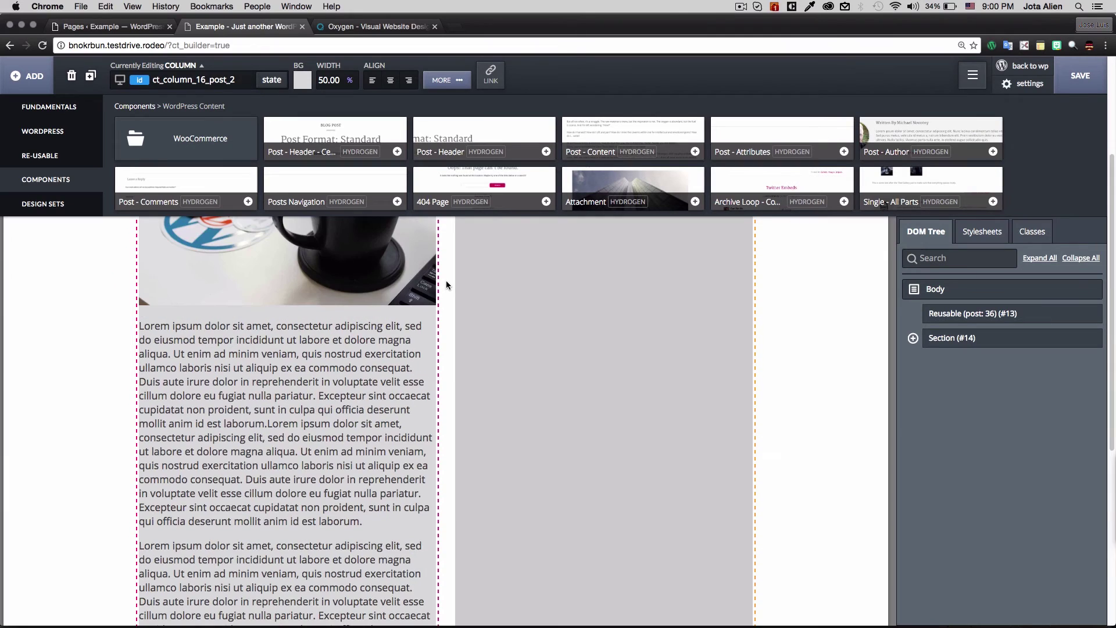
pyautogui.scroll(4, 449, 281)
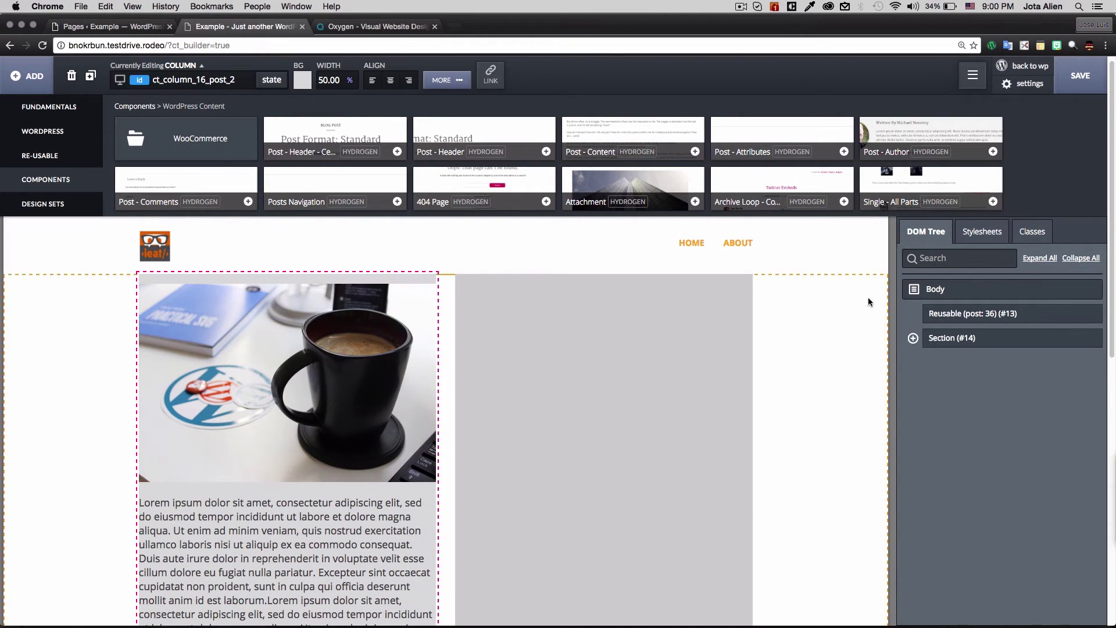
# - Select the section's first column through the DOM tree and set its padding to 20 px on all sides
pyautogui.click(924, 342)
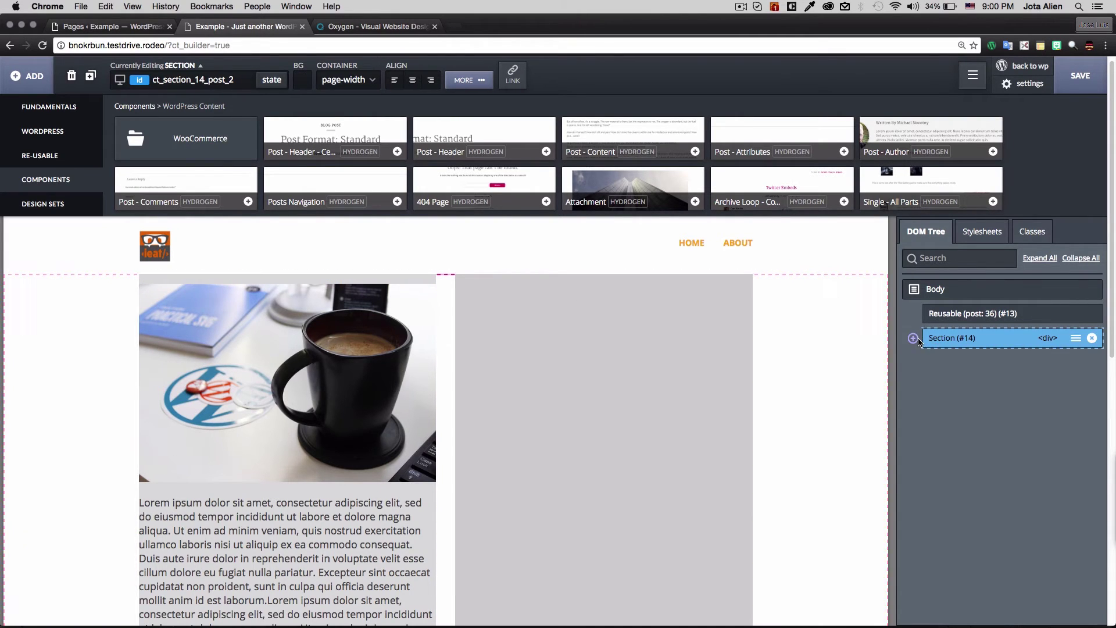
pyautogui.click(912, 339)
pyautogui.click(967, 362)
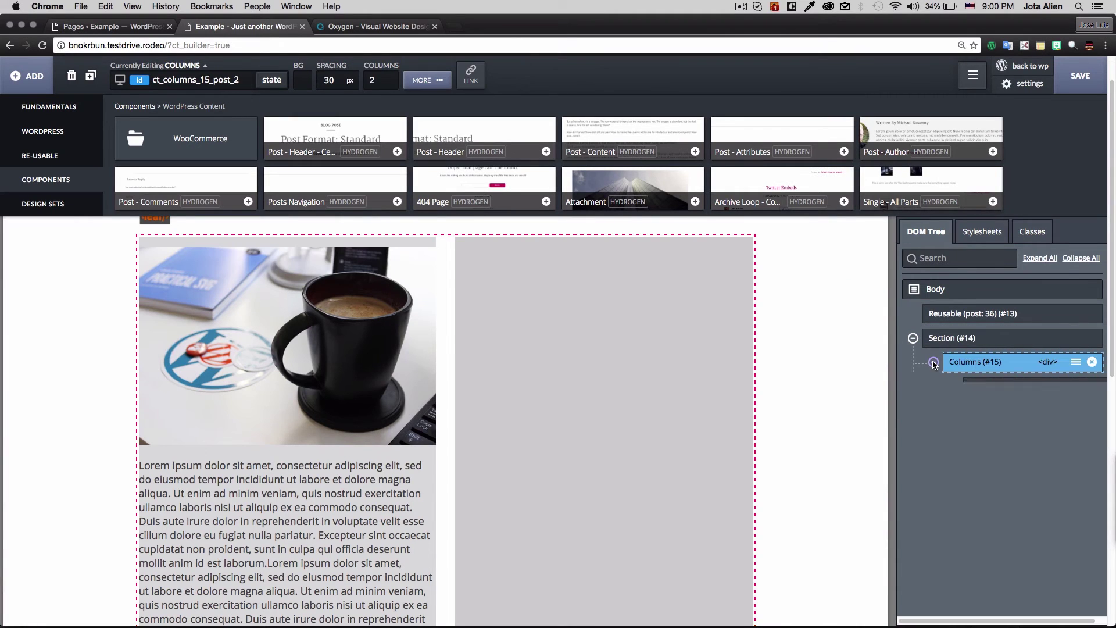
pyautogui.click(933, 362)
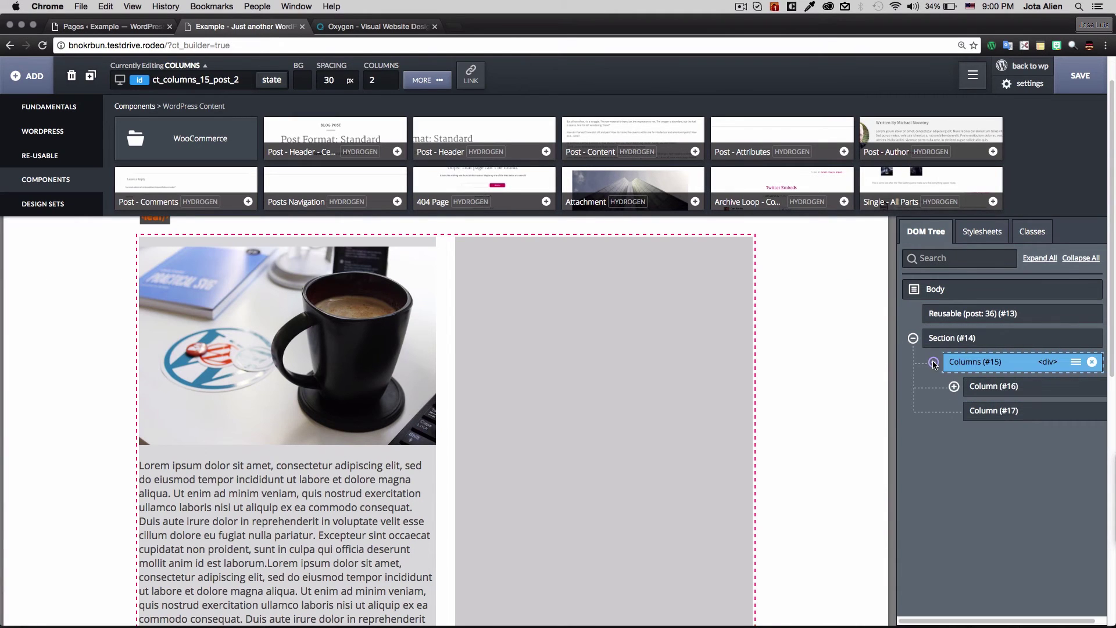
pyautogui.click(985, 390)
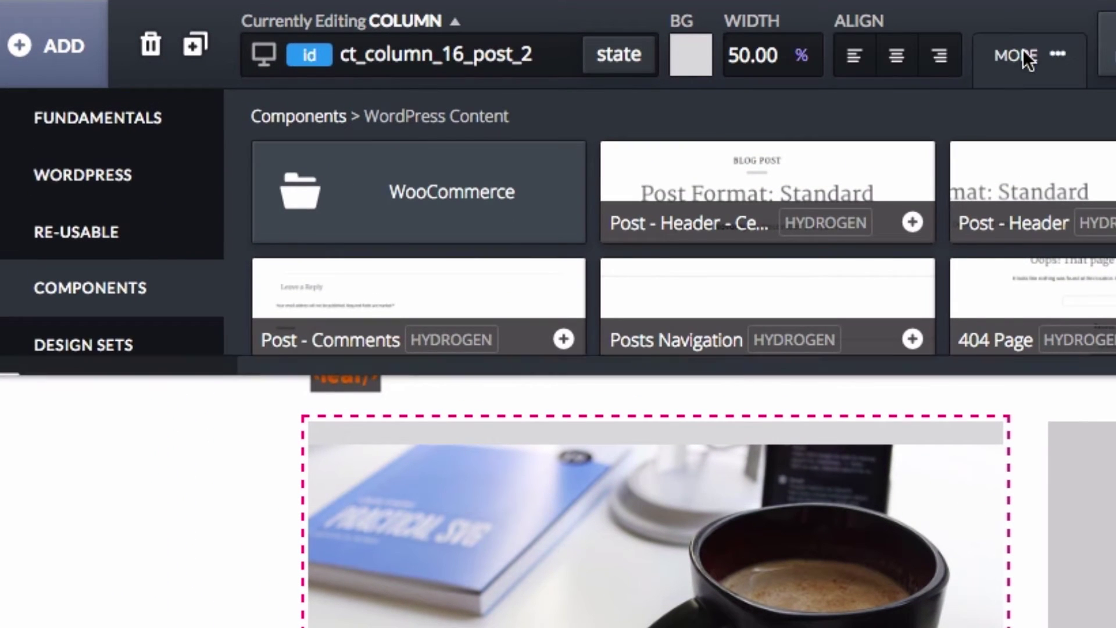
pyautogui.click(1023, 51)
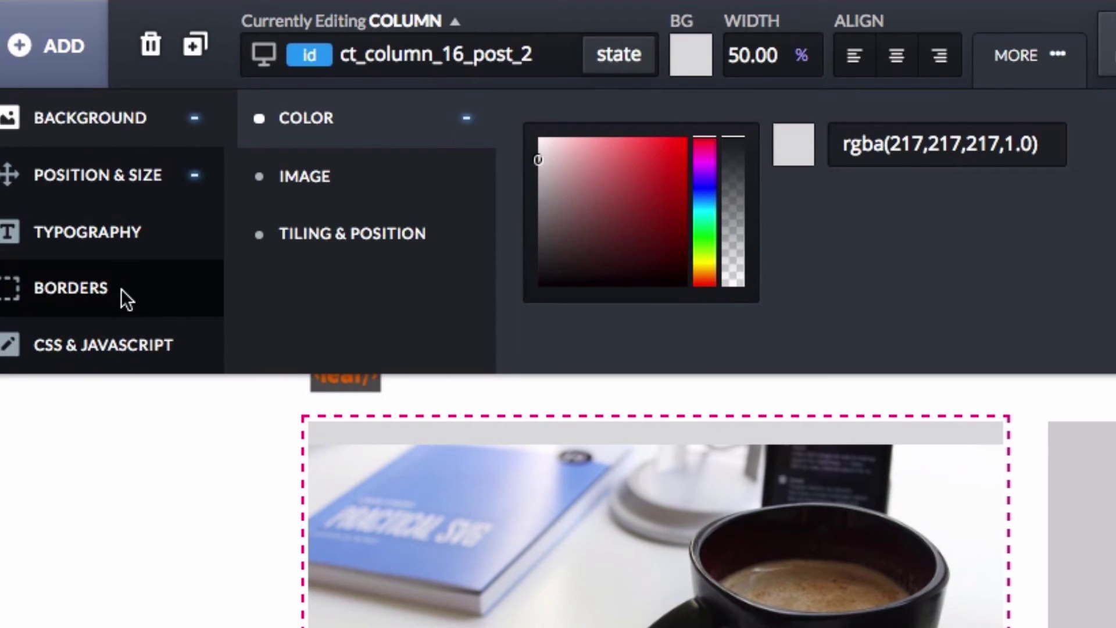
pyautogui.click(112, 179)
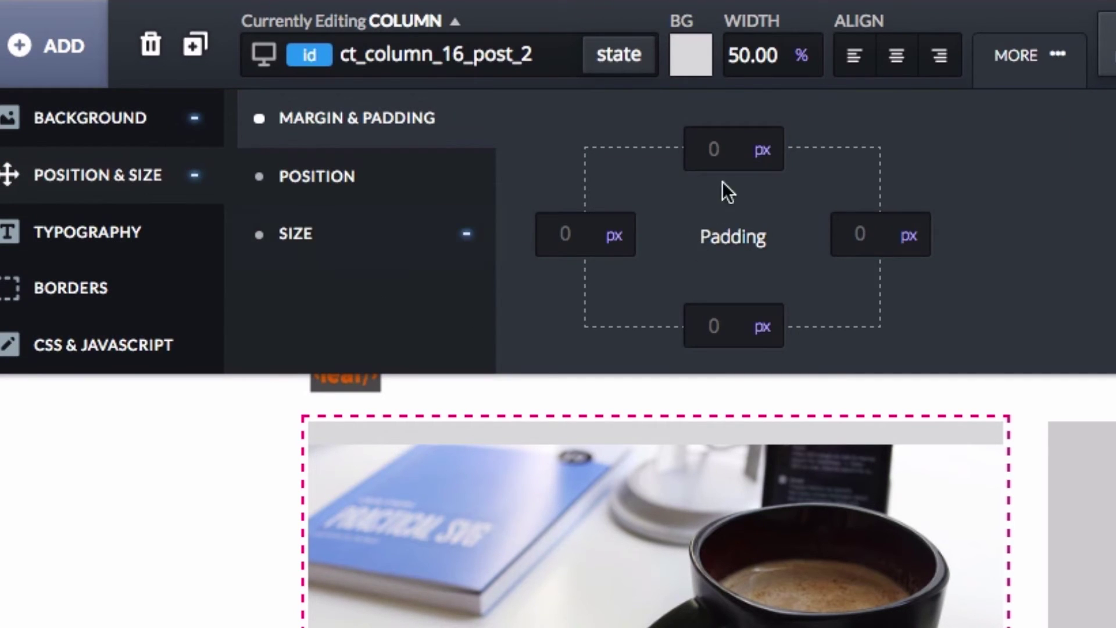
pyautogui.click(721, 151)
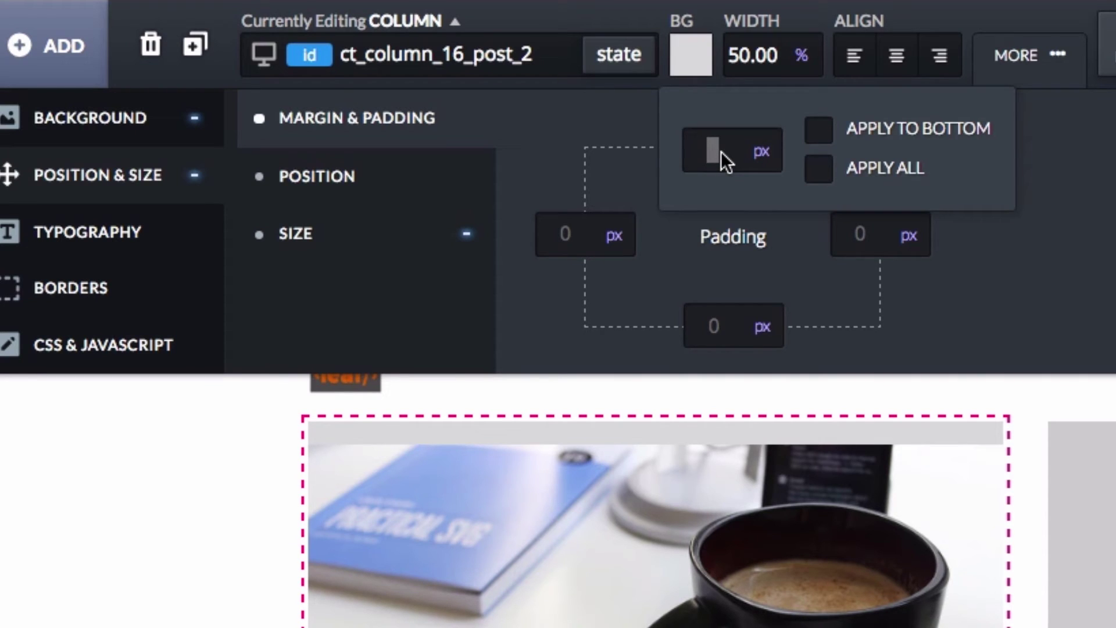
pyautogui.write('20')
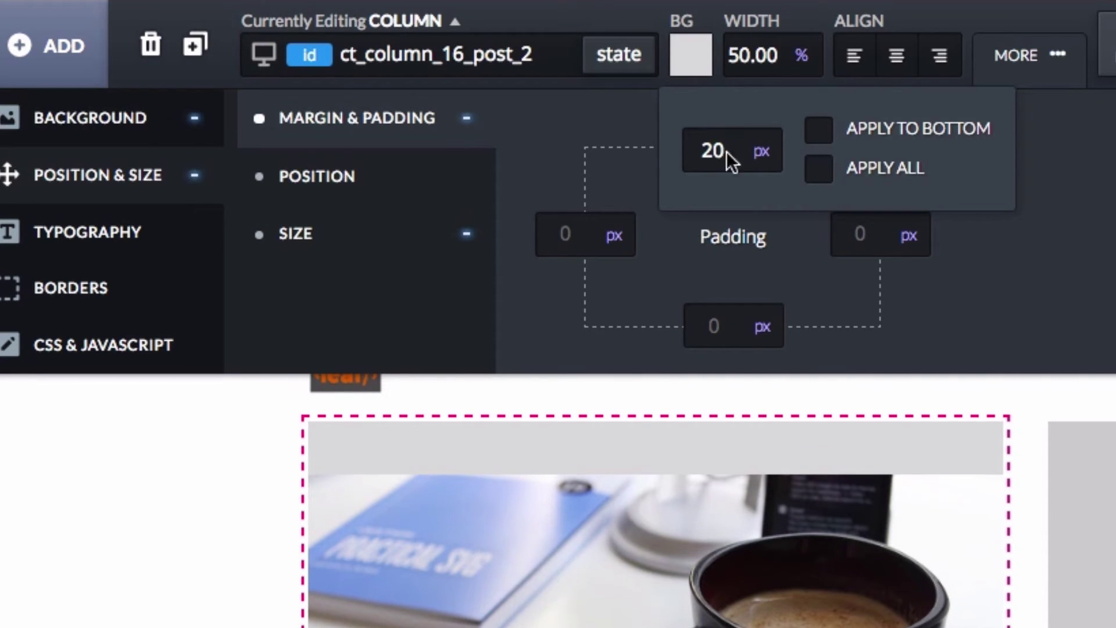
pyautogui.click(824, 165)
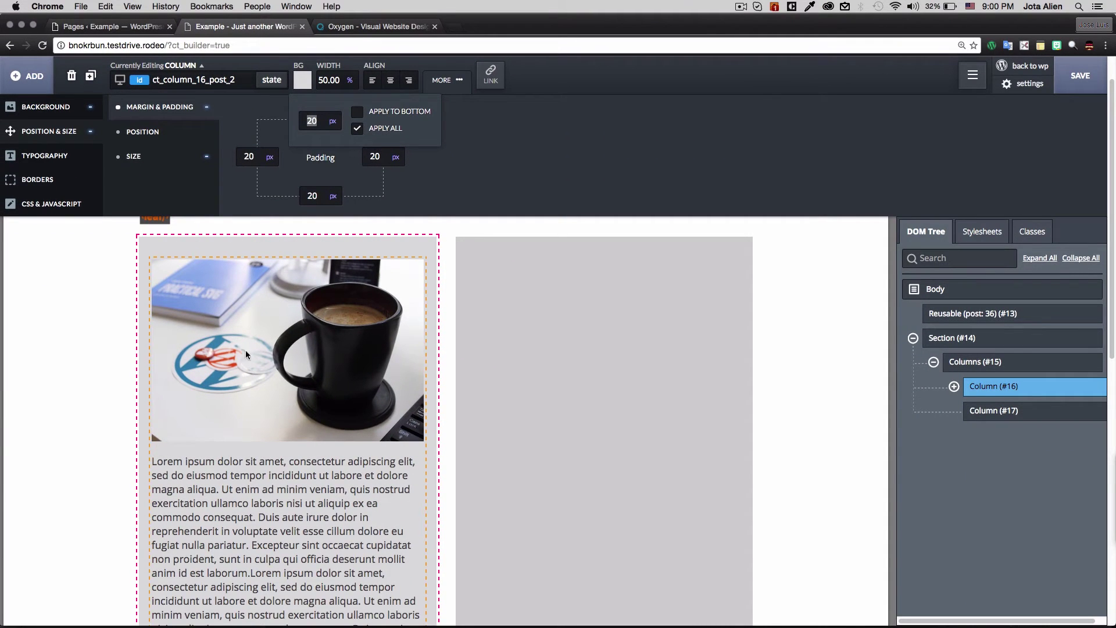
# - Change the first column's background colour to white, rgba(255,255,255,1.0)
pyautogui.click(303, 80)
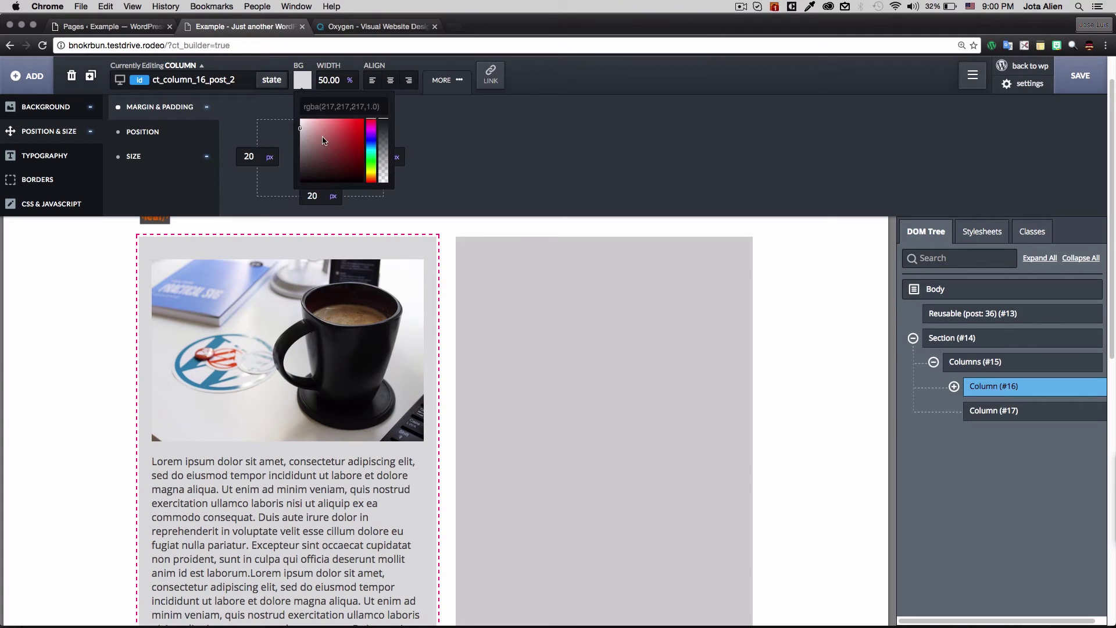
pyautogui.moveTo(318, 146); pyautogui.dragTo(286, 105)
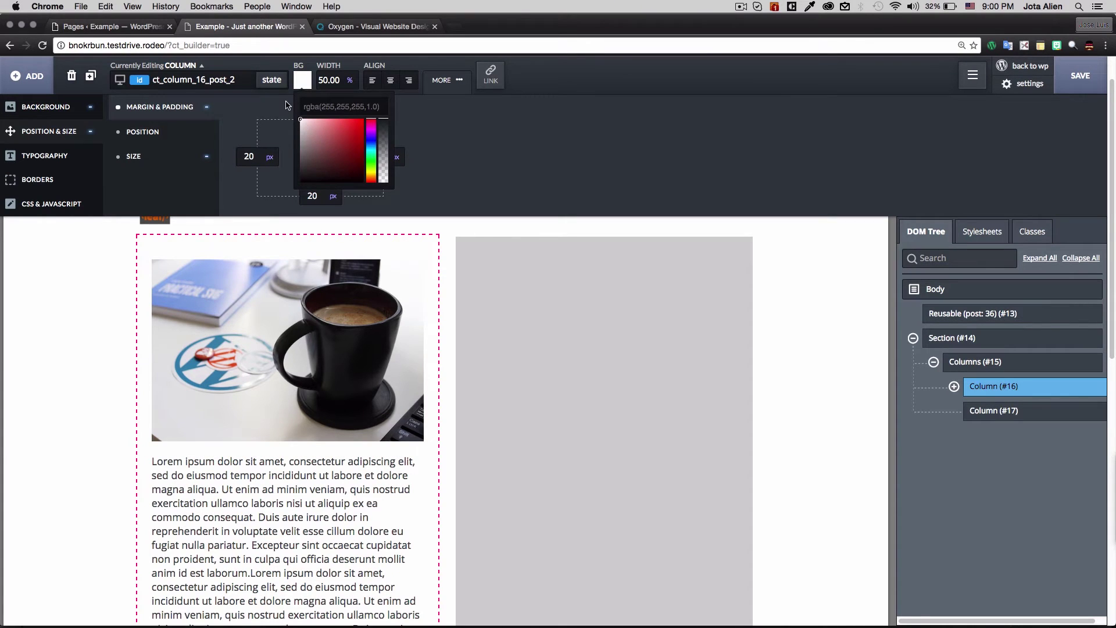
pyautogui.scroll(2, 459, 262)
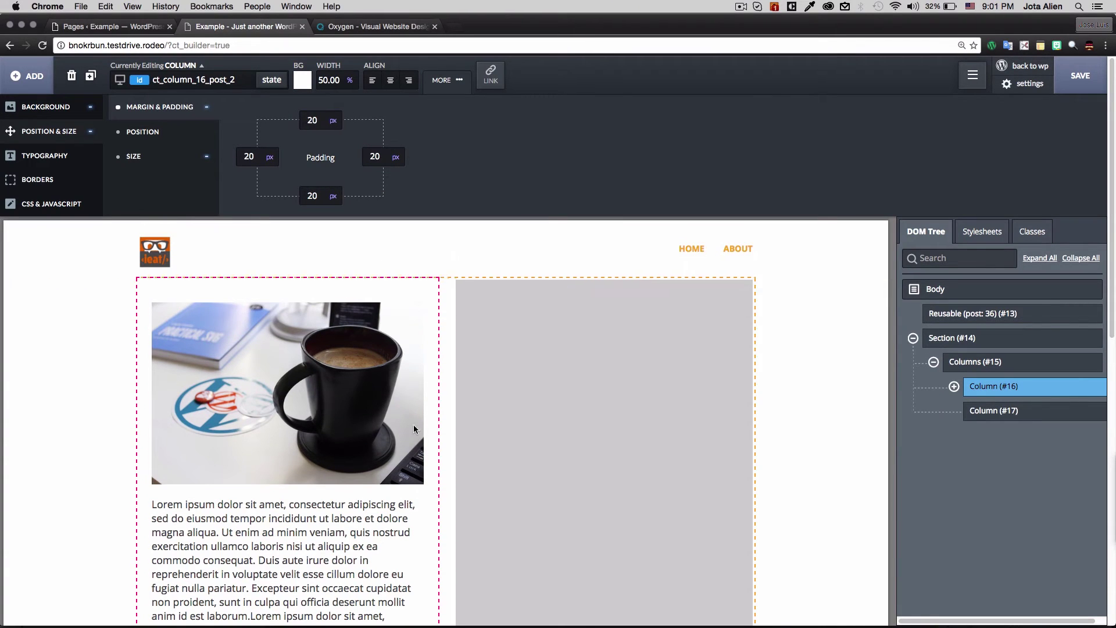
# - Examine the PHP & HTML and CSS code of the Post Content code block, including its post thumbnail call
pyautogui.scroll(-5, 180, 293)
pyautogui.click(180, 292)
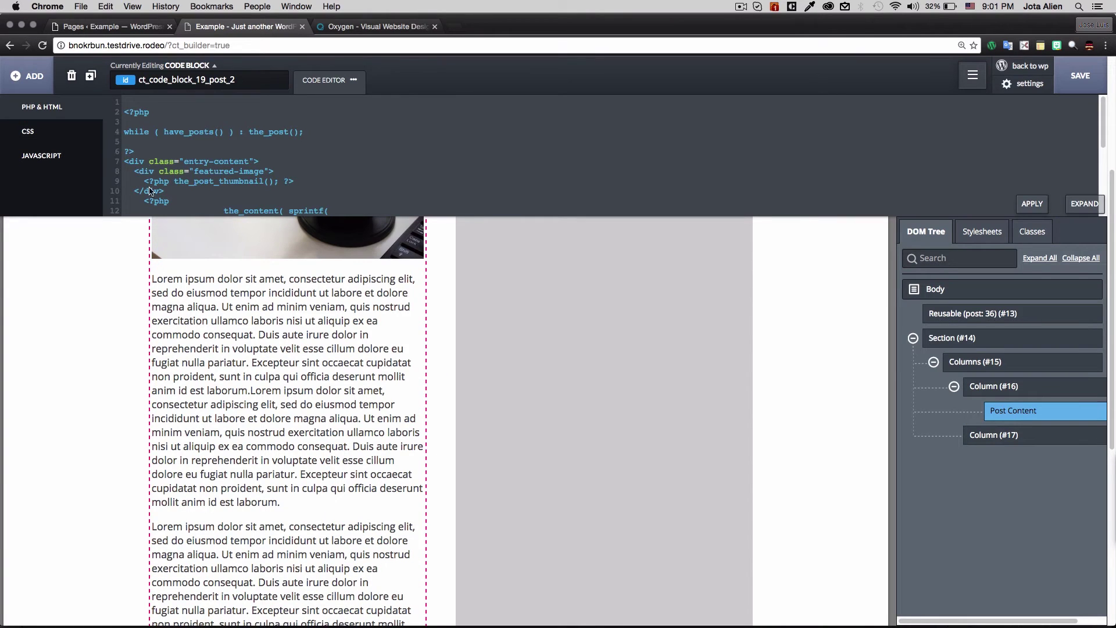
pyautogui.click(48, 134)
pyautogui.click(51, 111)
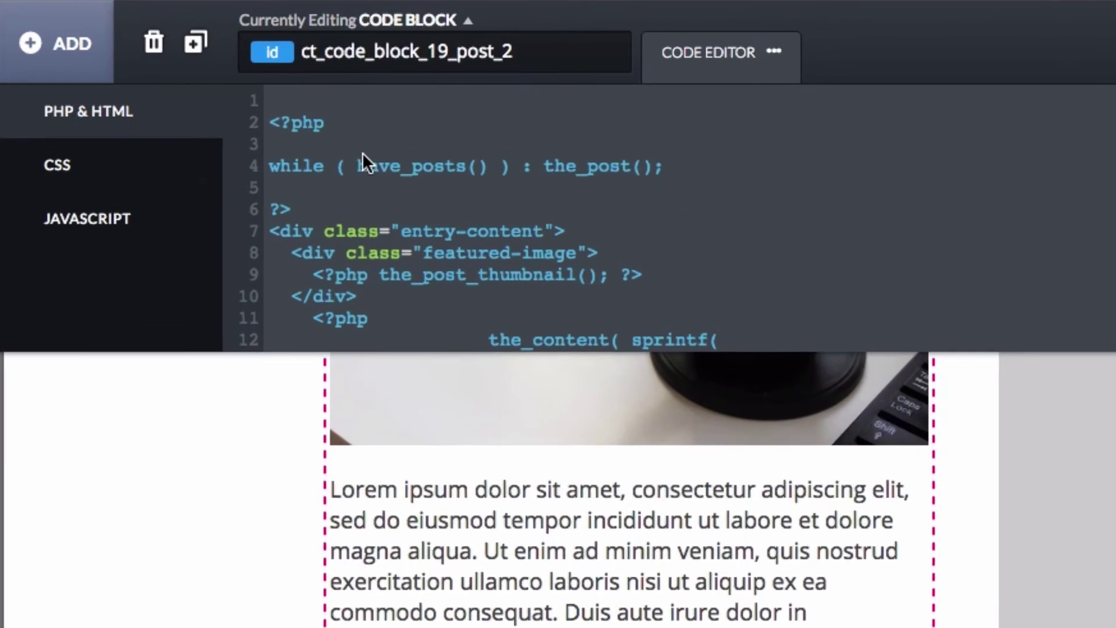
pyautogui.scroll(-5, 361, 152)
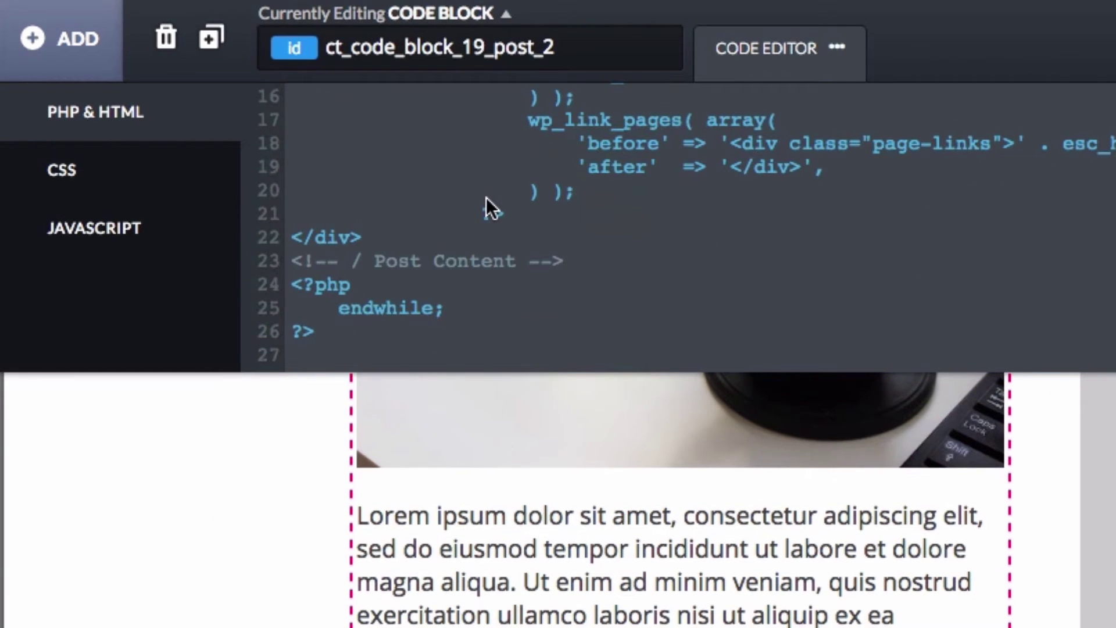
pyautogui.scroll(2, 486, 198)
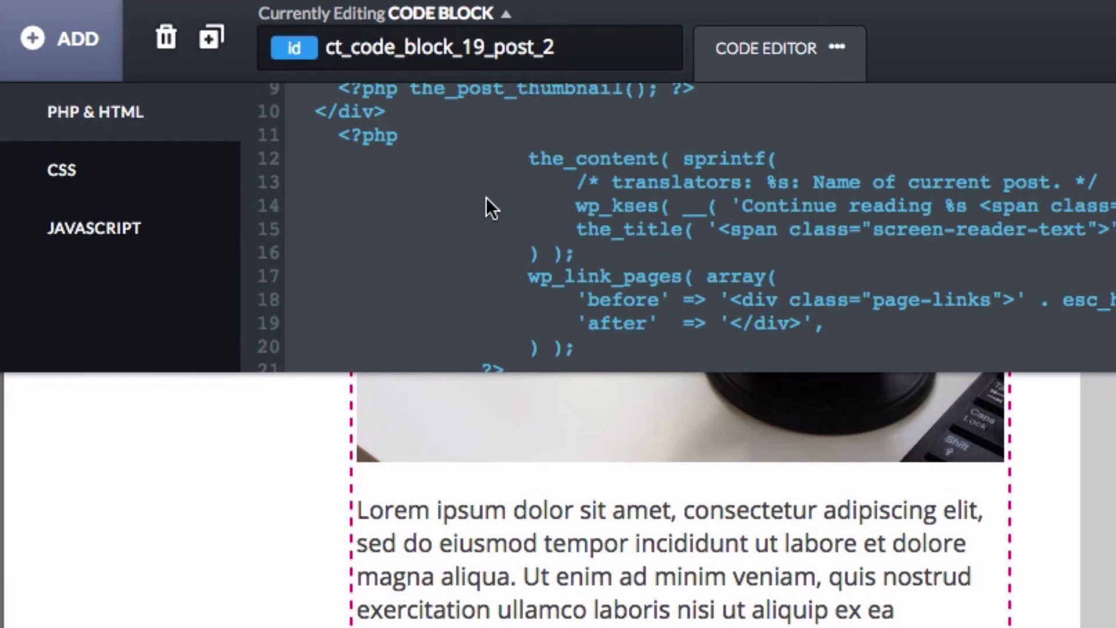
pyautogui.scroll(-1, 482, 219)
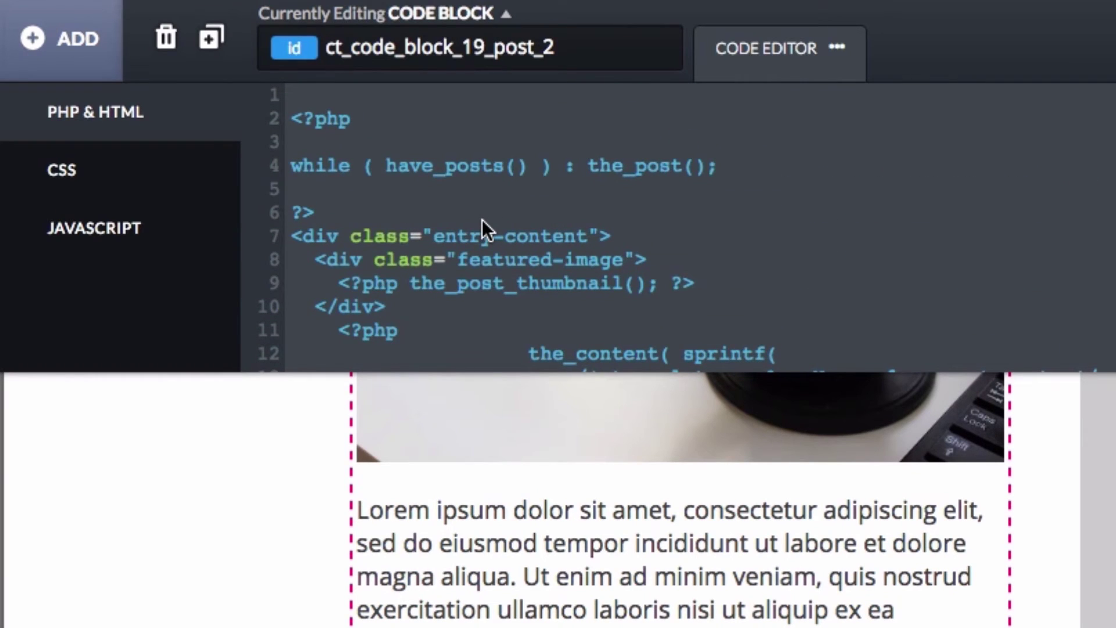
pyautogui.scroll(-3, 508, 228)
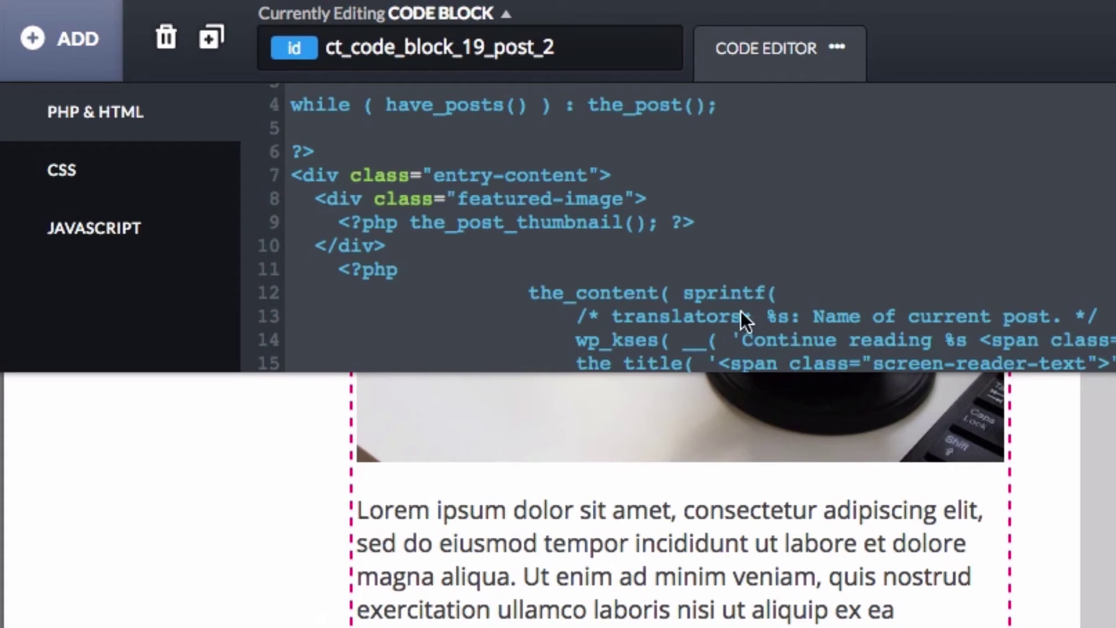
pyautogui.moveTo(710, 230); pyautogui.dragTo(339, 229)
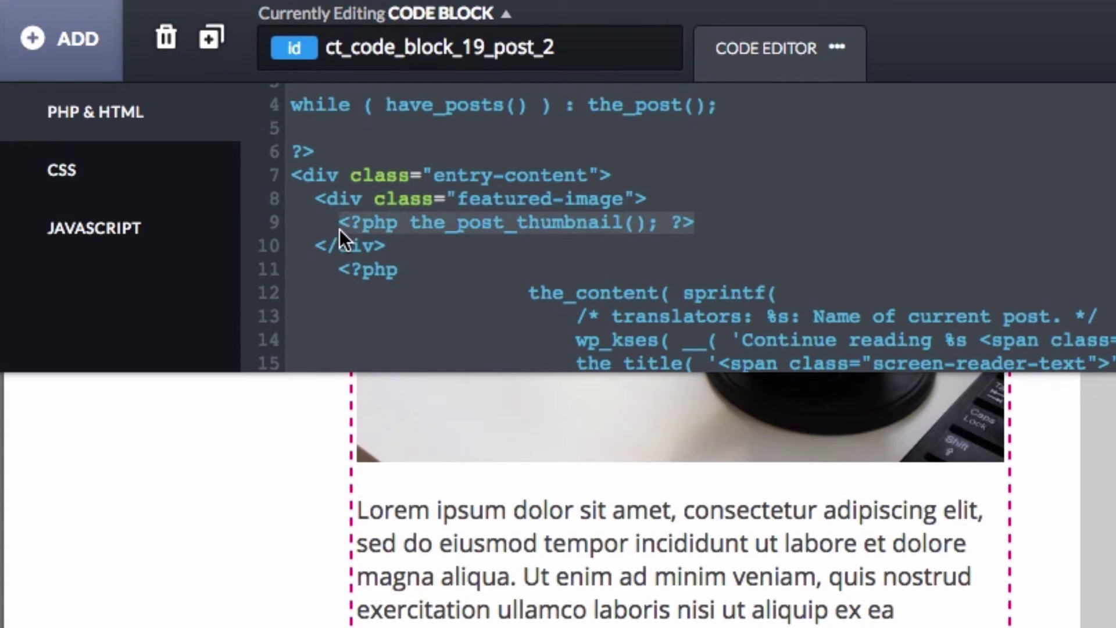
pyautogui.click(706, 231)
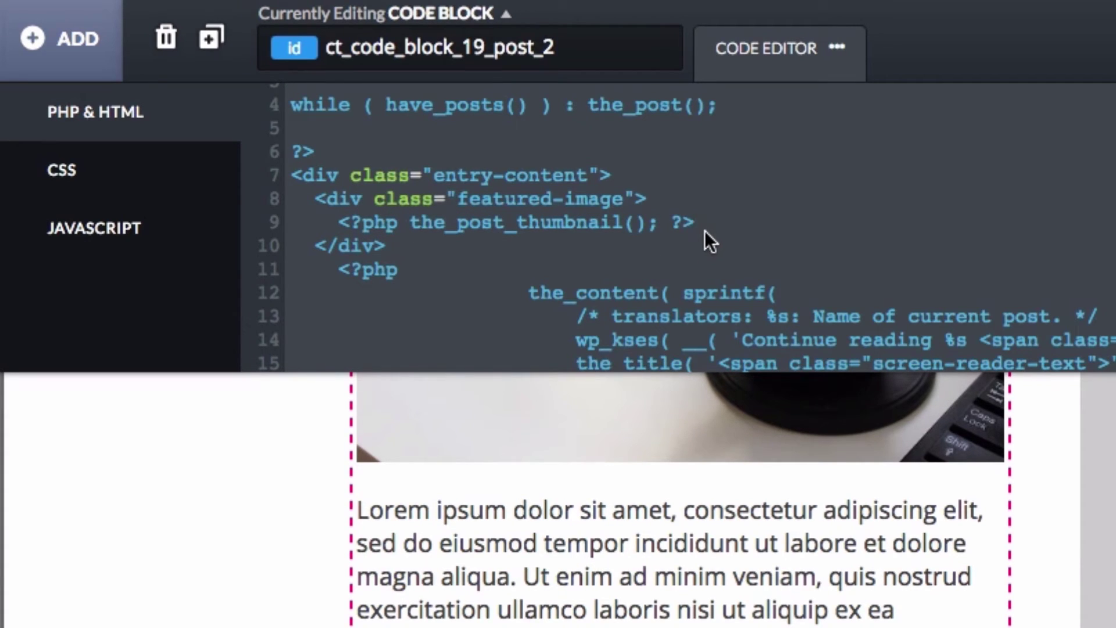
pyautogui.moveTo(703, 229); pyautogui.dragTo(336, 223)
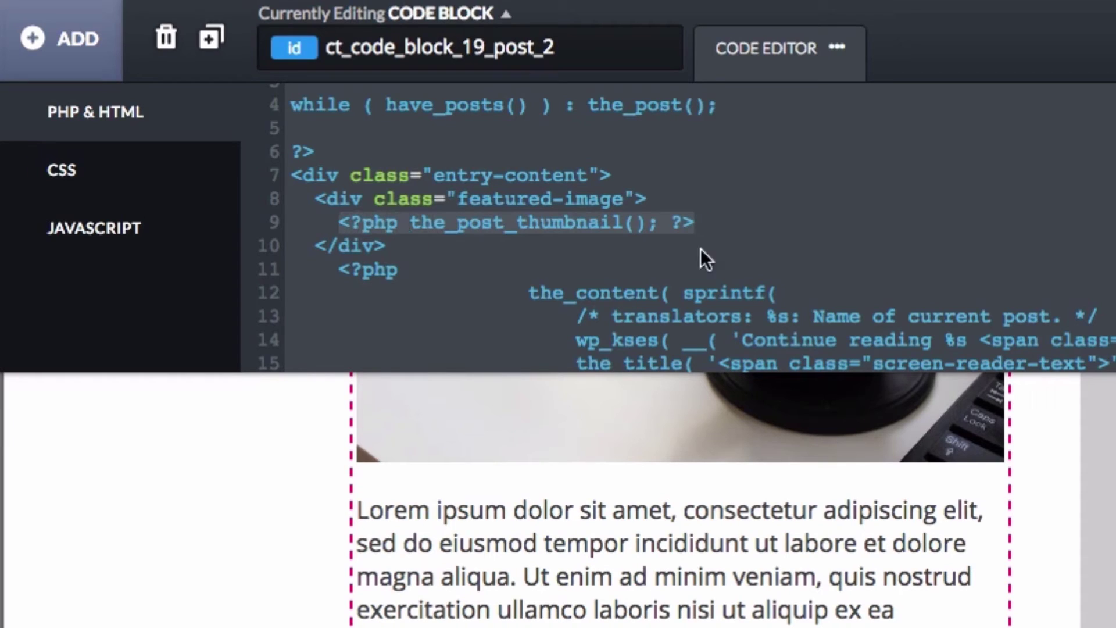
pyautogui.click(716, 220)
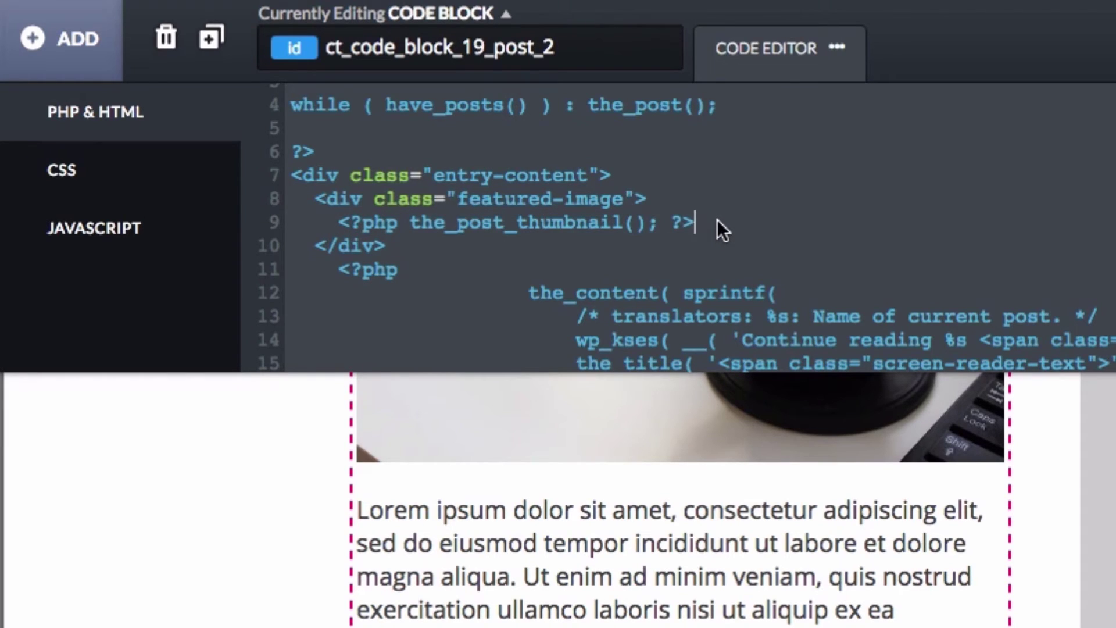
pyautogui.click(152, 169)
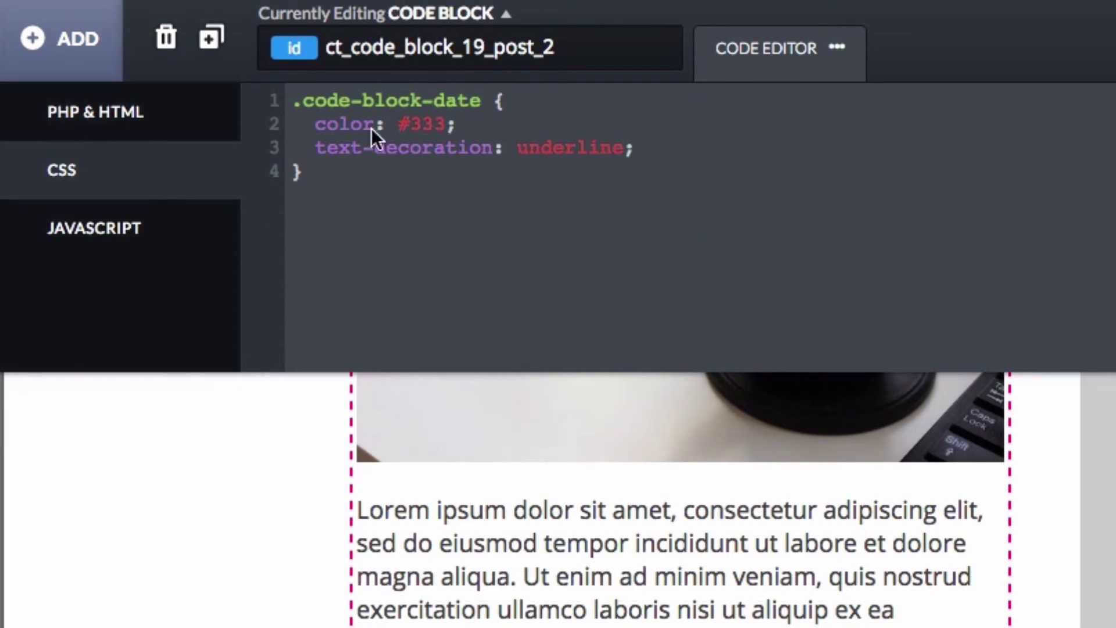
# - Uncomment the alert('Hello!'); line in the Post Content code block's JavaScript and dismiss the resulting alert
pyautogui.click(130, 228)
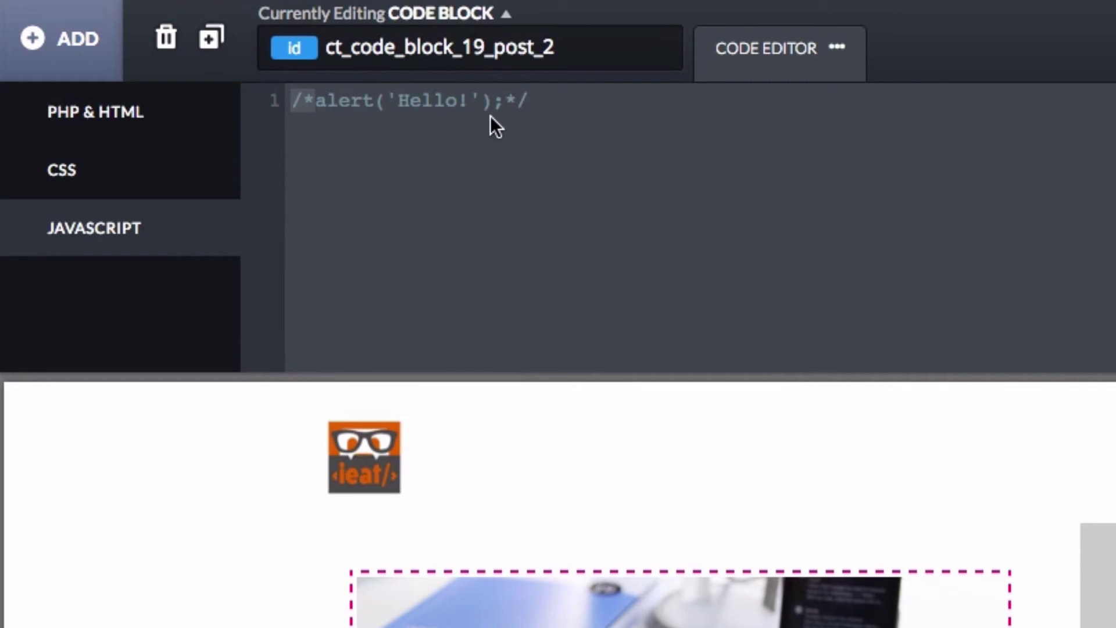
pyautogui.press('BackSpace')
pyautogui.click(504, 103)
pyautogui.press('BackSpace')
pyautogui.press('BackSpace')
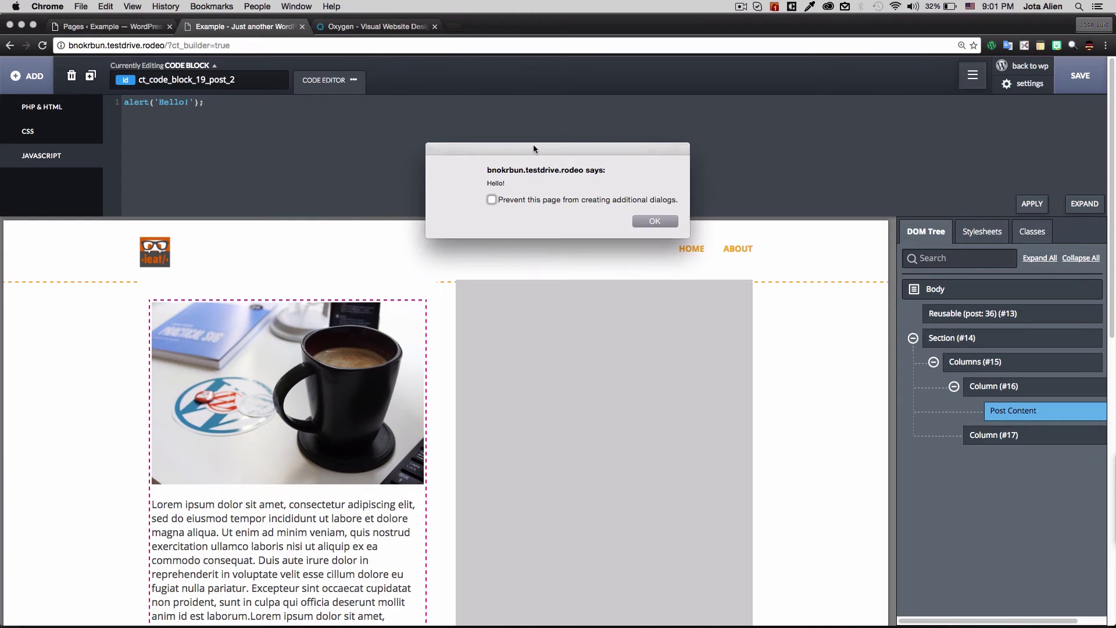
pyautogui.moveTo(534, 149); pyautogui.dragTo(438, 183)
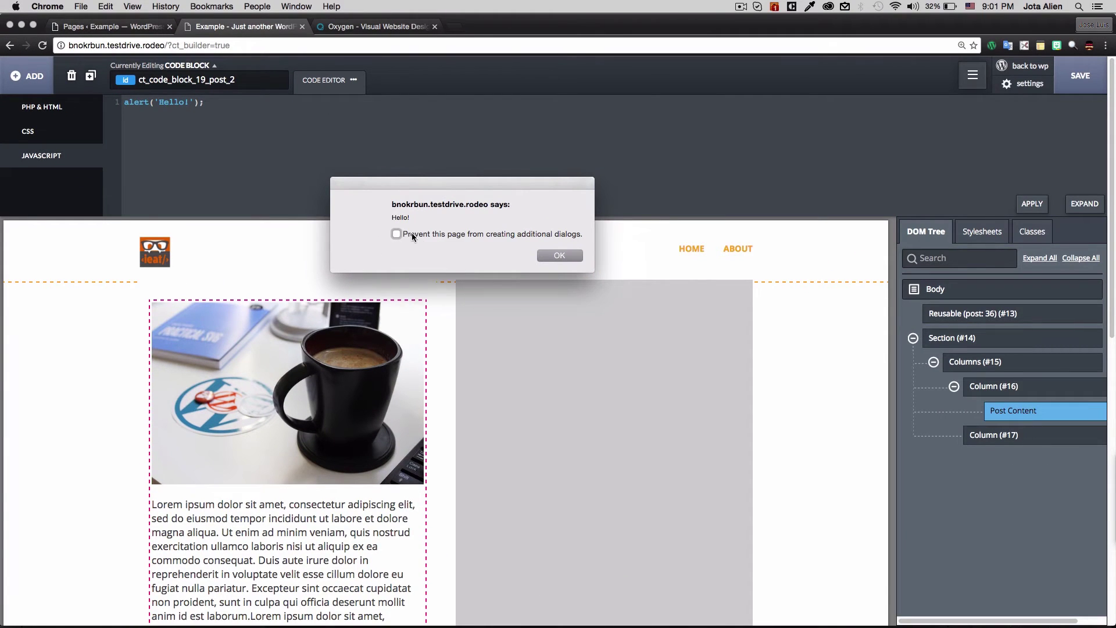
pyautogui.moveTo(392, 220); pyautogui.dragTo(410, 220)
pyautogui.click(546, 259)
# - Look at the CSS & JavaScript and typography options of the reusable header element
pyautogui.click(547, 260)
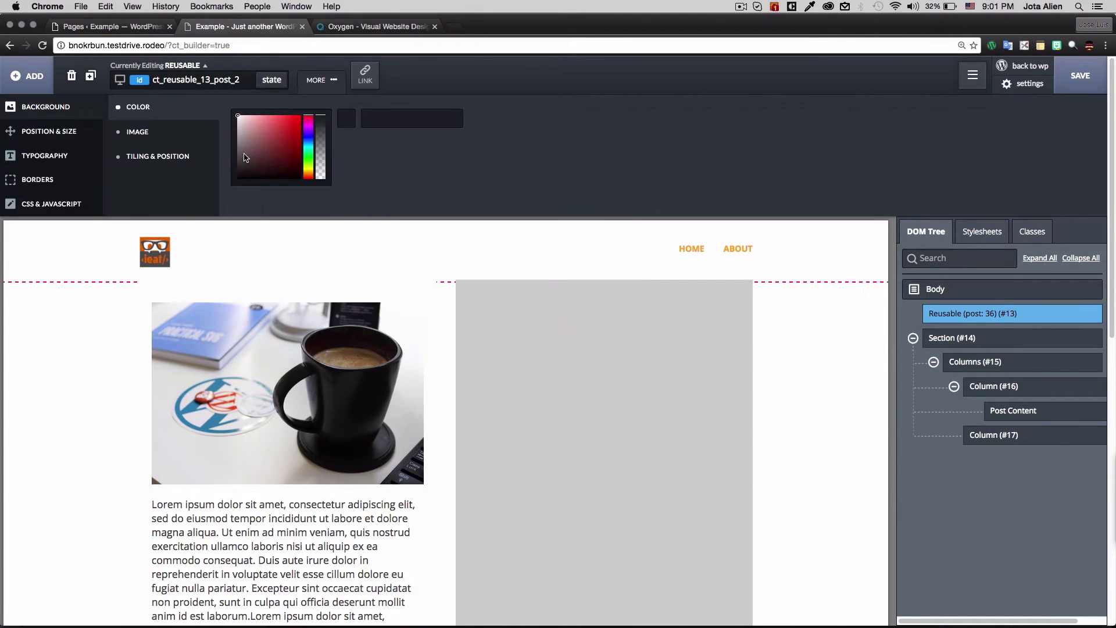
pyautogui.click(87, 203)
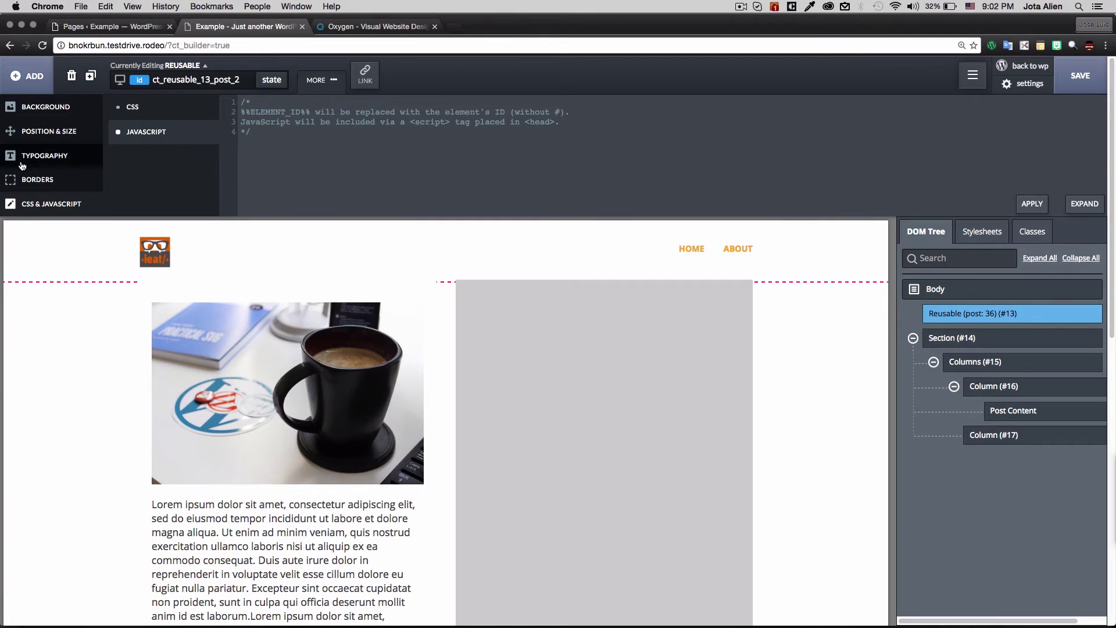
pyautogui.click(44, 155)
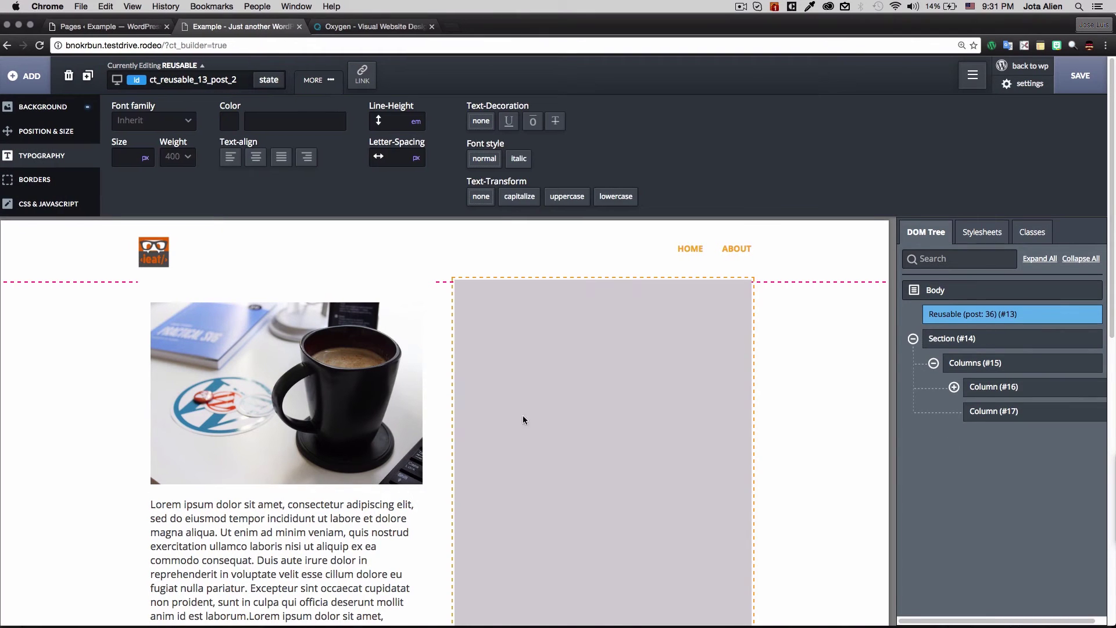
# - Add a text block to the empty second column and replace its sample text with the copied Lorem ipsum paragraphs
pyautogui.click(483, 375)
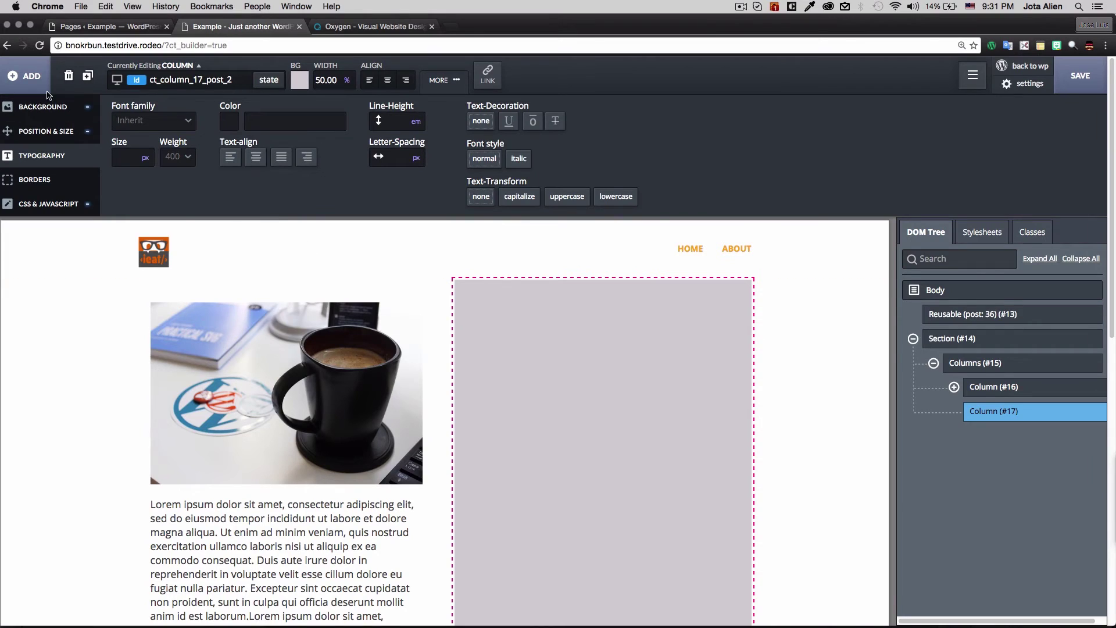
pyautogui.click(30, 77)
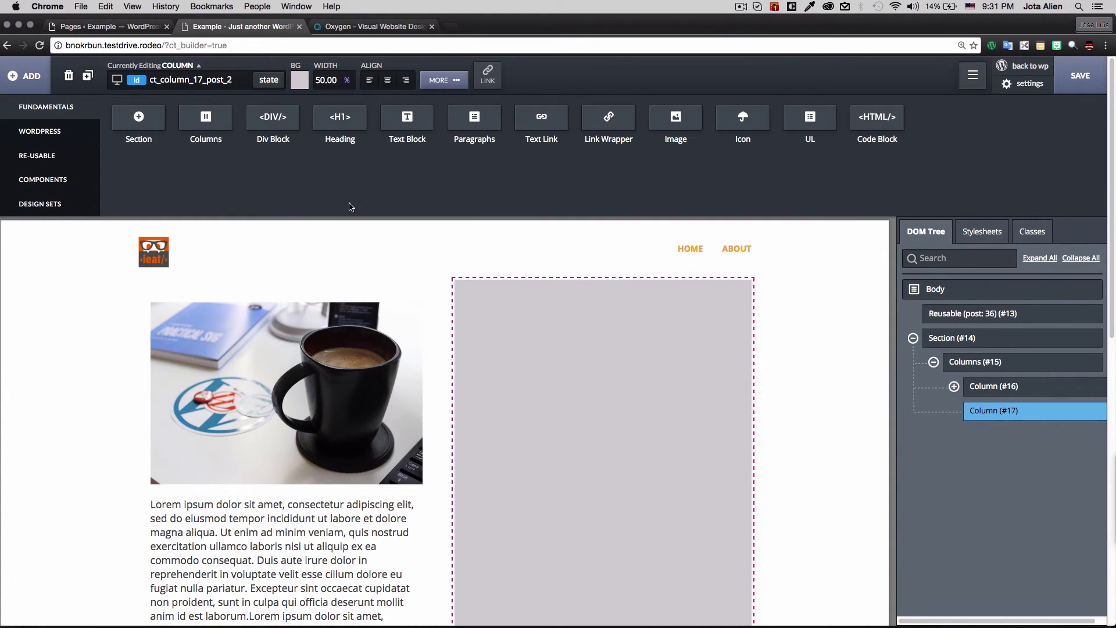
pyautogui.click(409, 121)
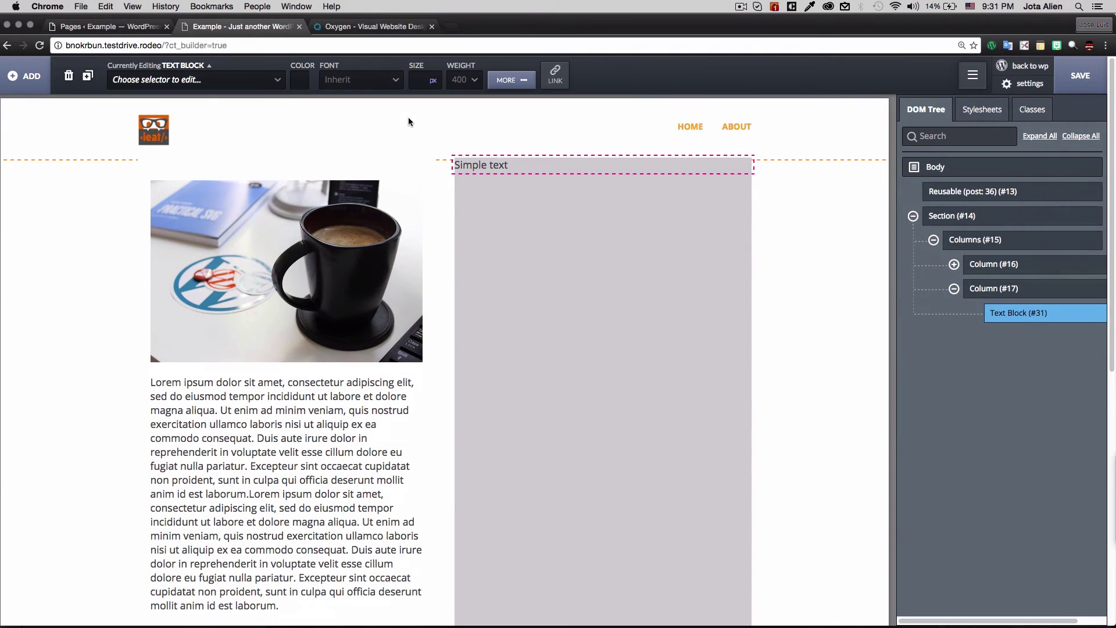
pyautogui.doubleClick(498, 166)
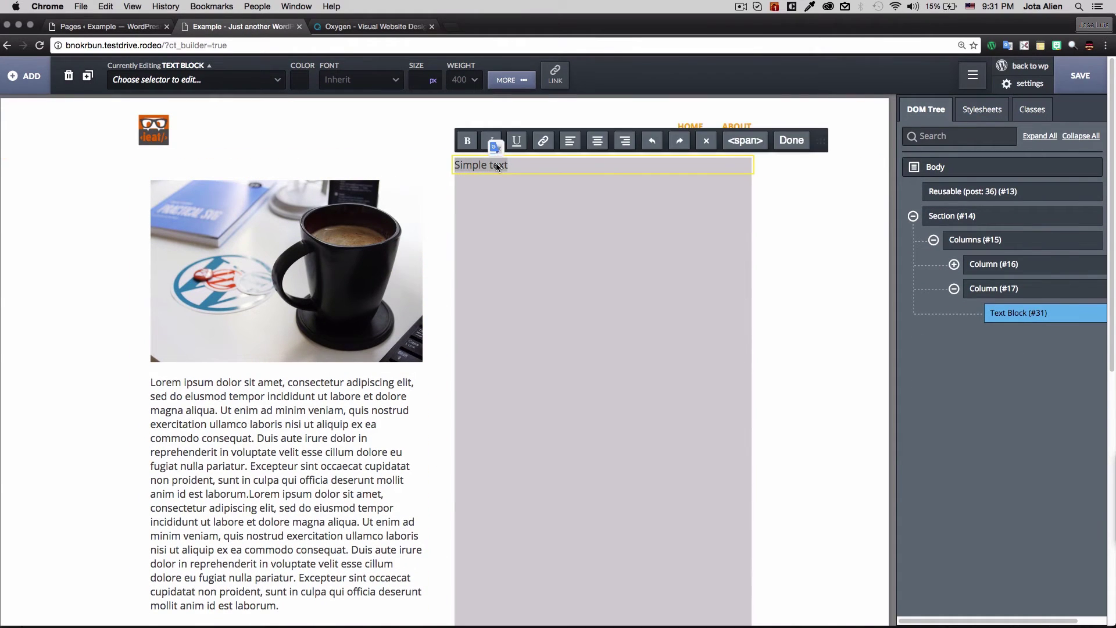
pyautogui.write('alskdja')
pyautogui.press('BackSpace')
pyautogui.press('BackSpace')
pyautogui.press('BackSpace')
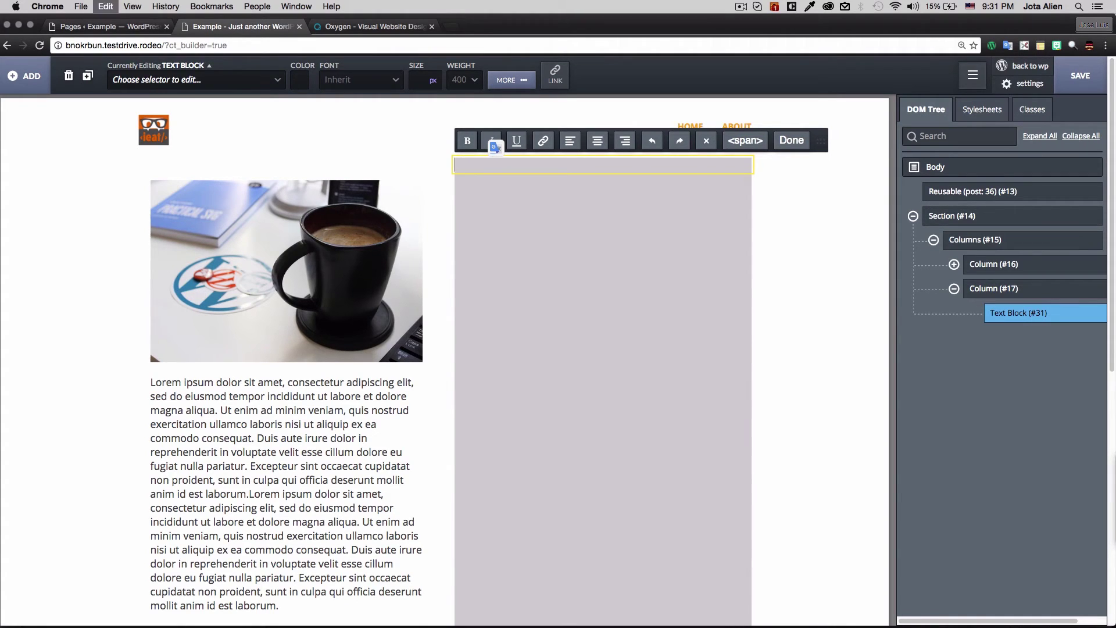
pyautogui.press('super+v')
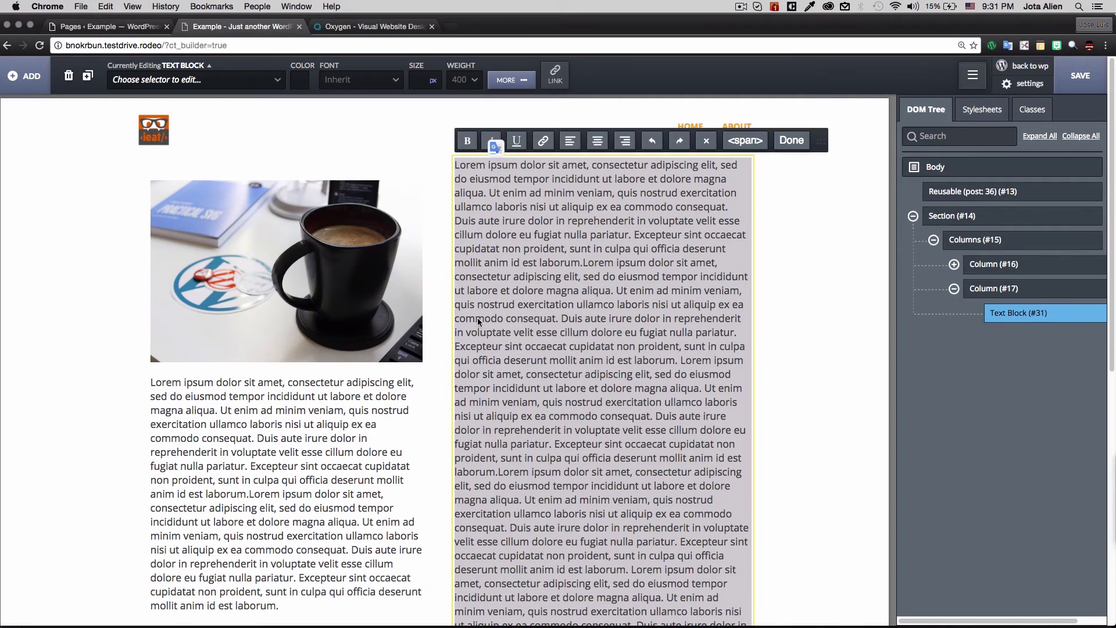
pyautogui.click(753, 218)
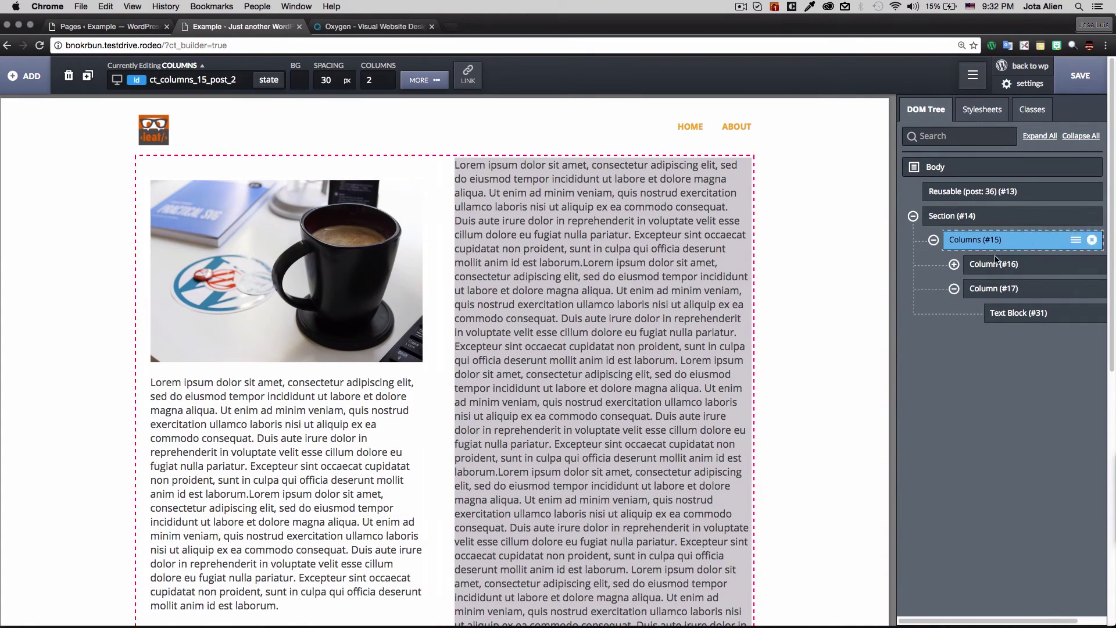
# - Give the second column custom CSS with padding: 20px;
pyautogui.click(994, 290)
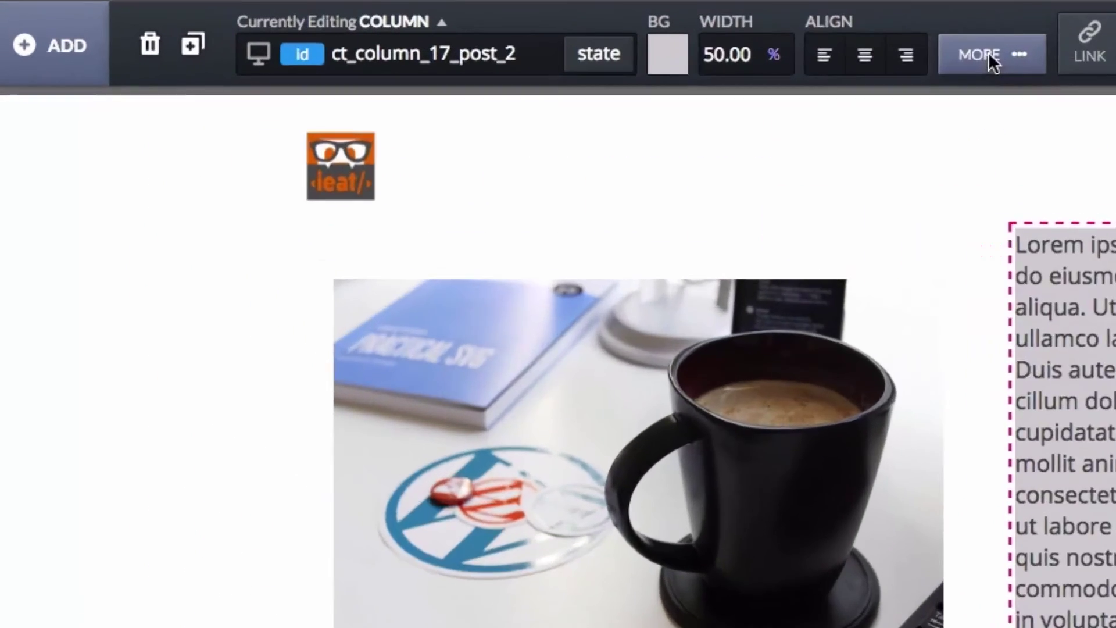
pyautogui.click(988, 51)
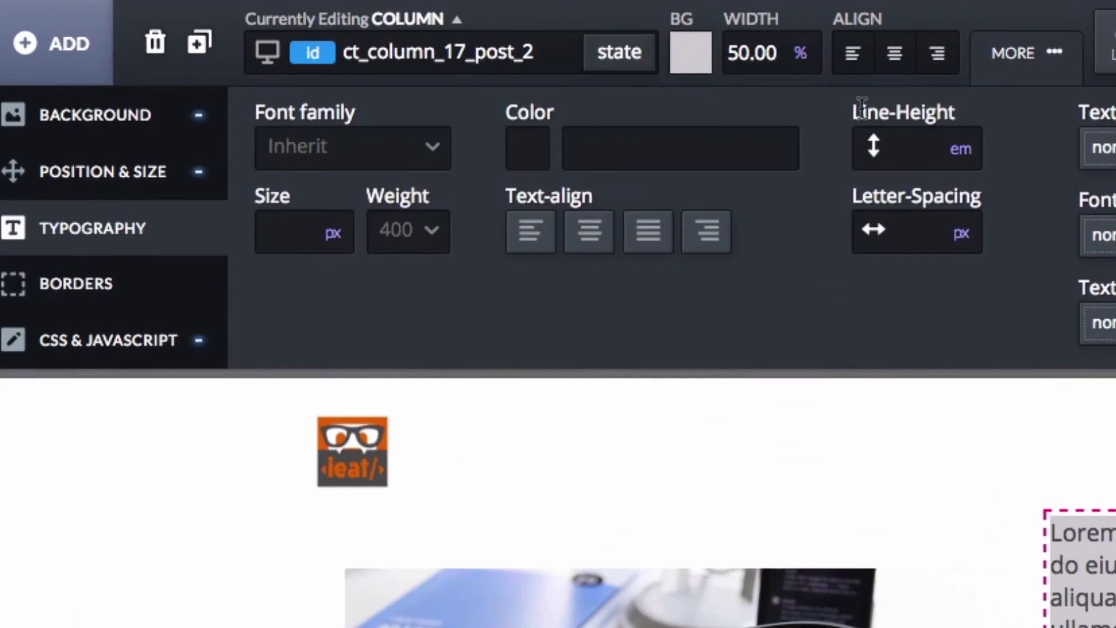
pyautogui.click(95, 335)
pyautogui.click(589, 175)
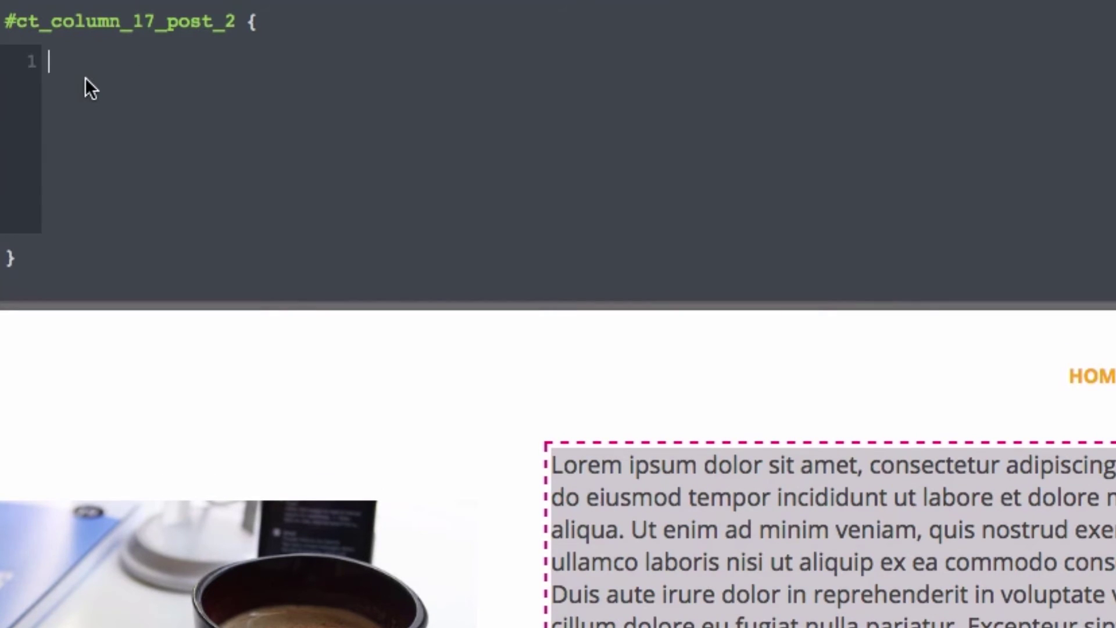
pyautogui.write('padd')
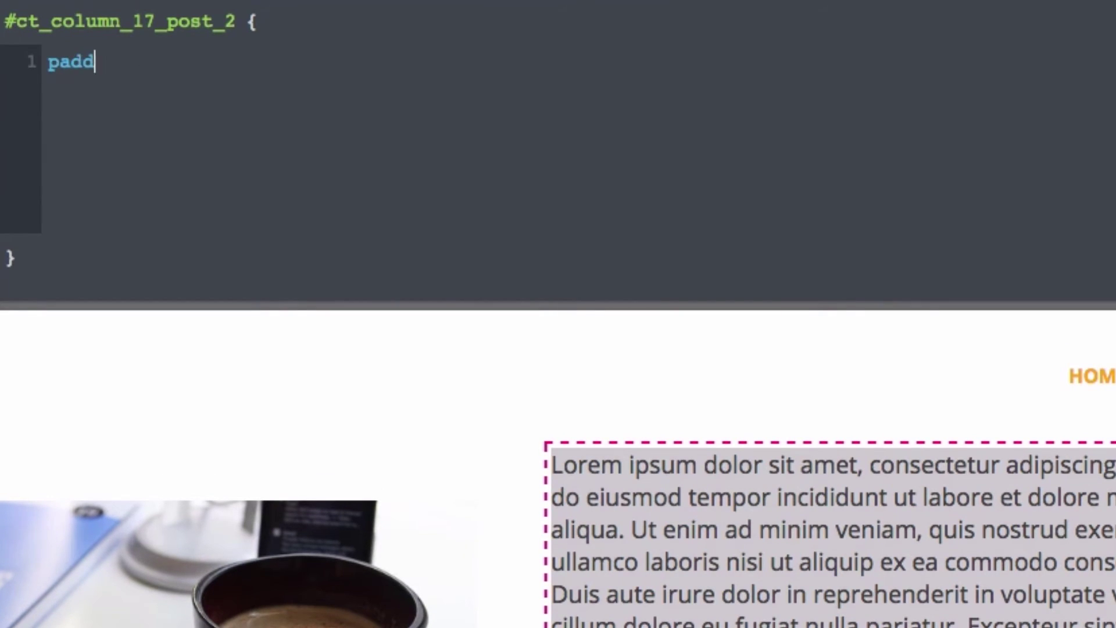
pyautogui.write('ing: 20px;')
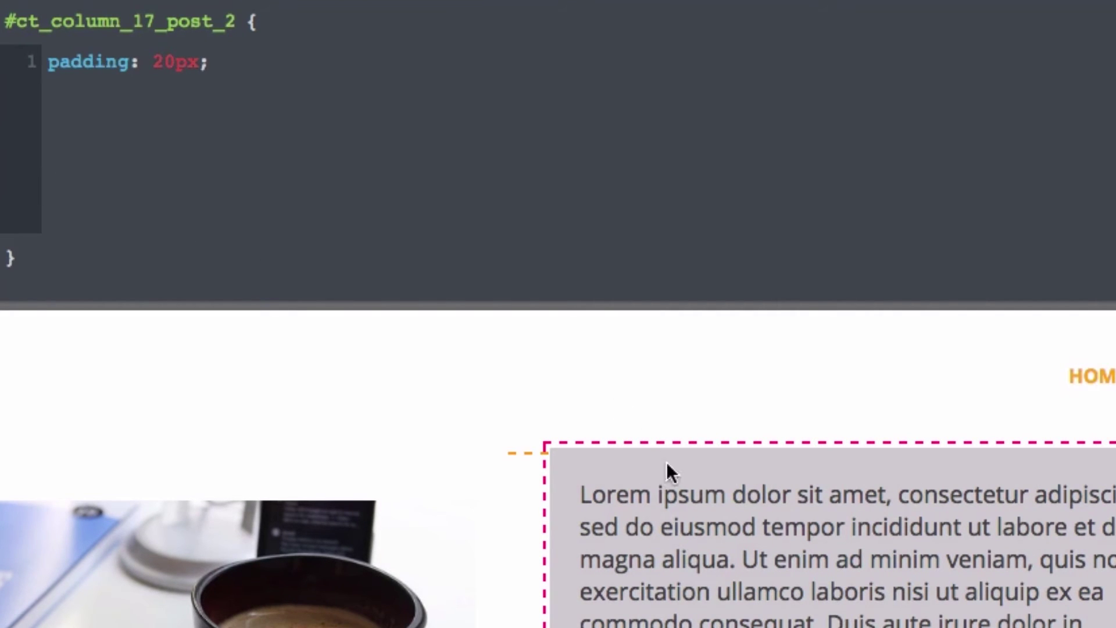
# - Add a background: #fff; declaration below the padding rule in the second column's custom CSS
pyautogui.press('Return')
pyautogui.write('backgroun')
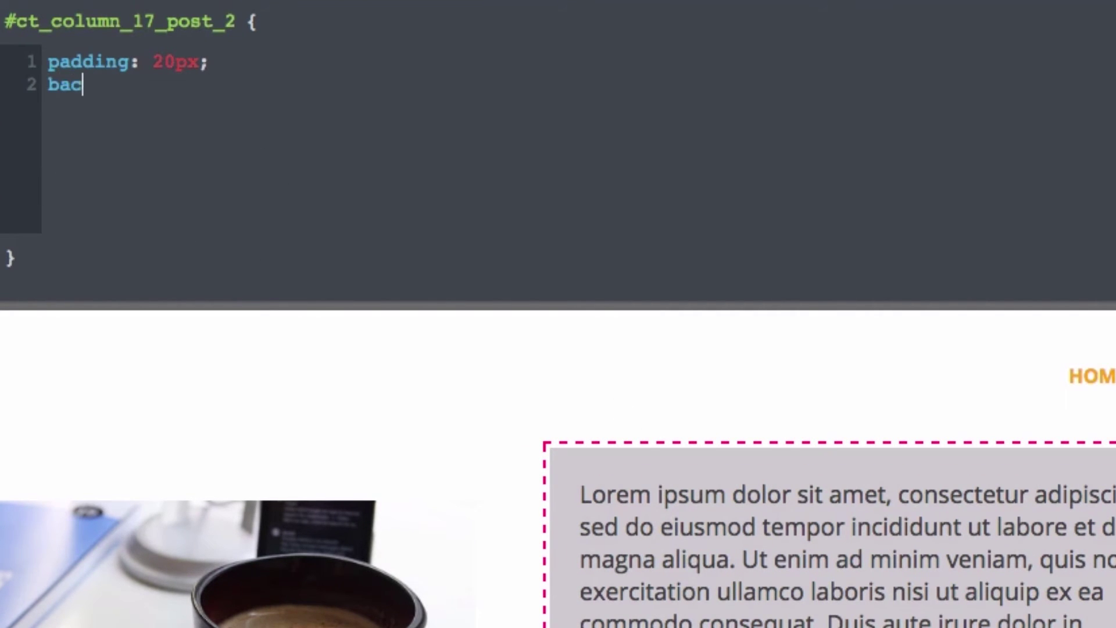
pyautogui.write('d:')
pyautogui.press('BackSpace')
pyautogui.write(': #fff;')
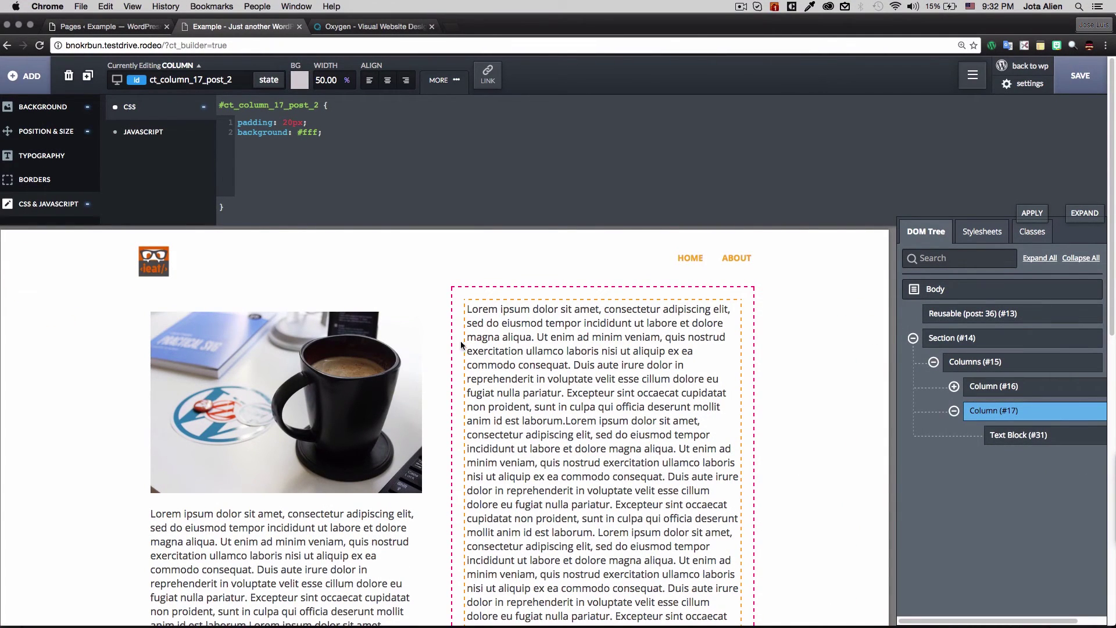
# - Compare the second column's margin, padding and background settings with its custom CSS
pyautogui.click(69, 131)
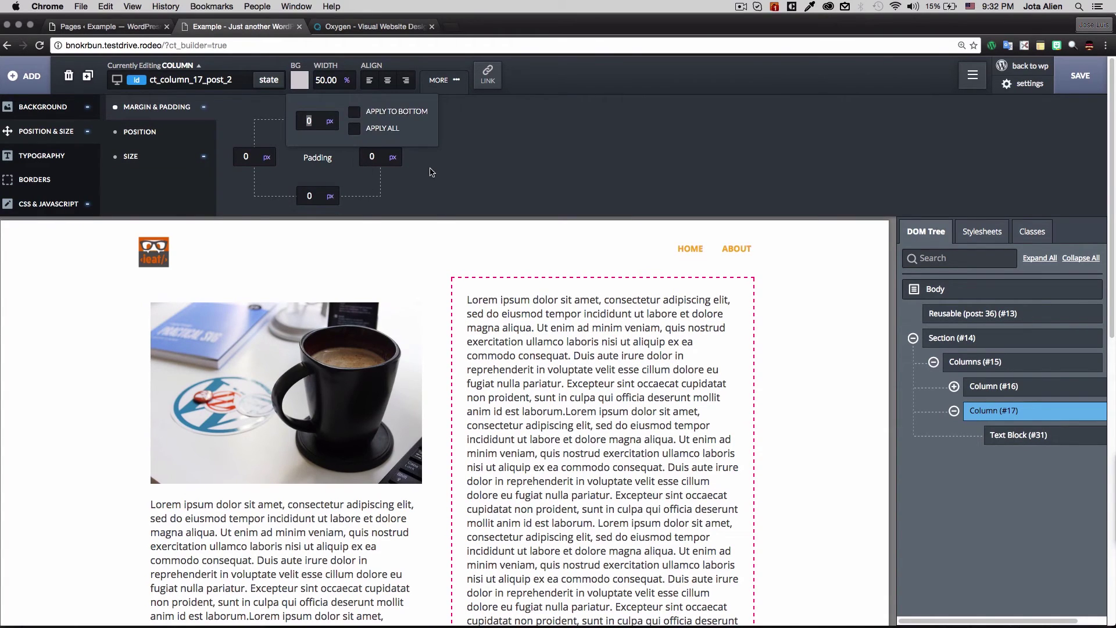
pyautogui.click(41, 108)
pyautogui.click(48, 203)
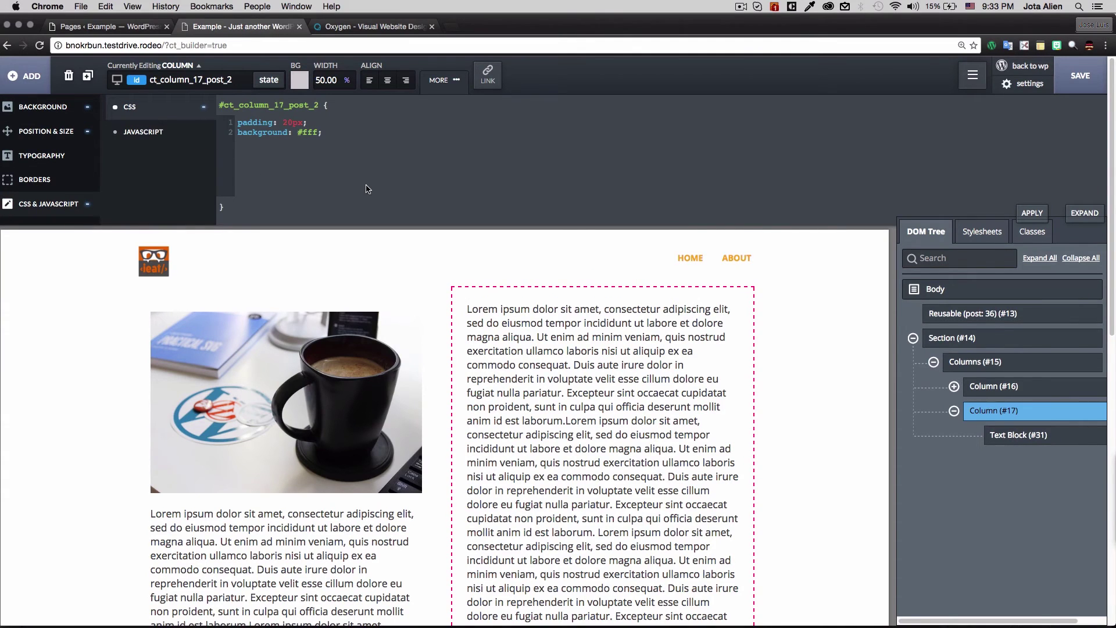
# - Add a new section below the two columns and insert a code block into it
pyautogui.scroll(-7, 445, 314)
pyautogui.scroll(-1, 445, 314)
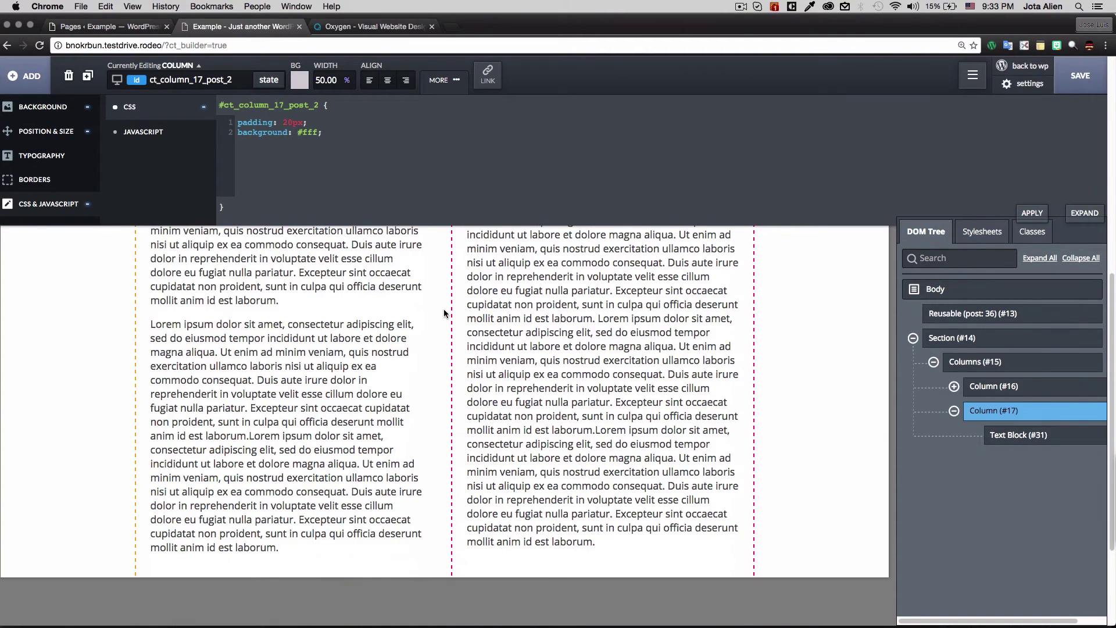
pyautogui.click(27, 79)
pyautogui.click(138, 118)
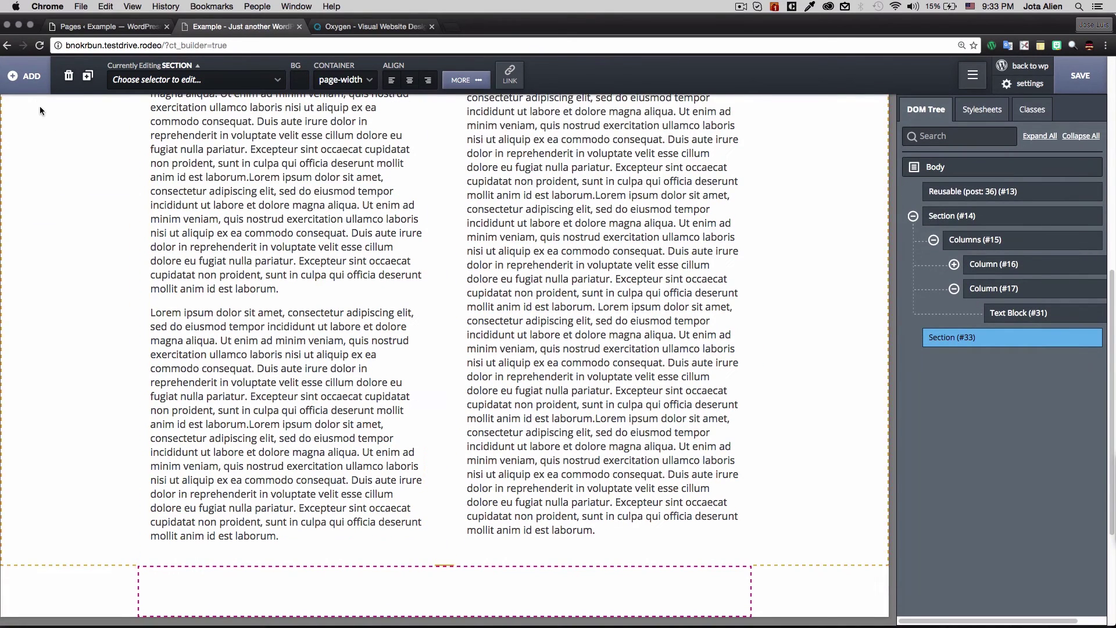
pyautogui.click(26, 76)
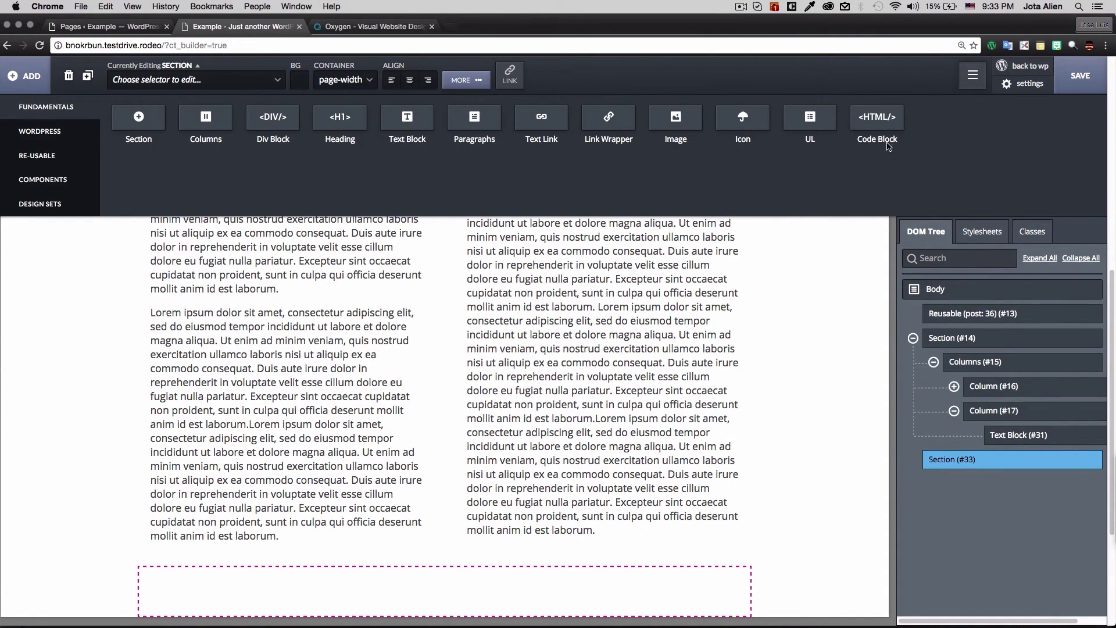
pyautogui.click(879, 115)
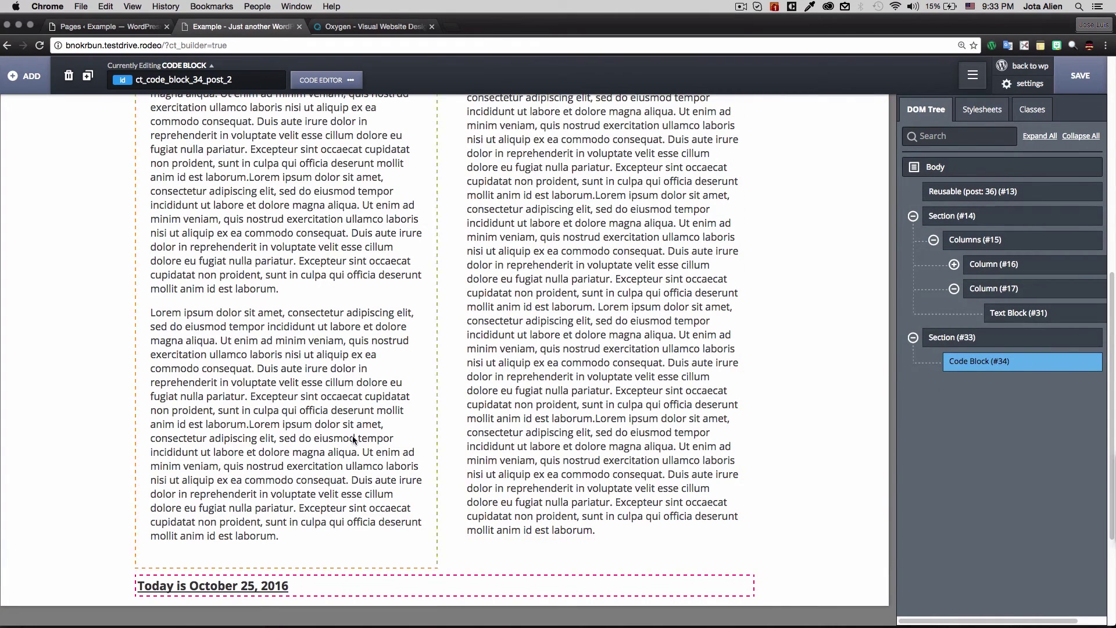
# - Examine the new code block's PHP & HTML, CSS and JavaScript, and delete the section containing it
pyautogui.scroll(-3, 352, 439)
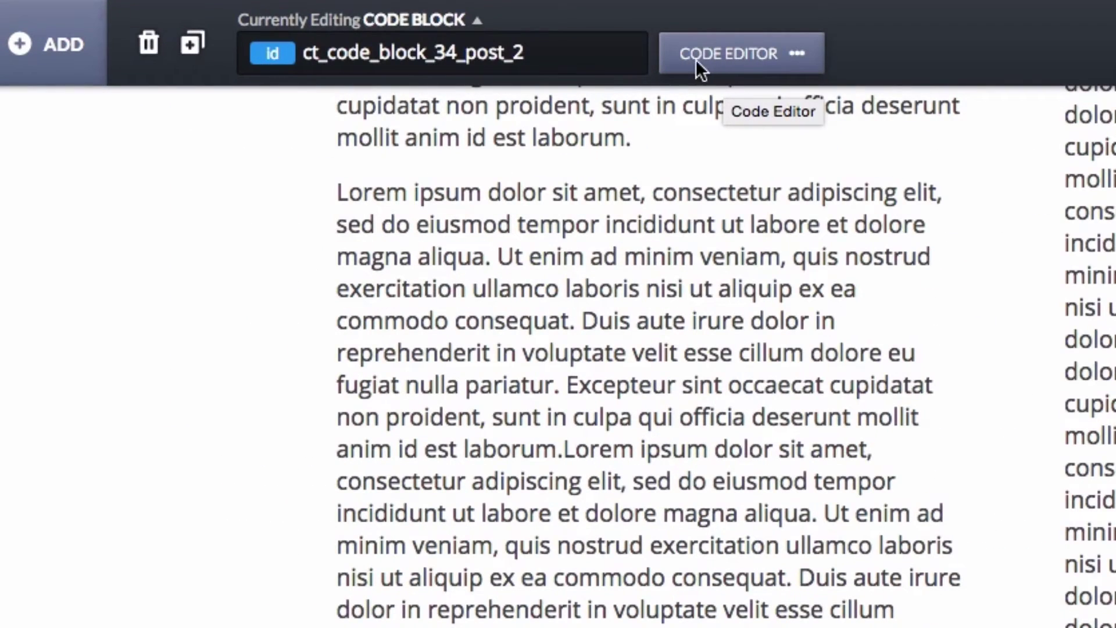
pyautogui.click(729, 57)
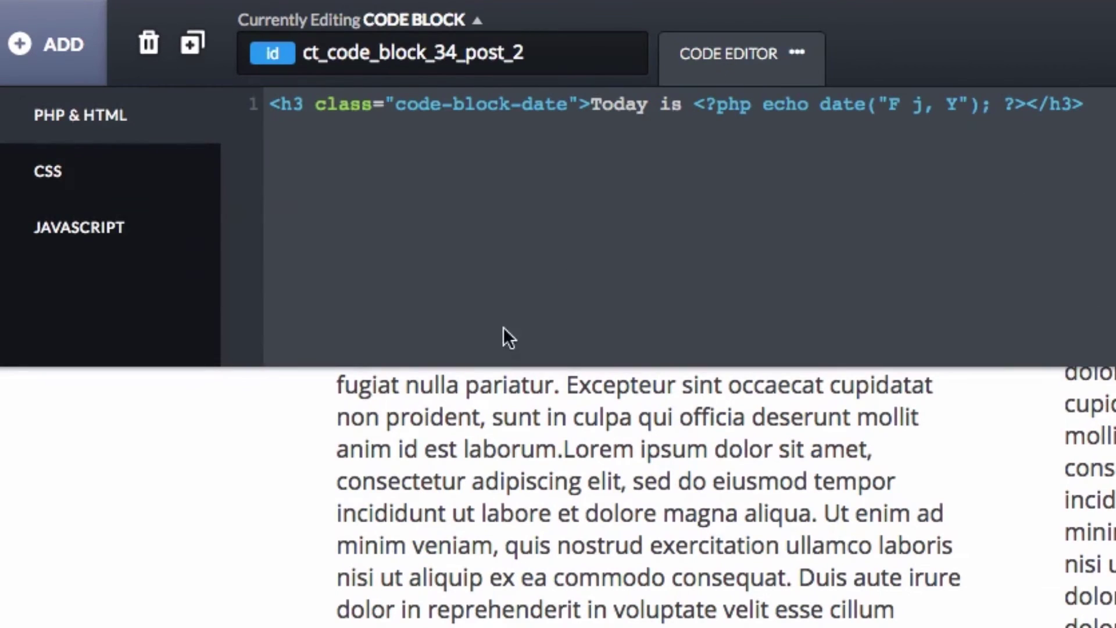
pyautogui.moveTo(275, 106); pyautogui.dragTo(842, 102)
pyautogui.moveTo(970, 113); pyautogui.dragTo(1002, 115)
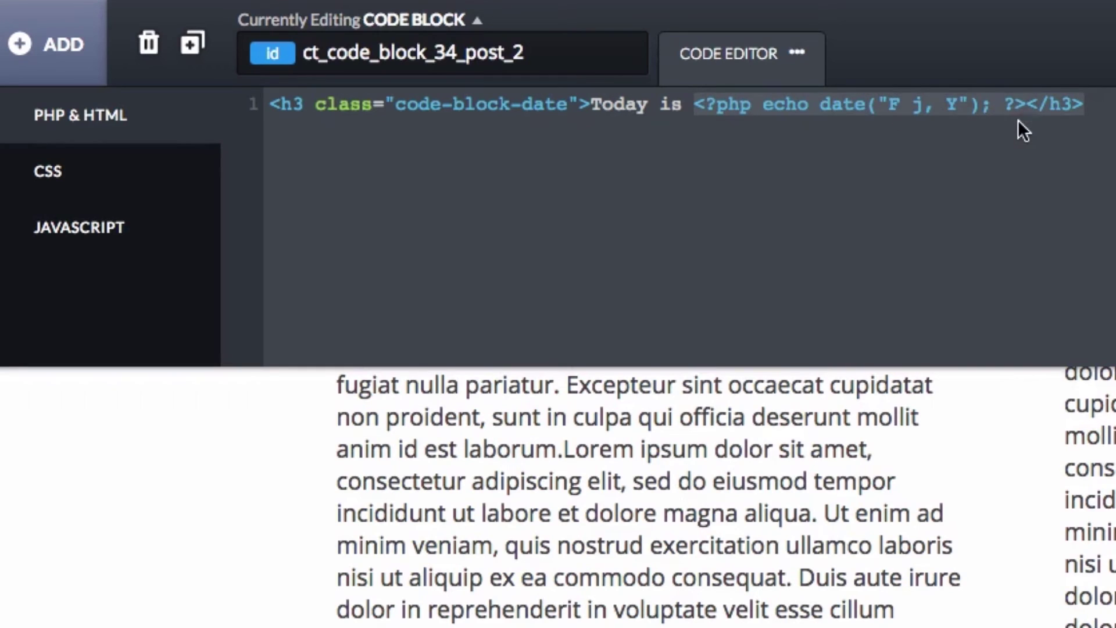
pyautogui.click(814, 143)
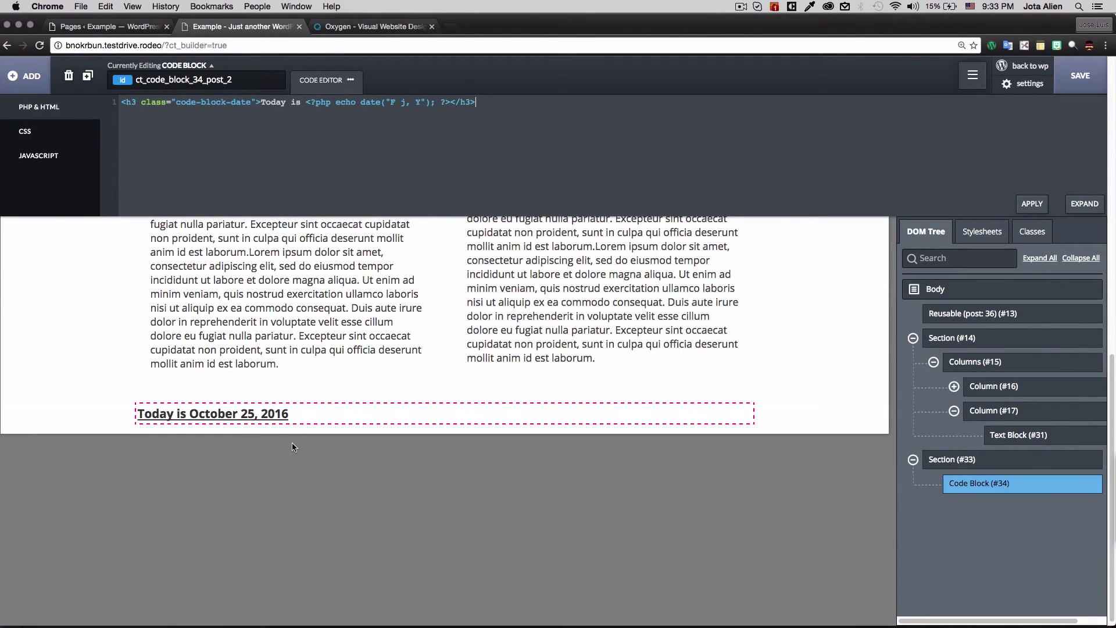
pyautogui.click(46, 136)
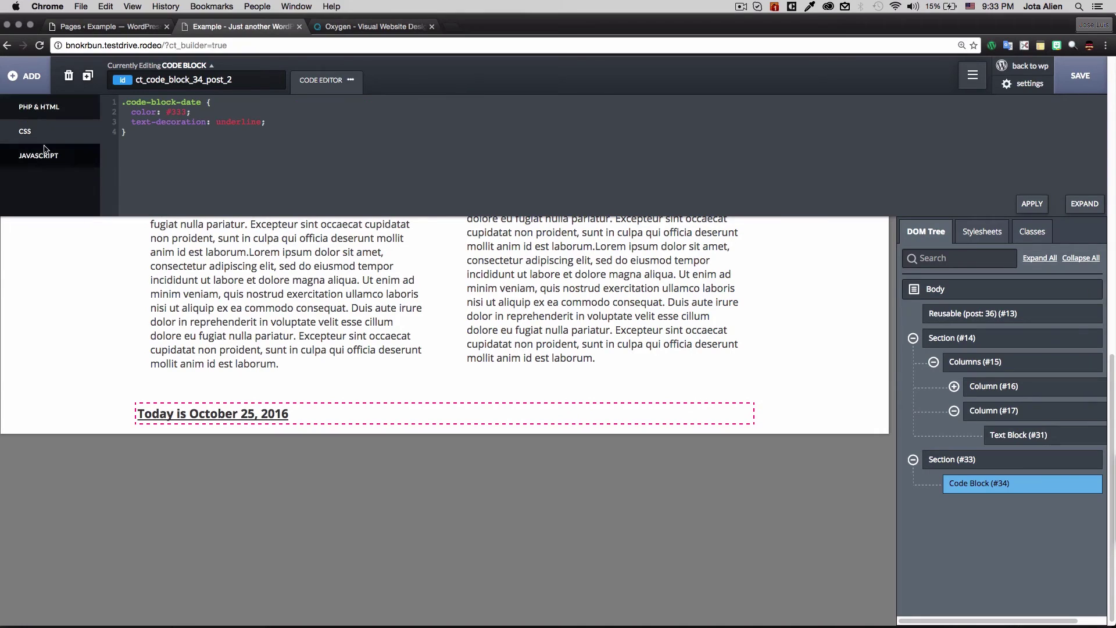
pyautogui.click(44, 157)
pyautogui.click(39, 107)
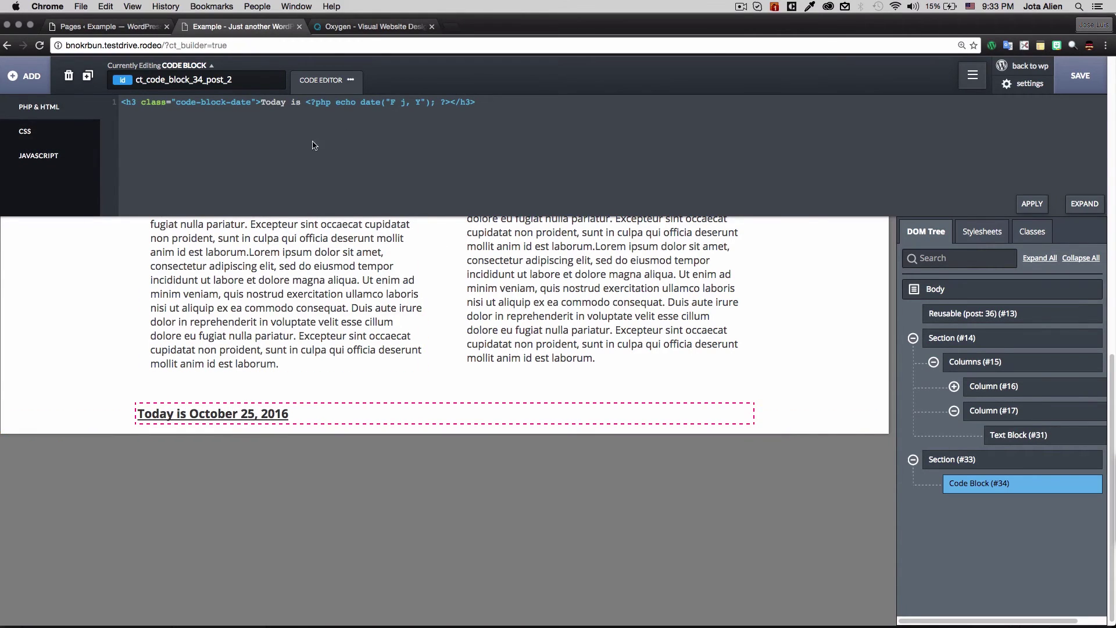
pyautogui.click(1093, 459)
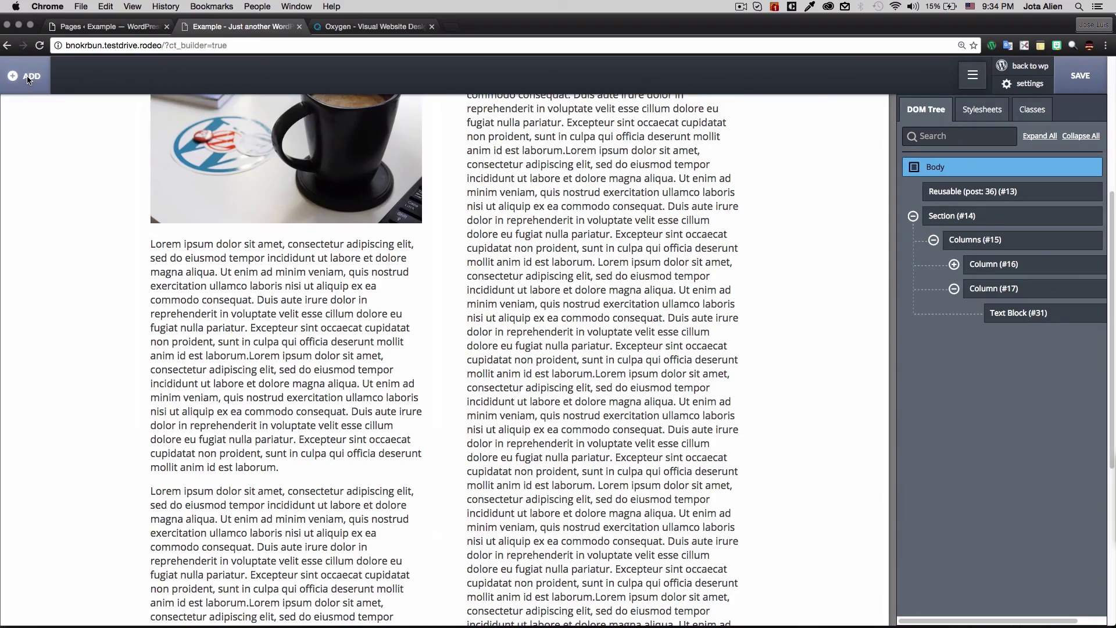
# - Add a section below the columns containing a text block that reads "Copyright 2016 ieatwebsites"
pyautogui.click(28, 78)
pyautogui.click(138, 120)
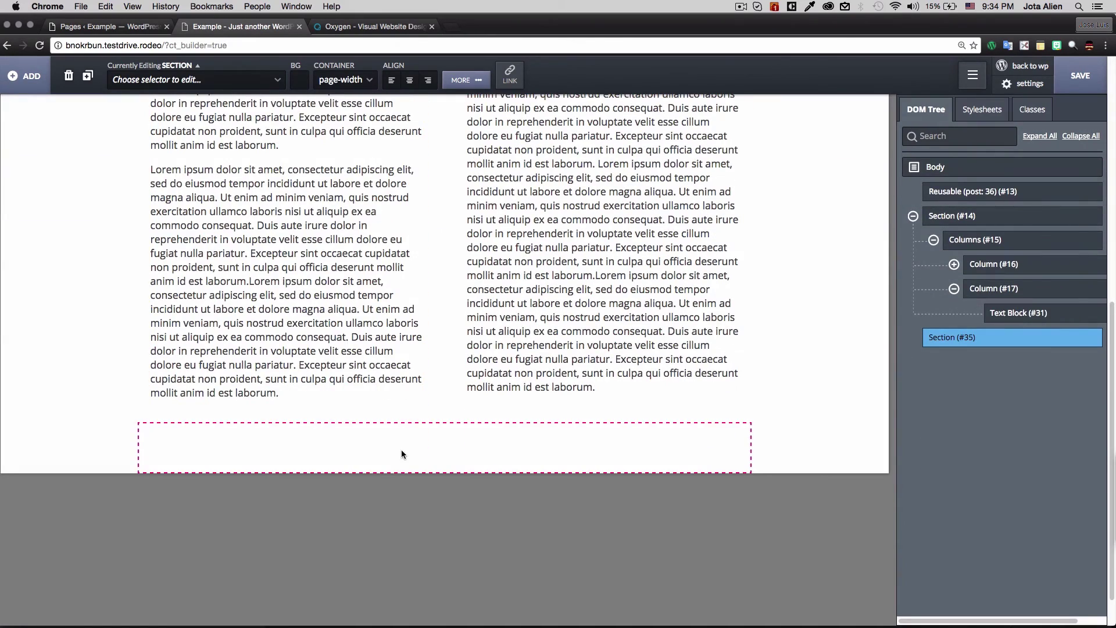
pyautogui.click(26, 77)
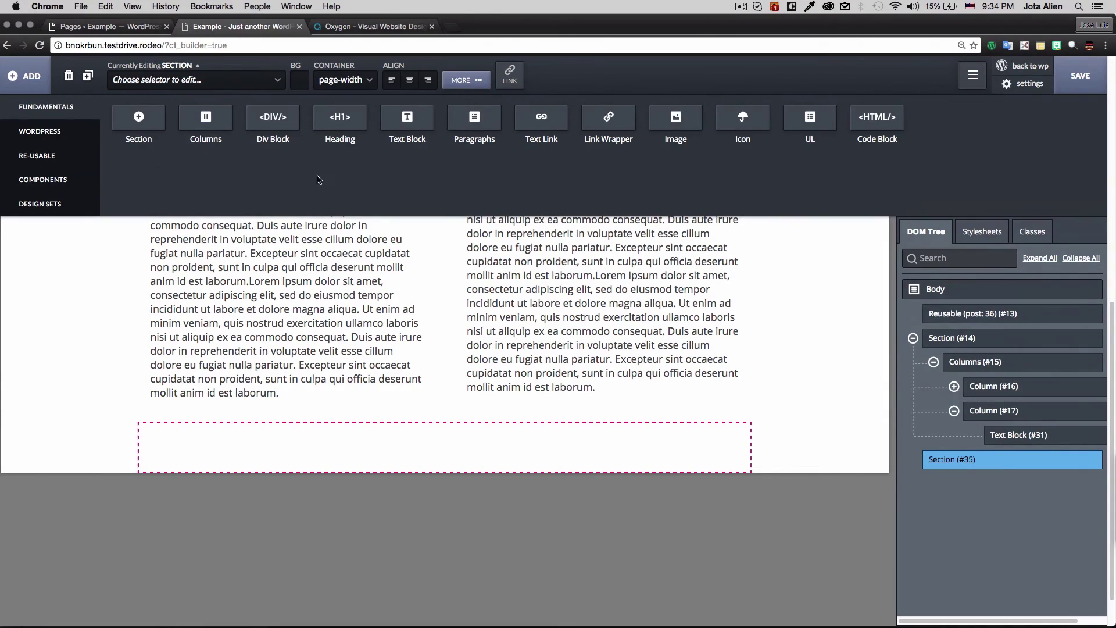
pyautogui.click(405, 121)
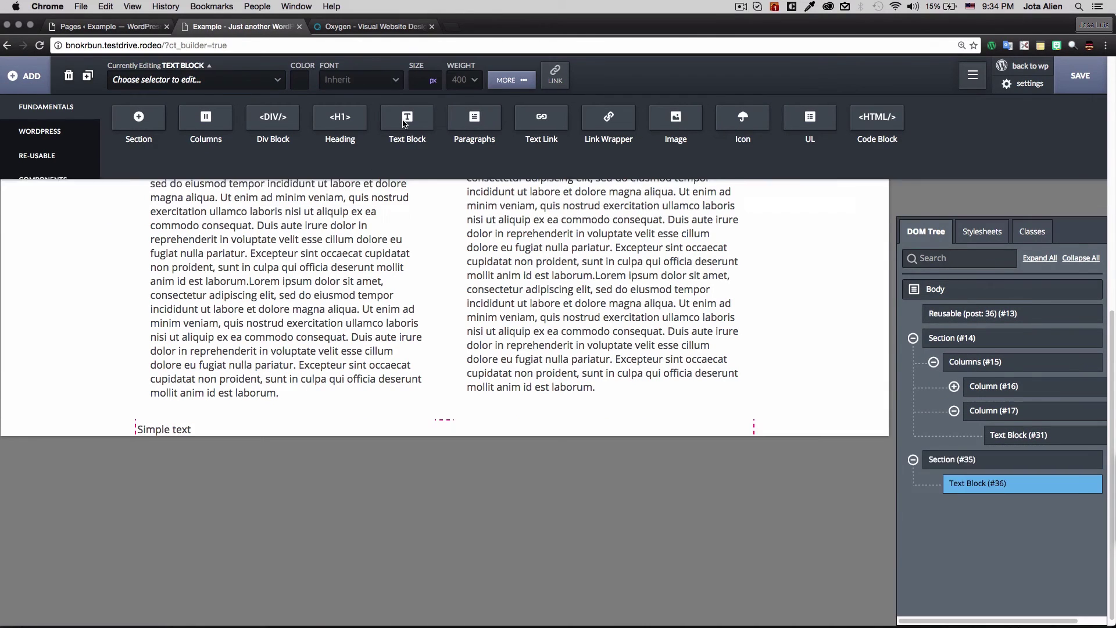
pyautogui.doubleClick(166, 429)
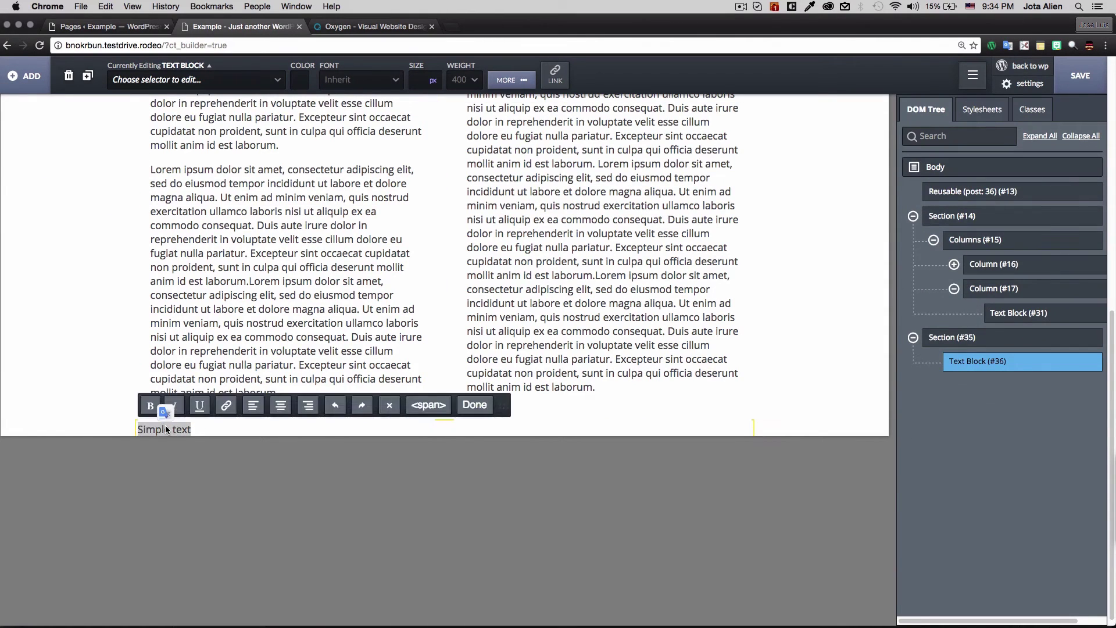
pyautogui.write('Copyright')
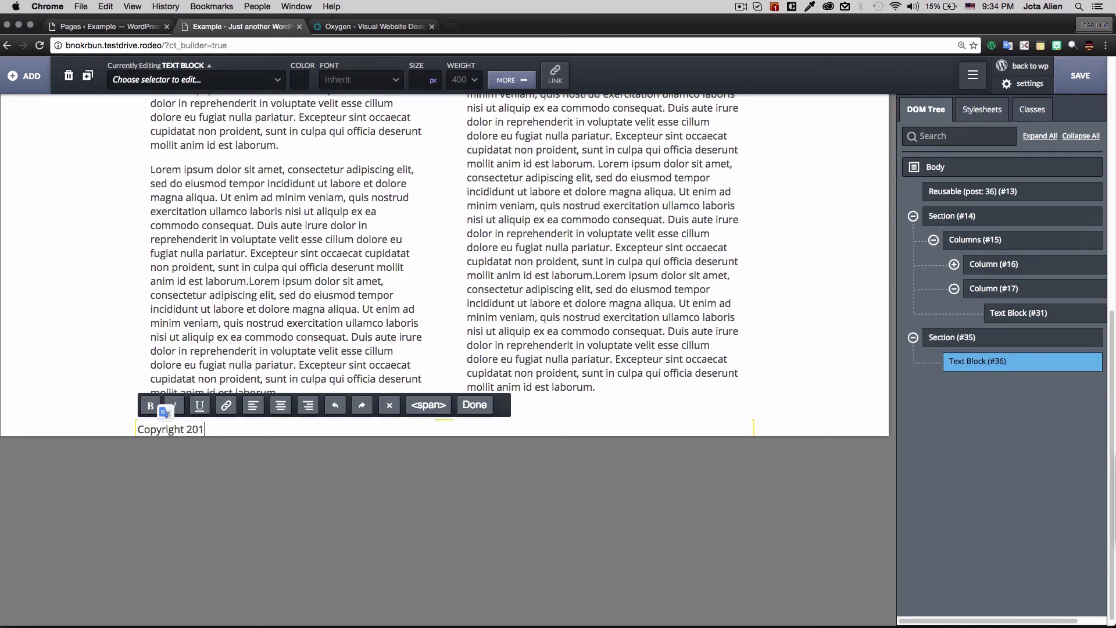
pyautogui.write('2016 ieatwebsites')
# - Centre-align the content of the section holding the copyright text
pyautogui.click(945, 343)
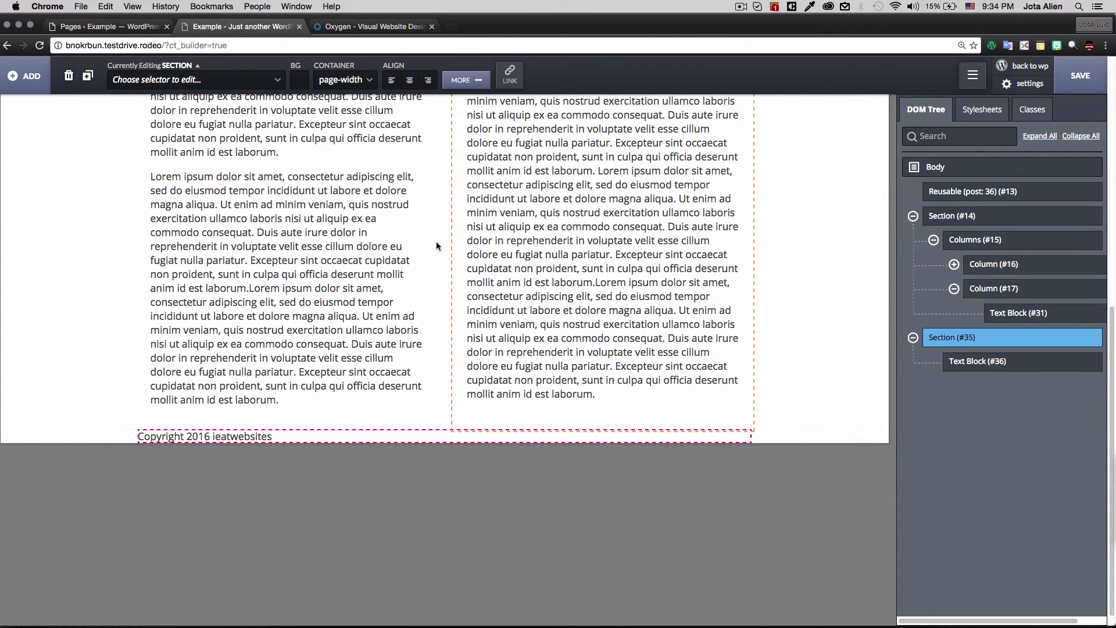
pyautogui.click(409, 79)
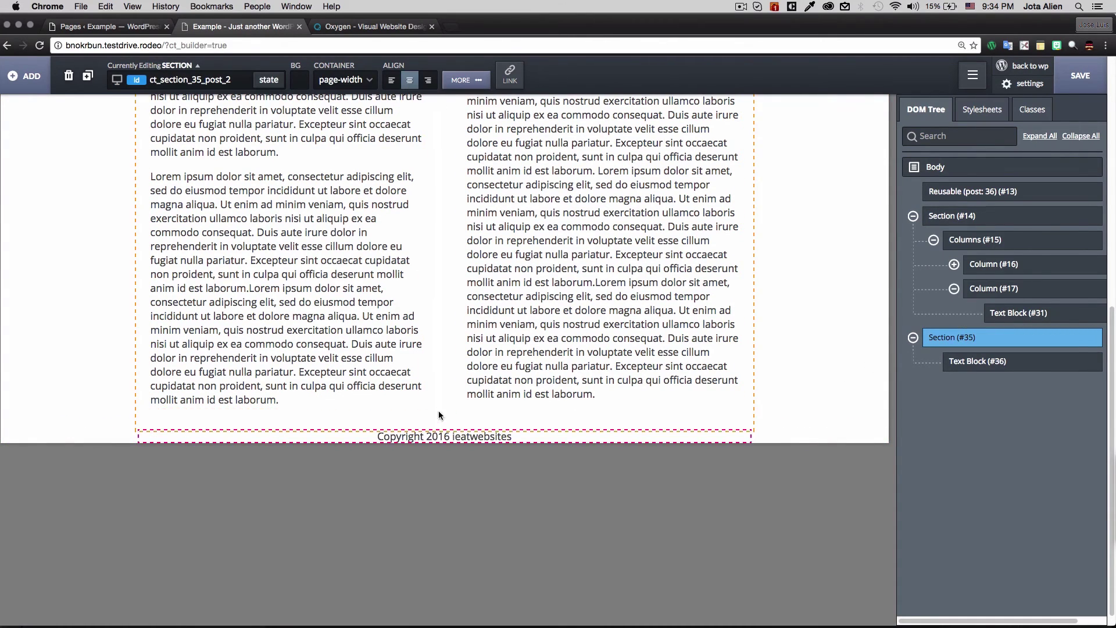
# - Apply a container padding of 20 px to all sides of the copyright section
pyautogui.click(458, 80)
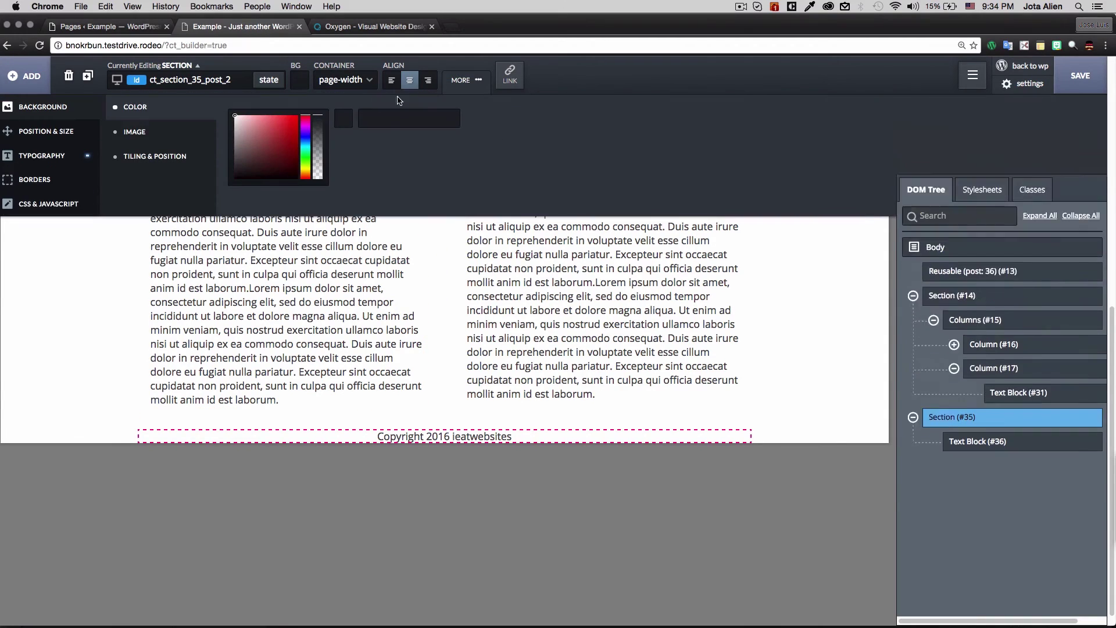
pyautogui.click(71, 133)
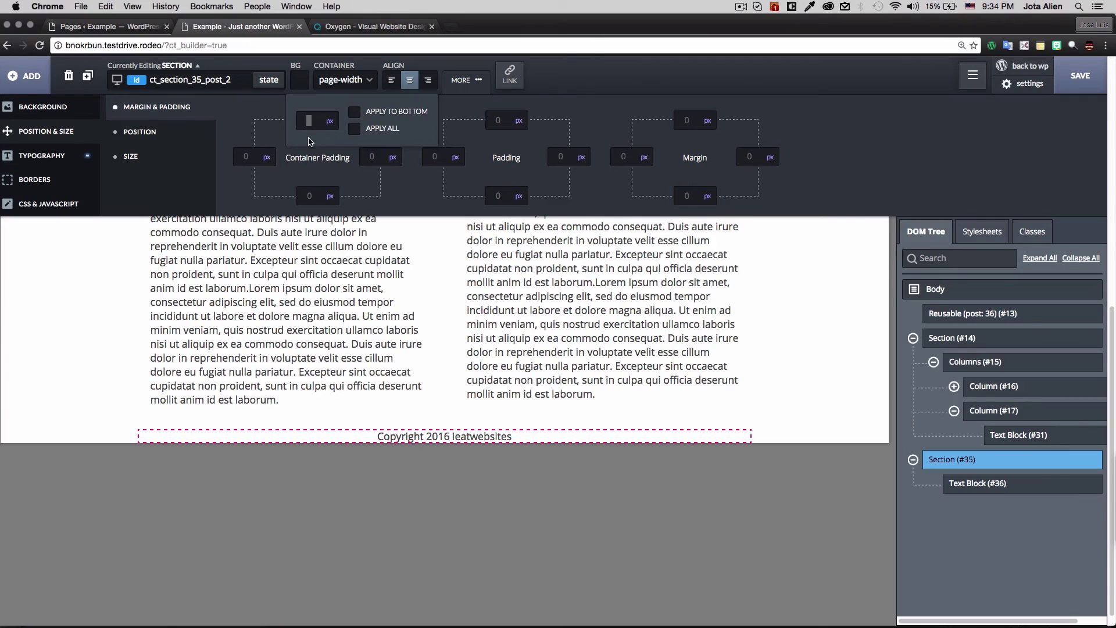
pyautogui.write('20')
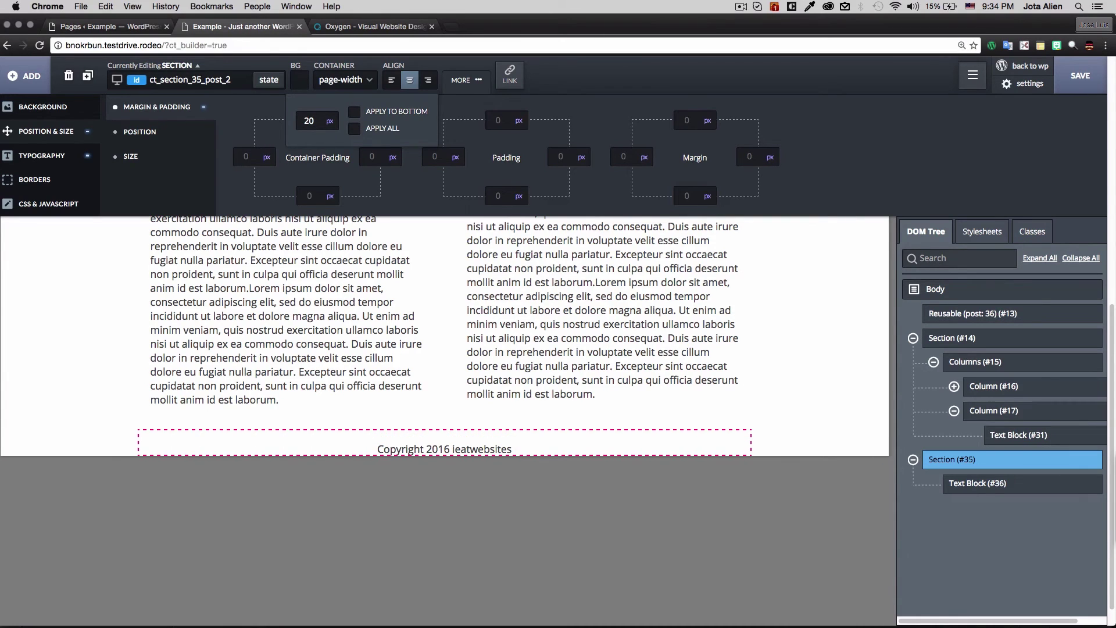
pyautogui.click(354, 128)
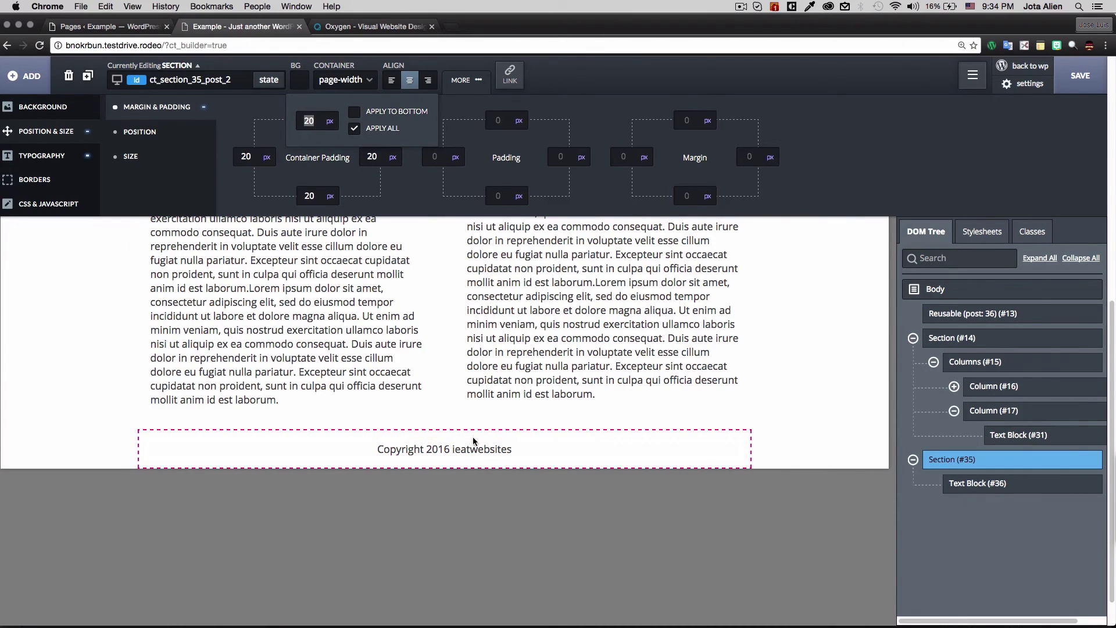
pyautogui.click(820, 158)
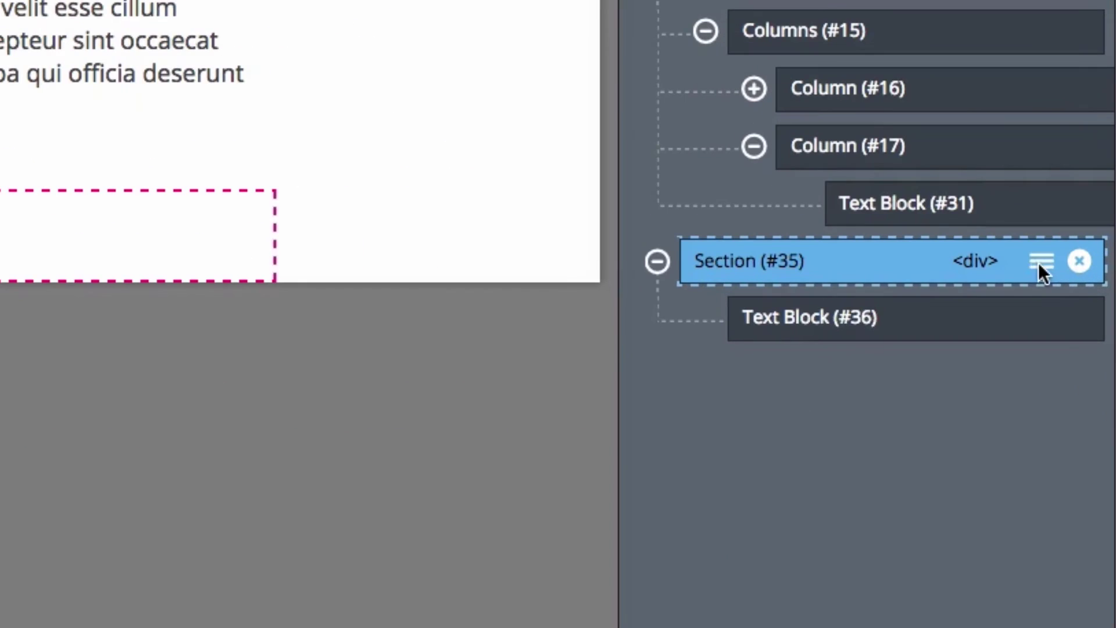
# - Make the copyright section re-usable under the name "footer"
pyautogui.click(1075, 460)
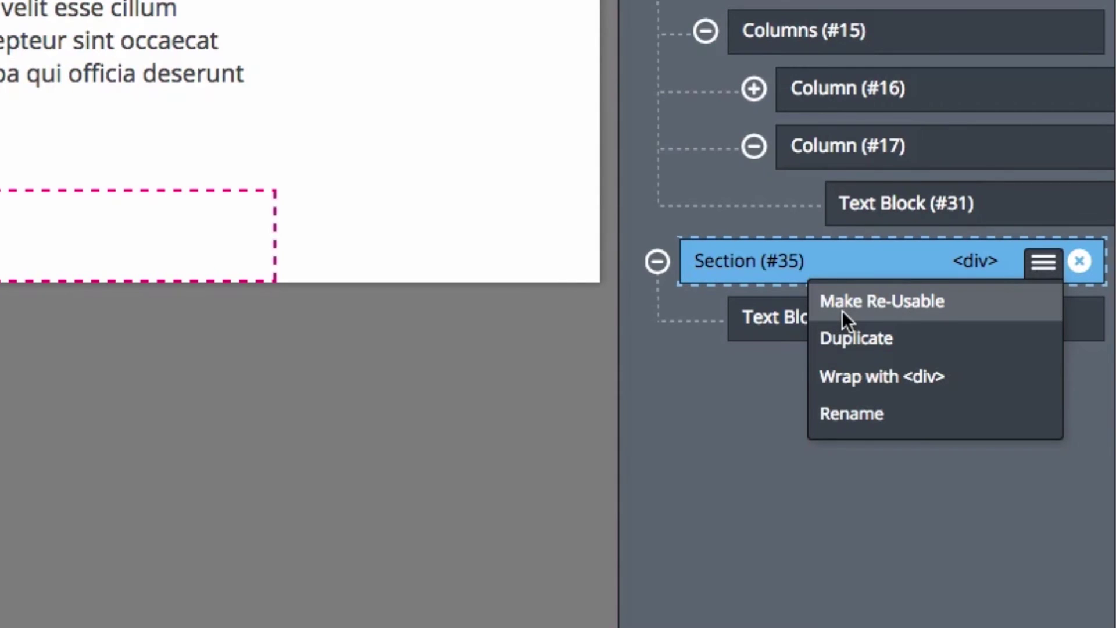
pyautogui.click(867, 301)
pyautogui.write('footee')
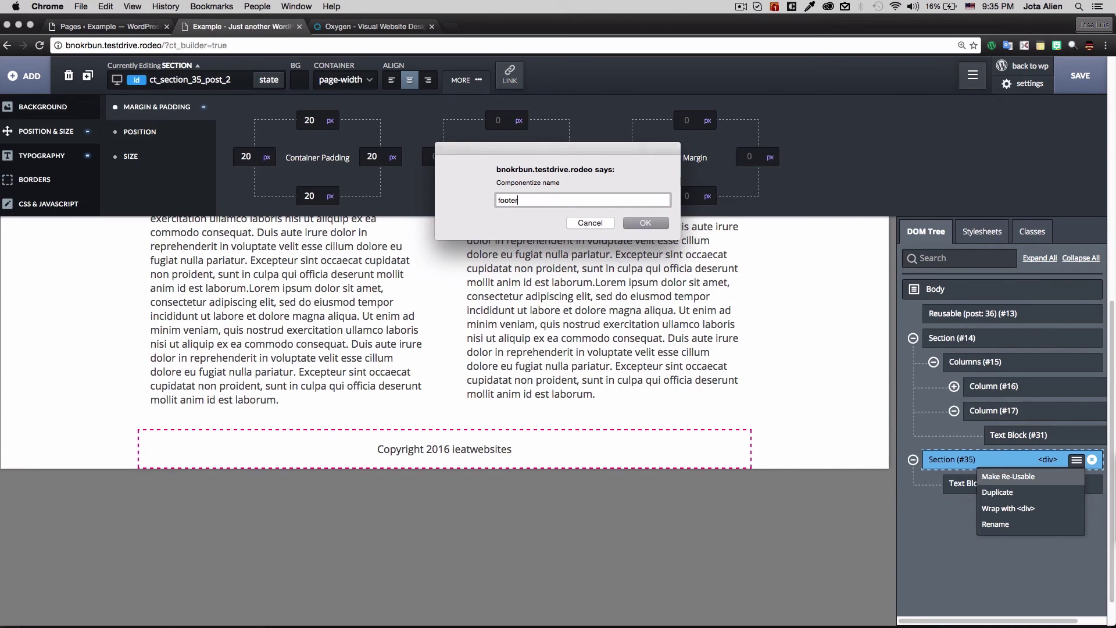
pyautogui.click(636, 223)
pyautogui.press('Return')
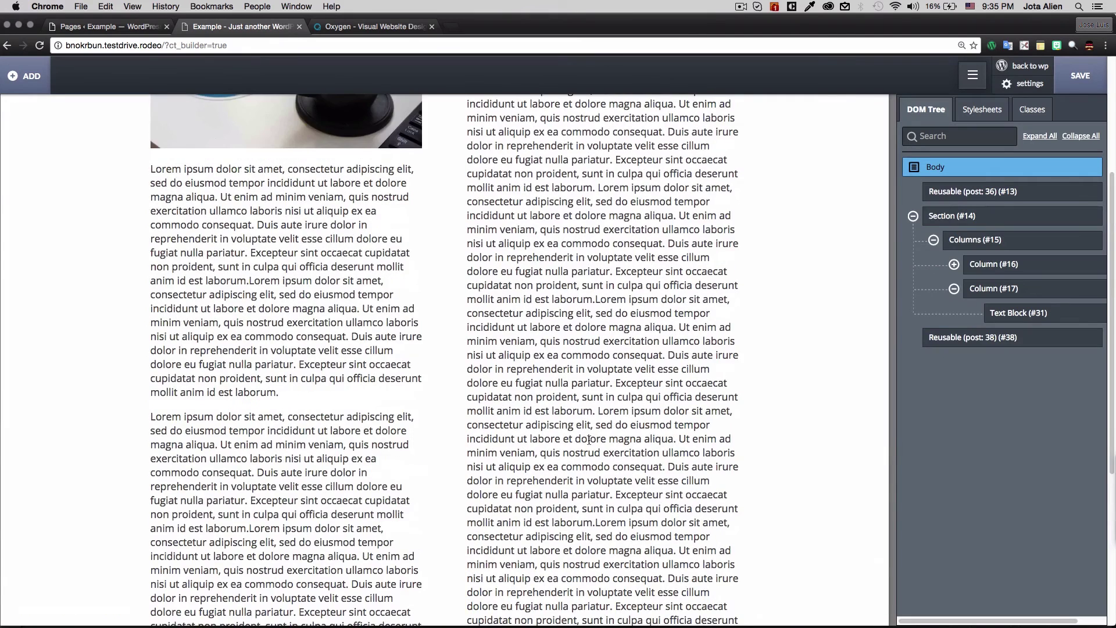
# - Save the Home page's custom view and return to its WordPress edit page
pyautogui.click(1026, 68)
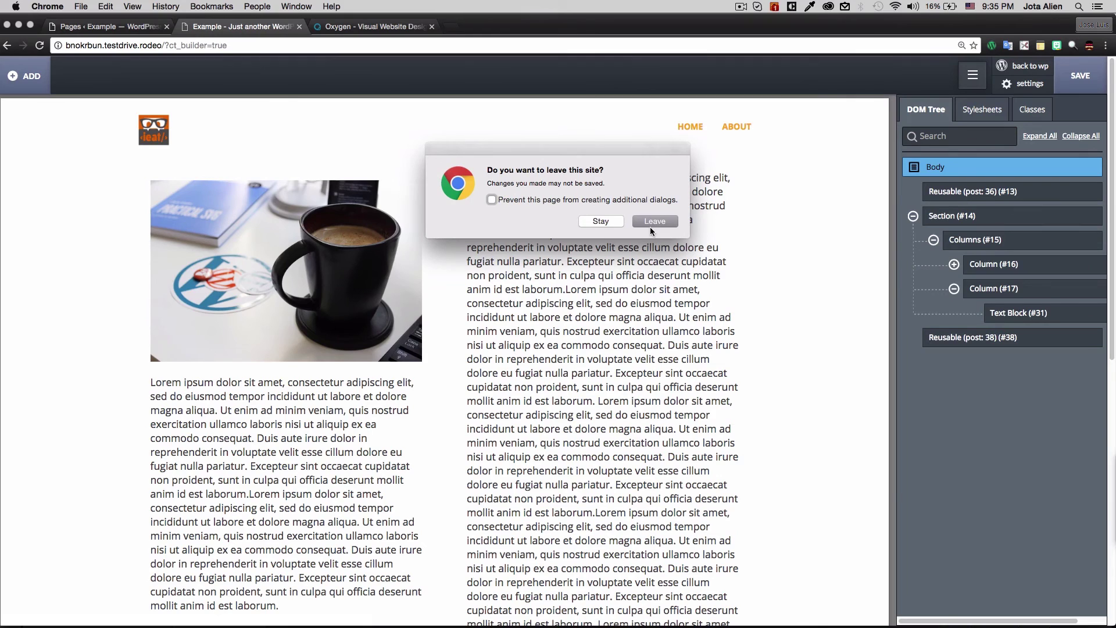
pyautogui.click(601, 226)
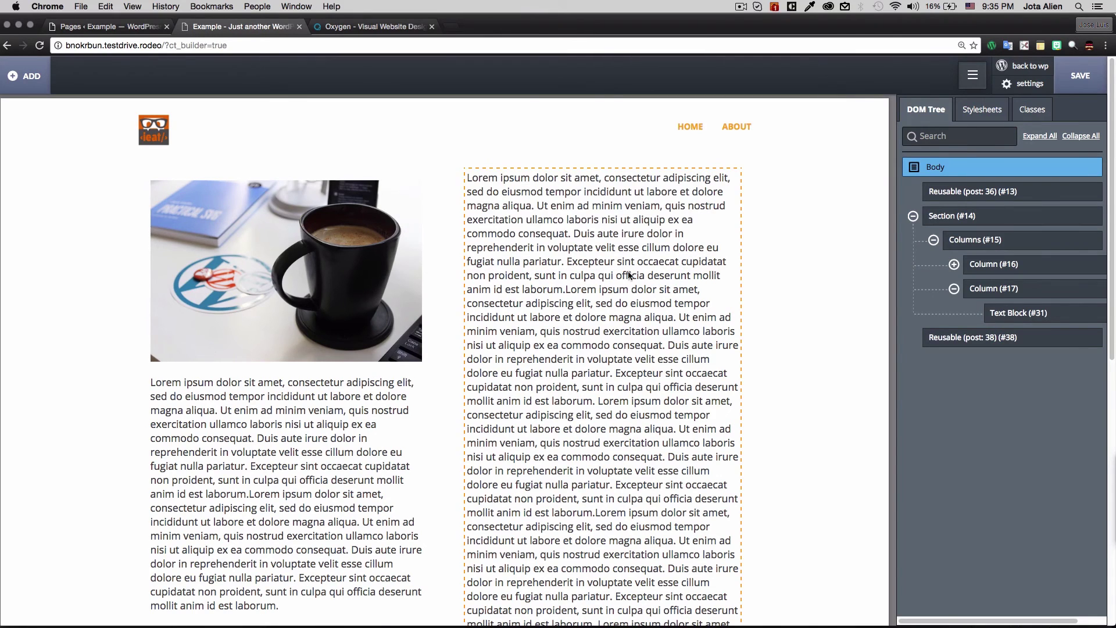
pyautogui.click(1079, 79)
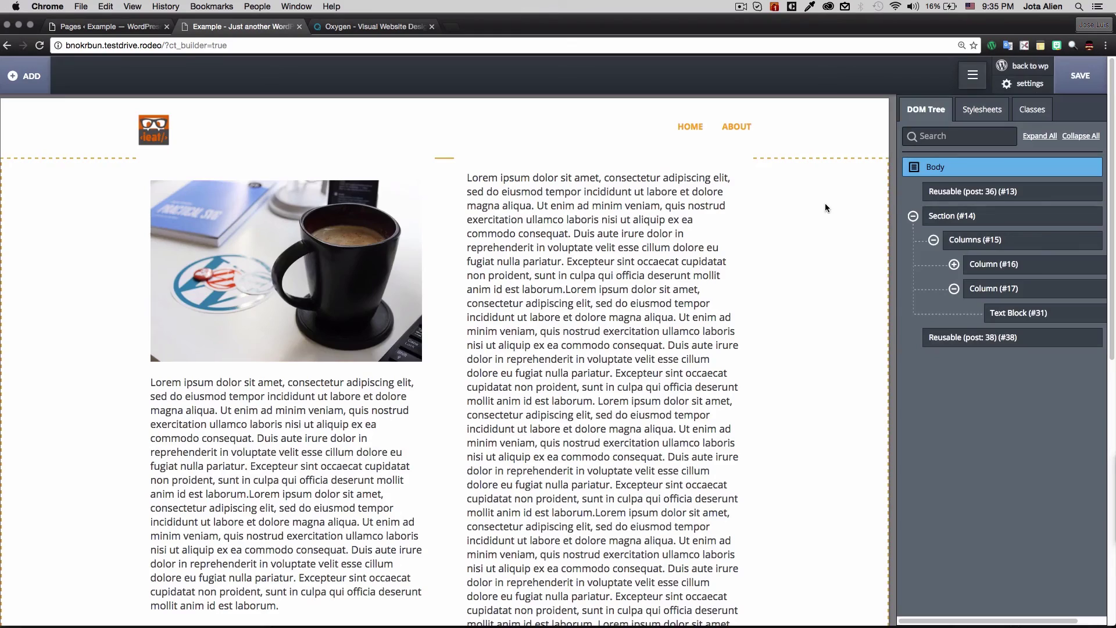
pyautogui.click(1021, 71)
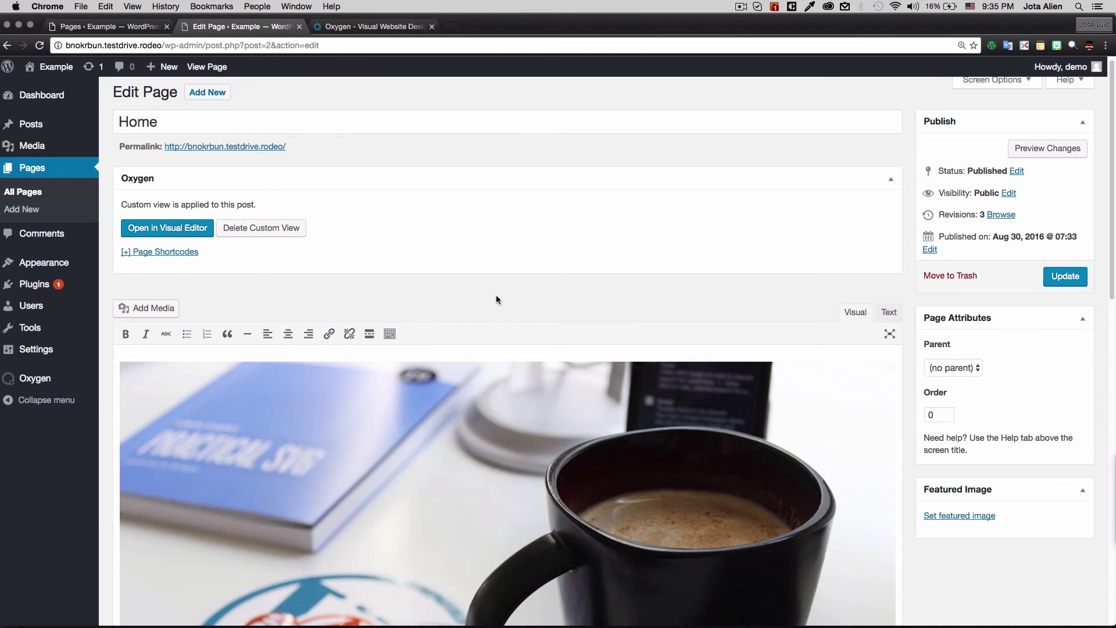
# - Open the published Home page in a new tab and examine its header, two columns and copyright footer
pyautogui.scroll(-5, 869, 266)
pyautogui.scroll(5, 904, 259)
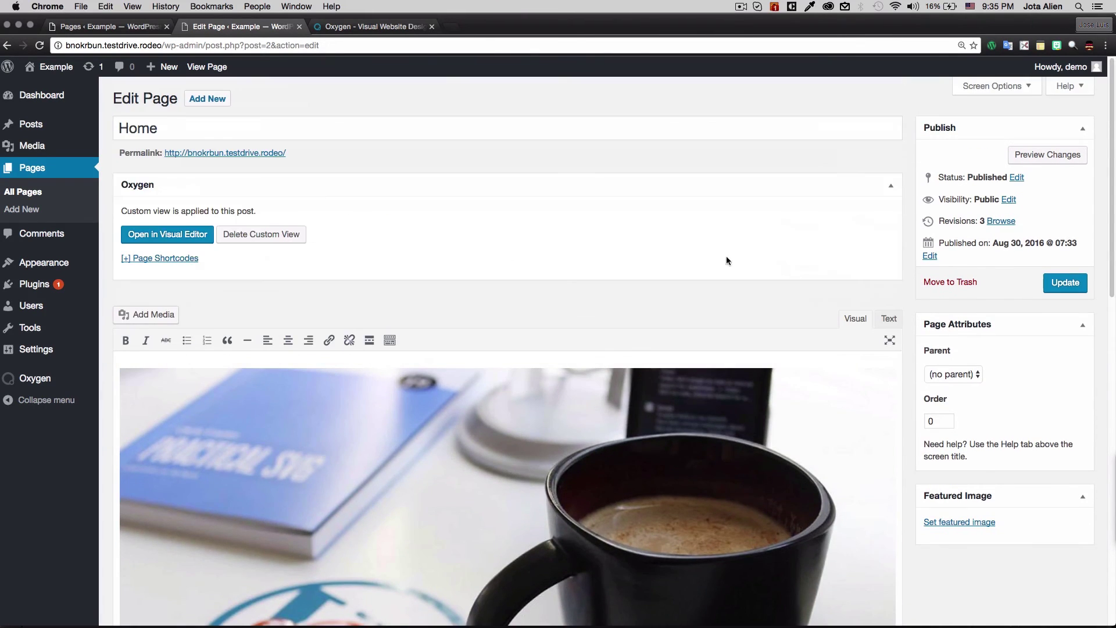
pyautogui.keyDown('super'); pyautogui.click(232, 154); pyautogui.keyUp('super')
pyautogui.click(373, 27)
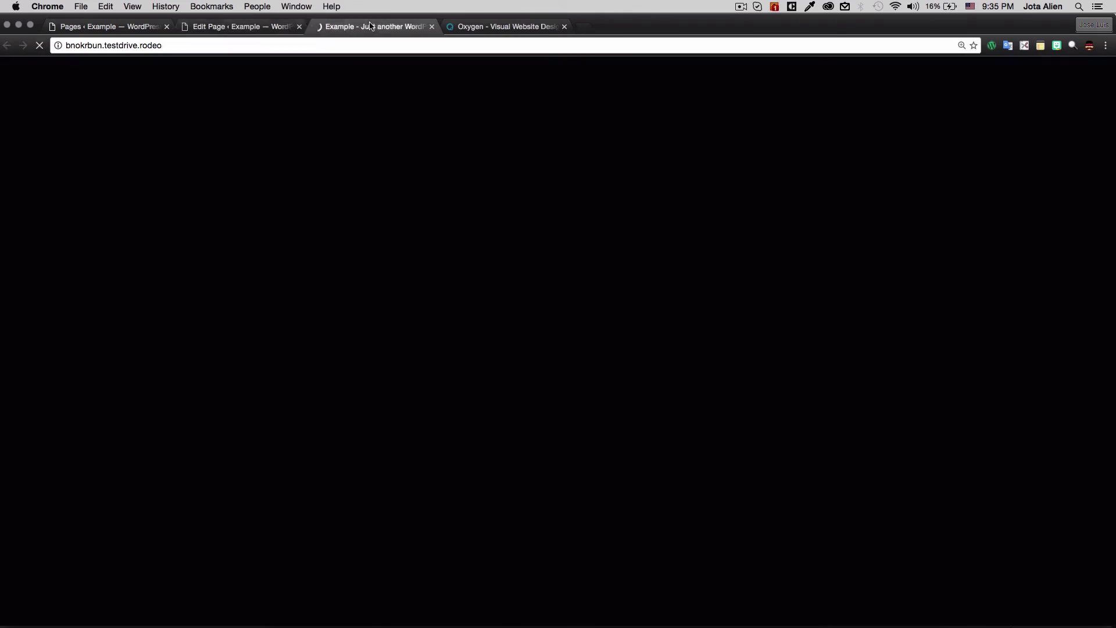
pyautogui.scroll(-15, 526, 284)
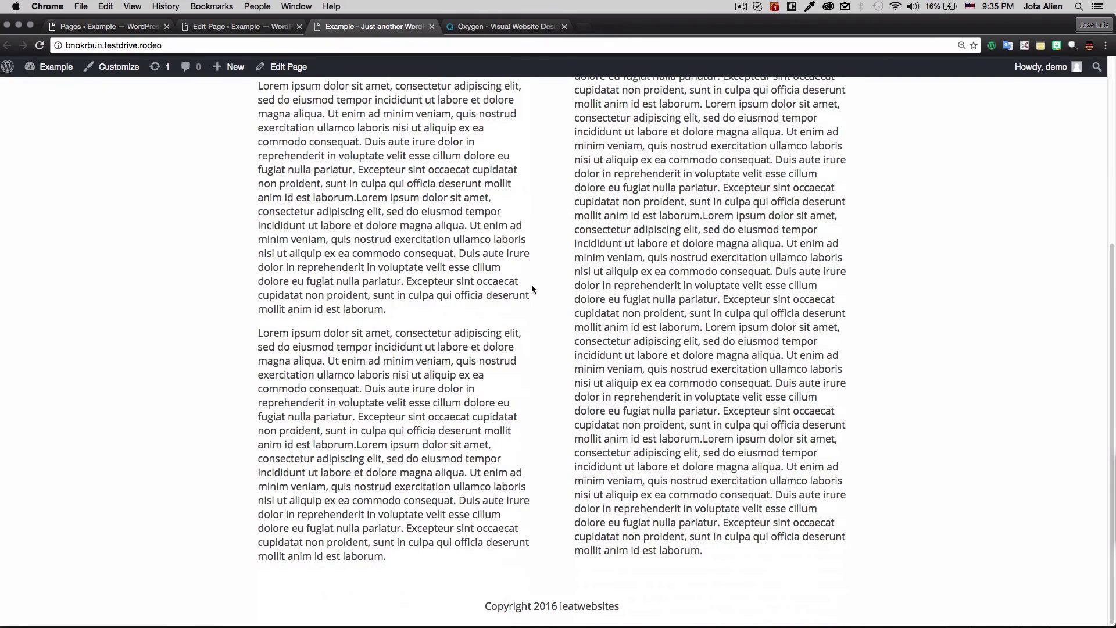
pyautogui.scroll(15, 483, 436)
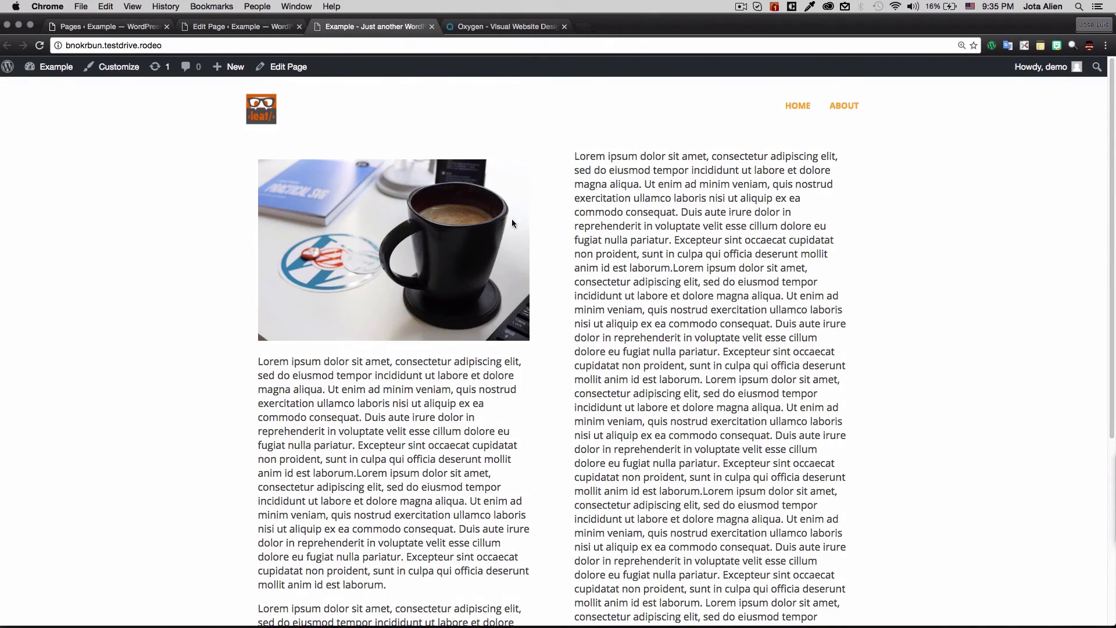
pyautogui.scroll(-5, 623, 336)
pyautogui.moveTo(620, 606); pyautogui.dragTo(485, 606)
pyautogui.scroll(10, 569, 431)
# - Go to the site's About page, review its unstyled content, and create a custom view for it from its edit page
pyautogui.click(839, 107)
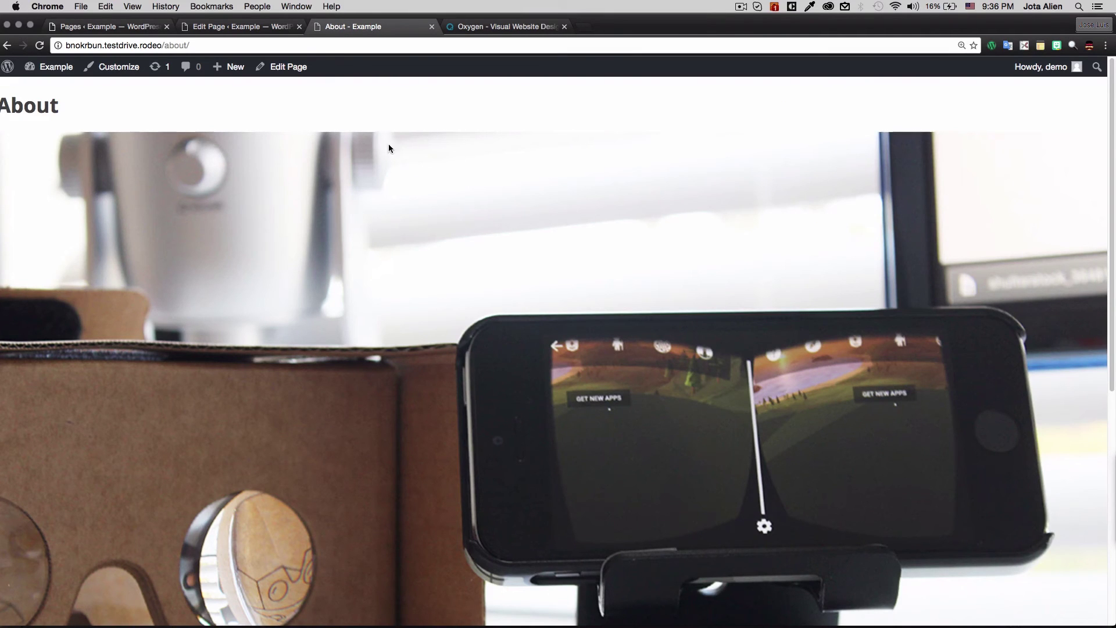
pyautogui.scroll(-7, 411, 178)
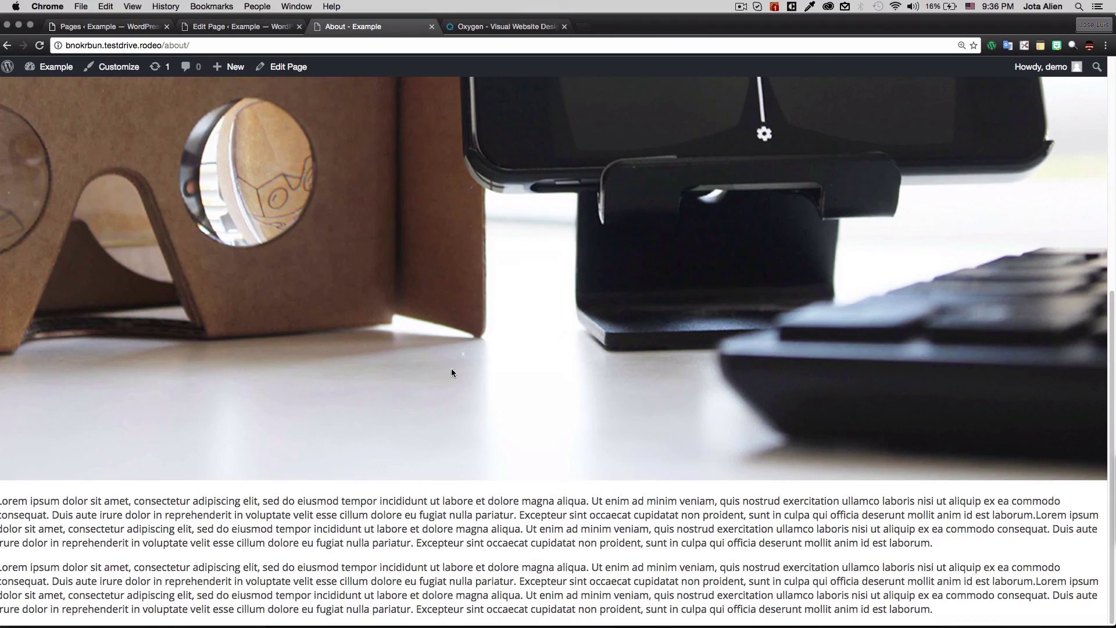
pyautogui.scroll(7, 447, 379)
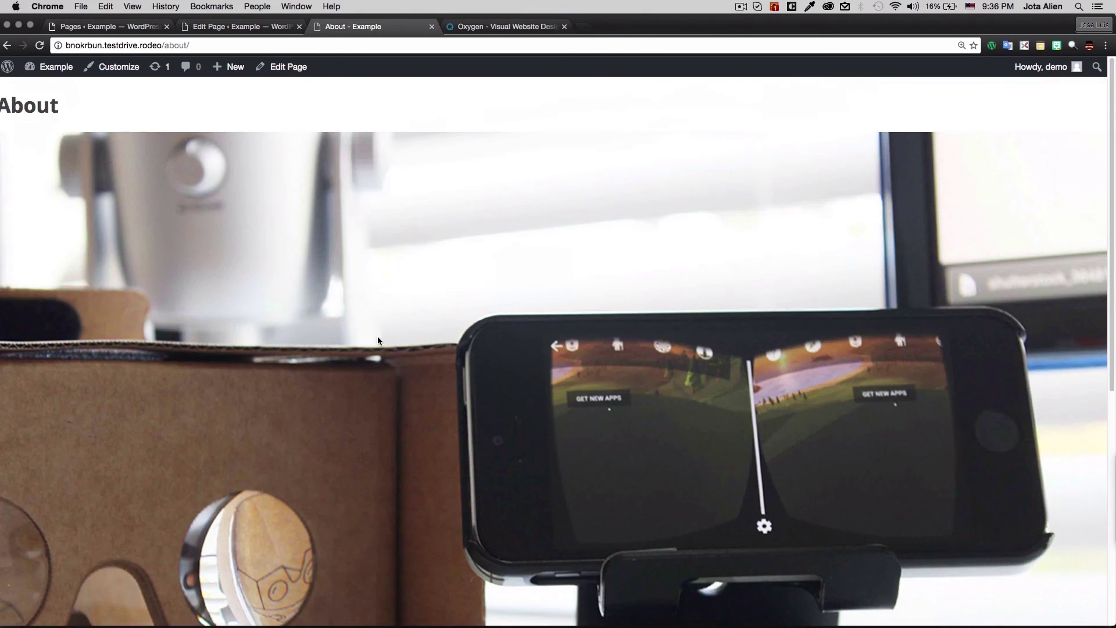
pyautogui.click(288, 66)
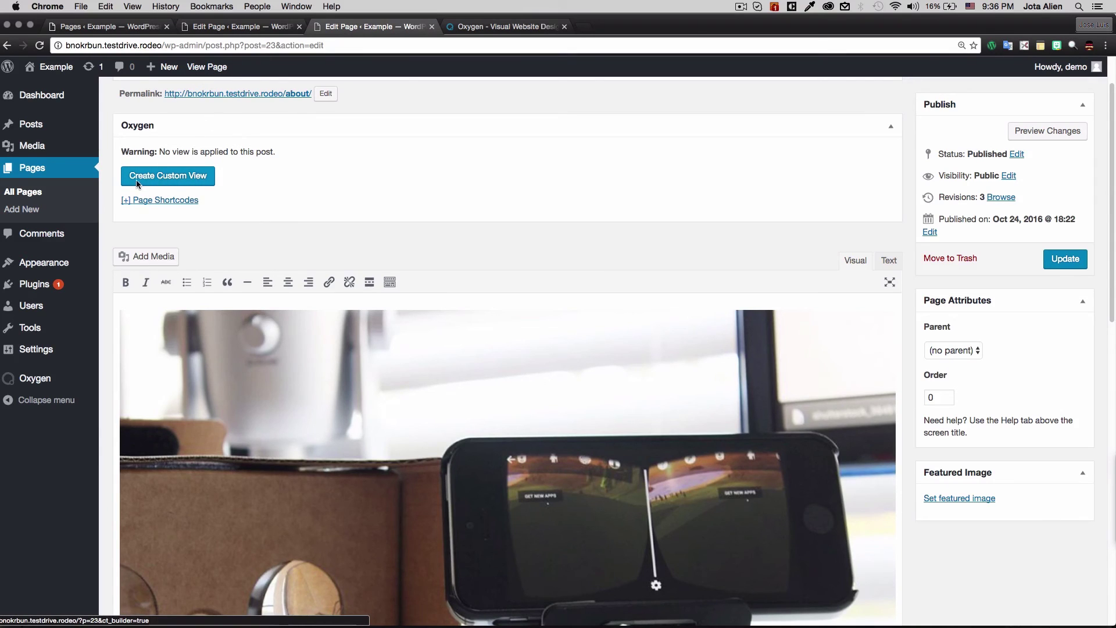
pyautogui.click(157, 180)
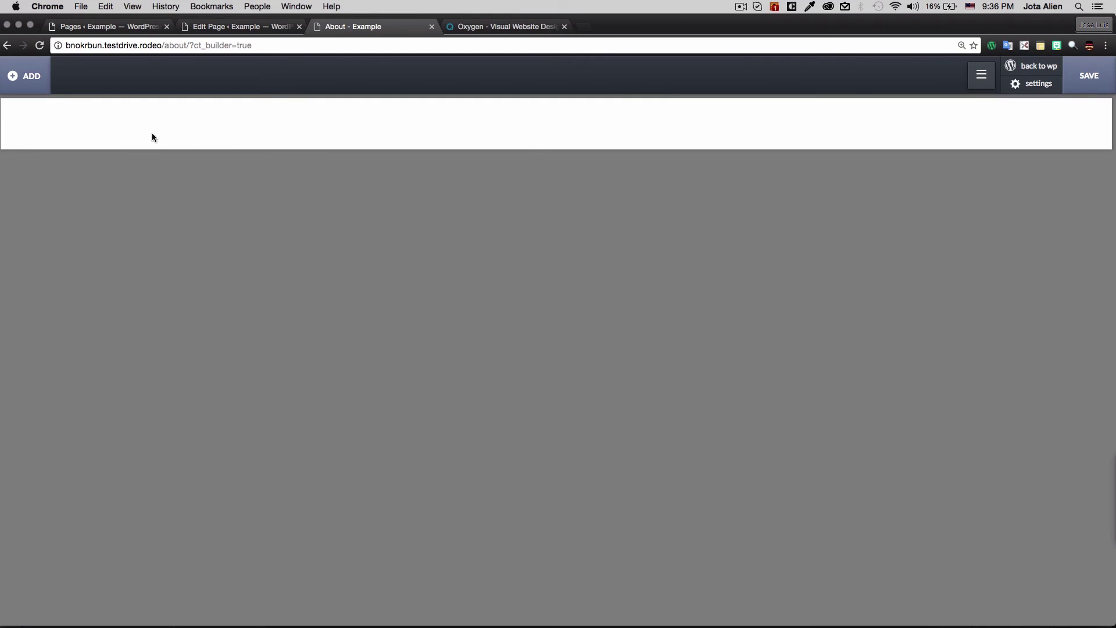
# - Add the re-usable Header and then the re-usable Footer to the About page as single components
pyautogui.click(23, 76)
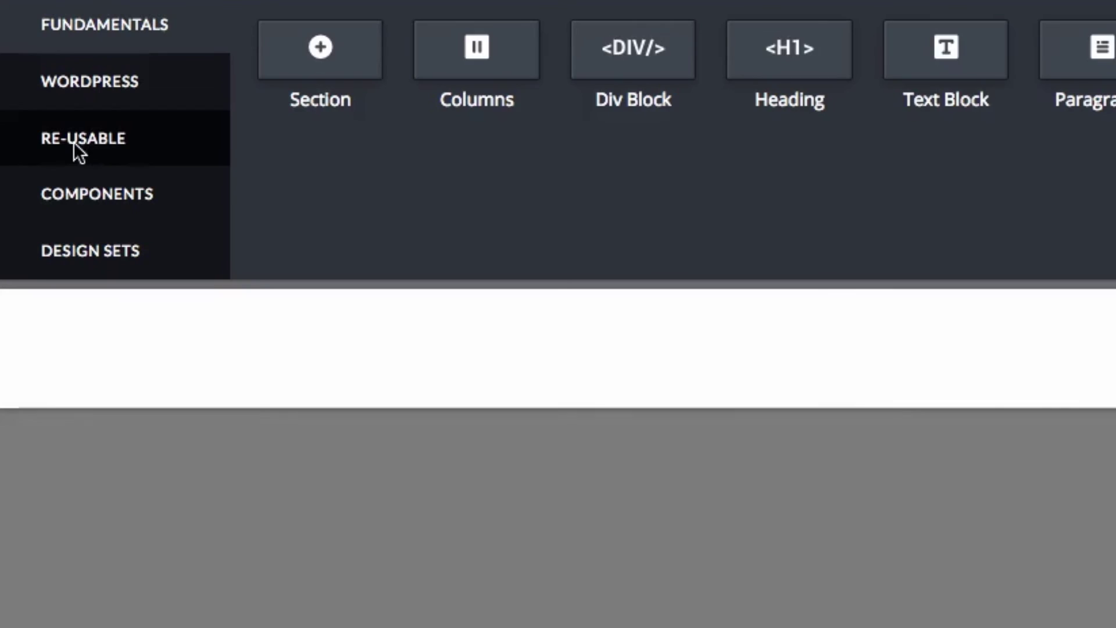
pyautogui.click(74, 143)
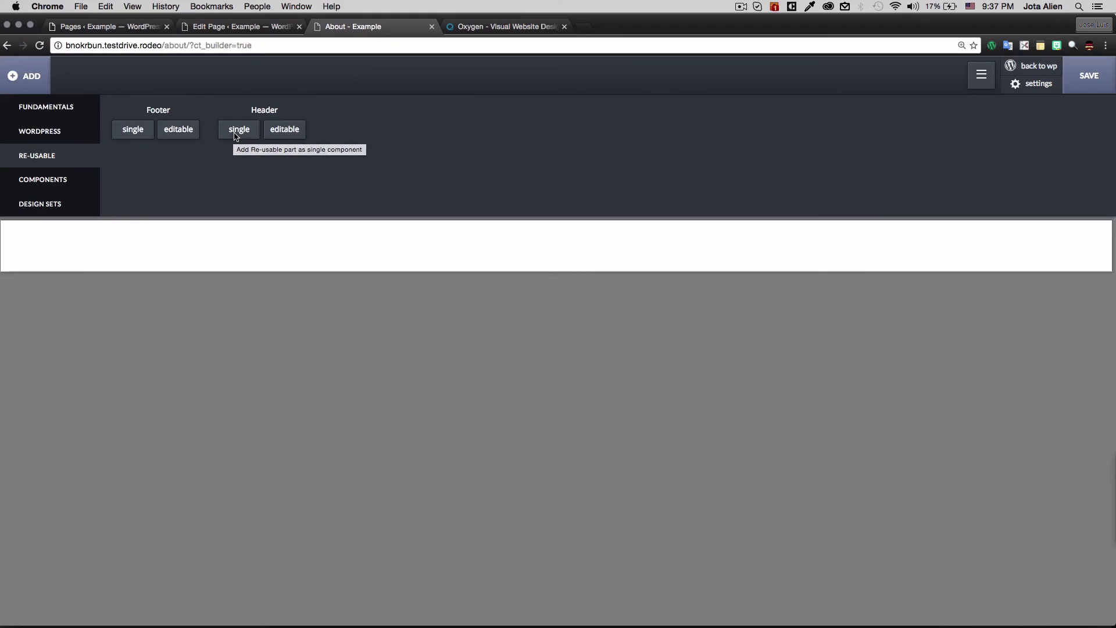
pyautogui.click(237, 130)
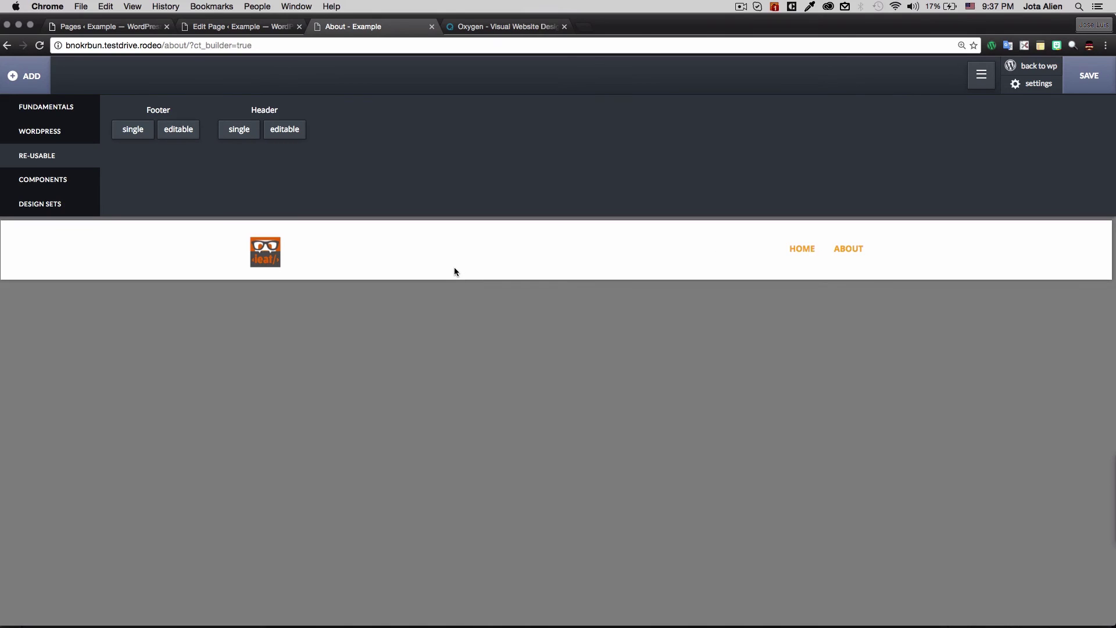
pyautogui.click(133, 131)
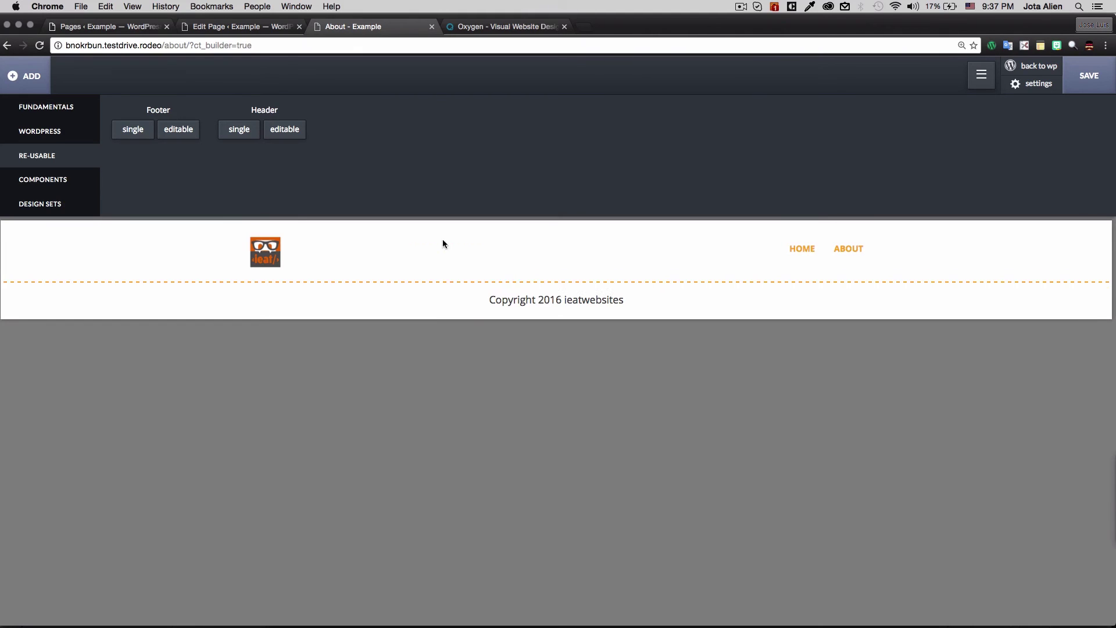
# - Add a new section to the About page and move it between the header and the footer in the DOM tree
pyautogui.click(978, 86)
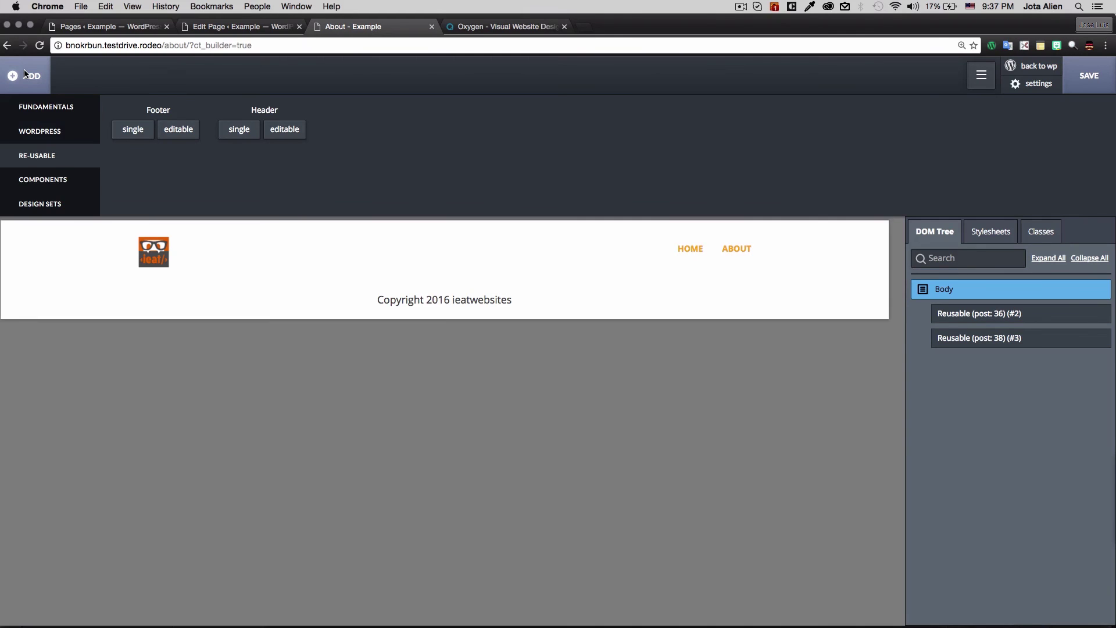
pyautogui.click(36, 86)
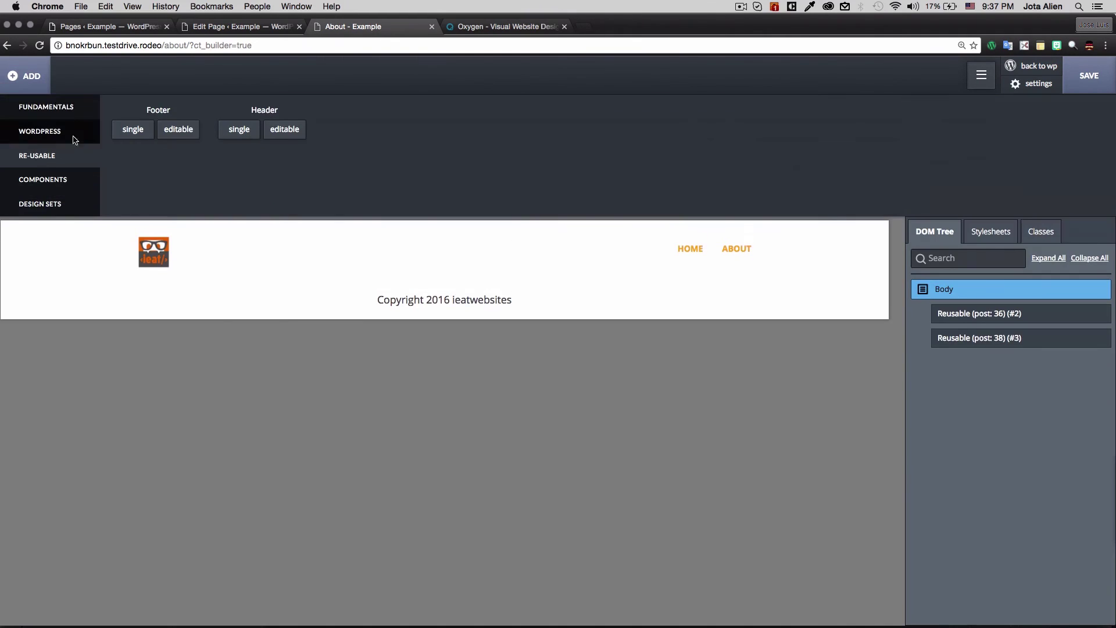
pyautogui.click(139, 119)
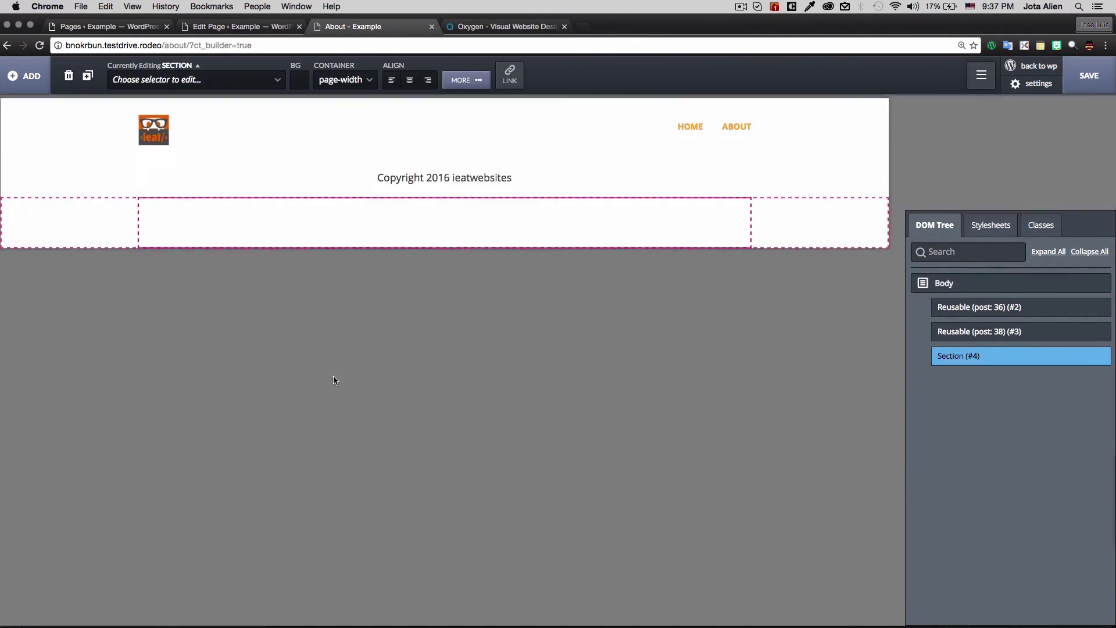
pyautogui.moveTo(957, 237); pyautogui.dragTo(958, 215)
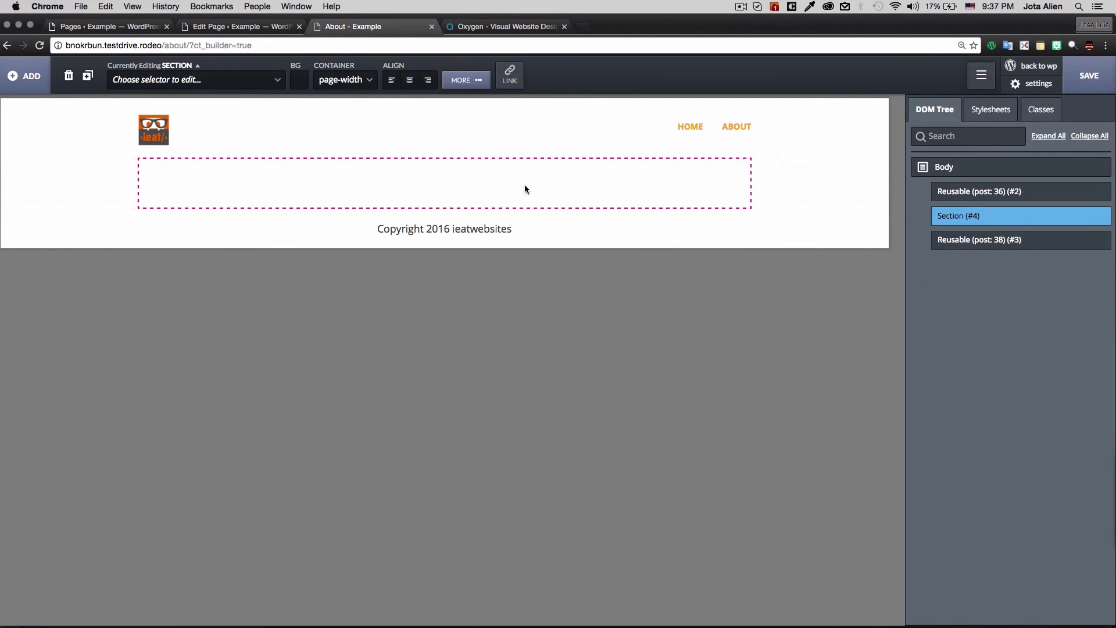
# - Add the Hydrogen "Post - Content" component from the WordPress Content components to the new section
pyautogui.click(30, 73)
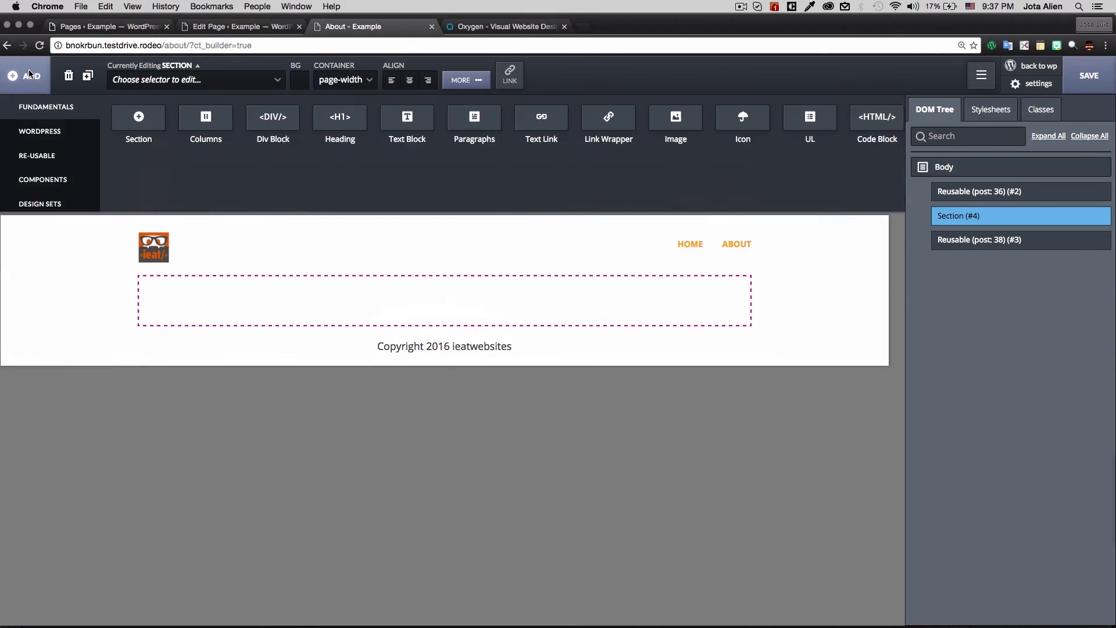
pyautogui.click(51, 132)
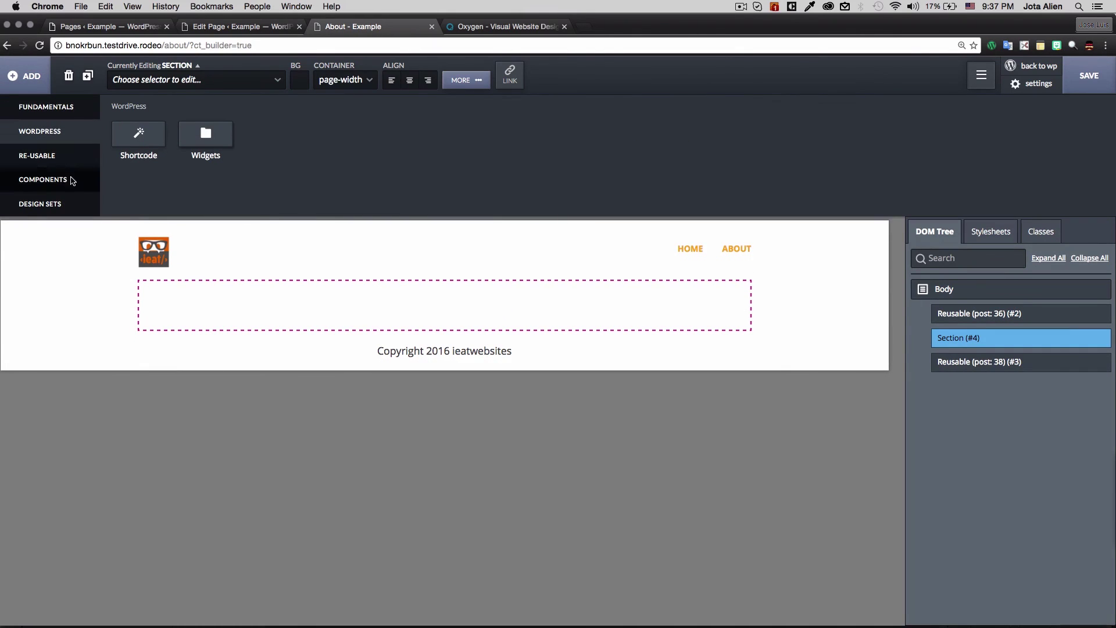
pyautogui.click(52, 180)
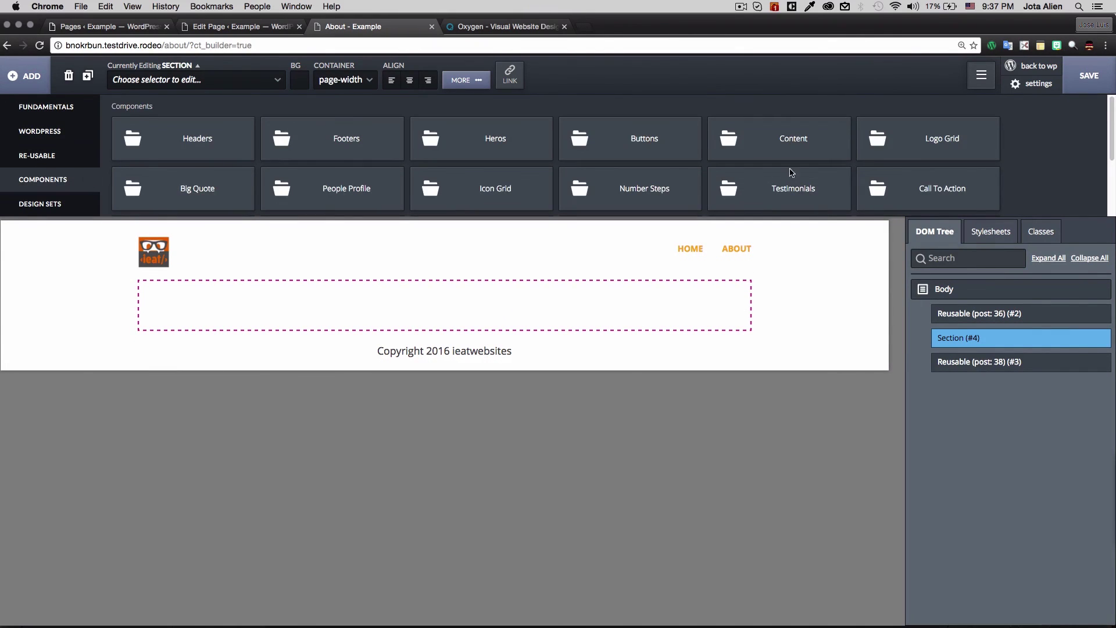
pyautogui.scroll(-3, 792, 172)
pyautogui.click(921, 154)
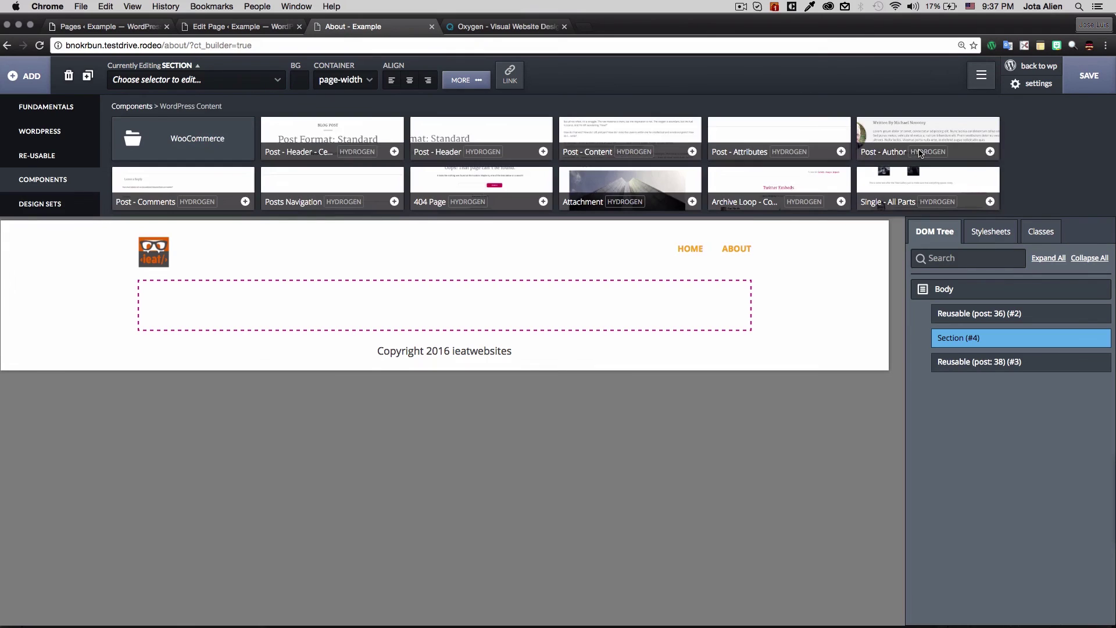
pyautogui.click(651, 151)
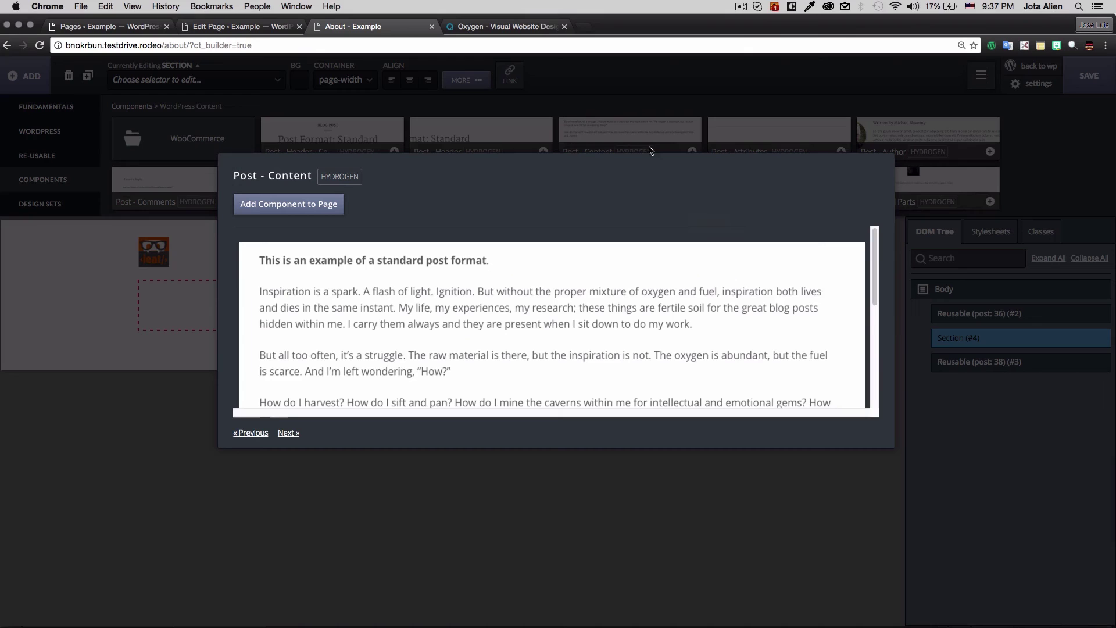
pyautogui.click(265, 208)
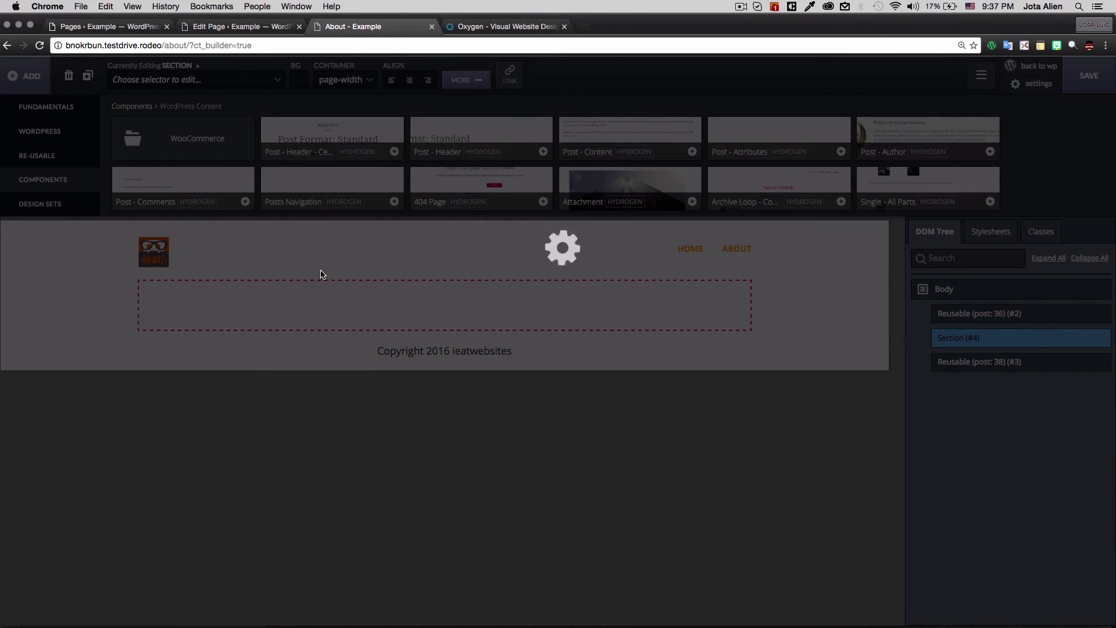
# - Examine the About page layout in the builder, from the header through the post content down to the footer
pyautogui.scroll(-5, 815, 301)
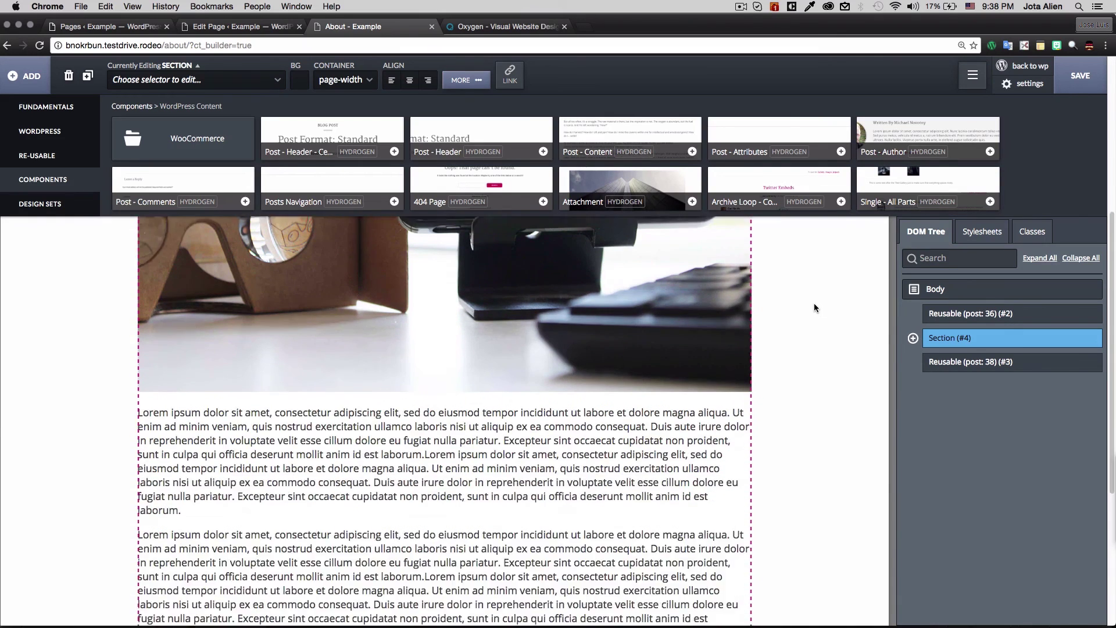
pyautogui.scroll(-3, 813, 302)
pyautogui.scroll(10, 813, 305)
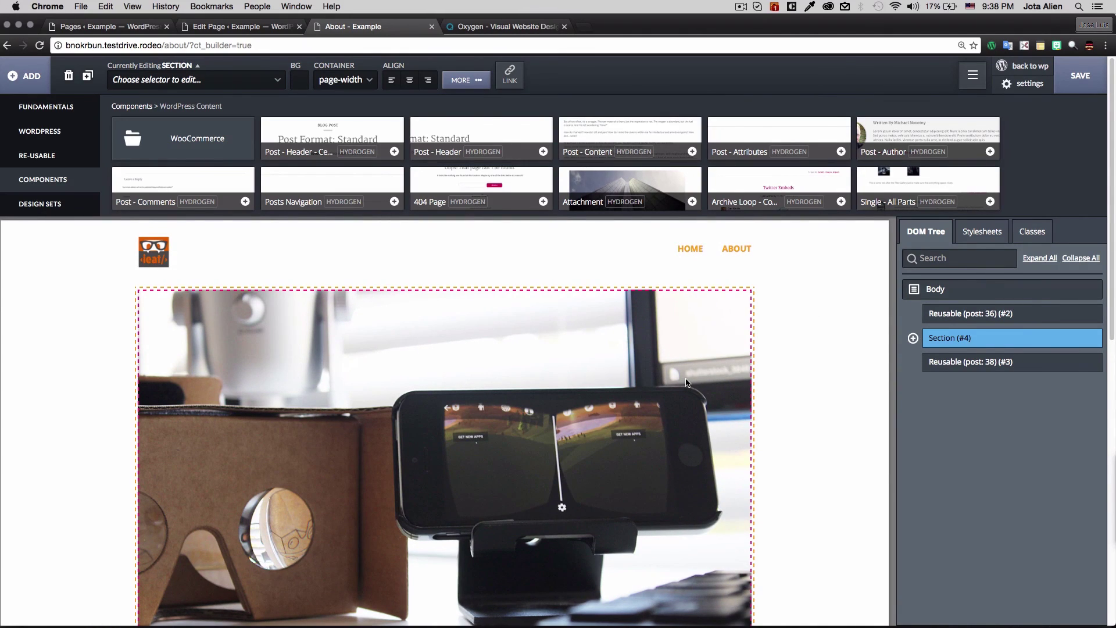
pyautogui.scroll(-5, 688, 382)
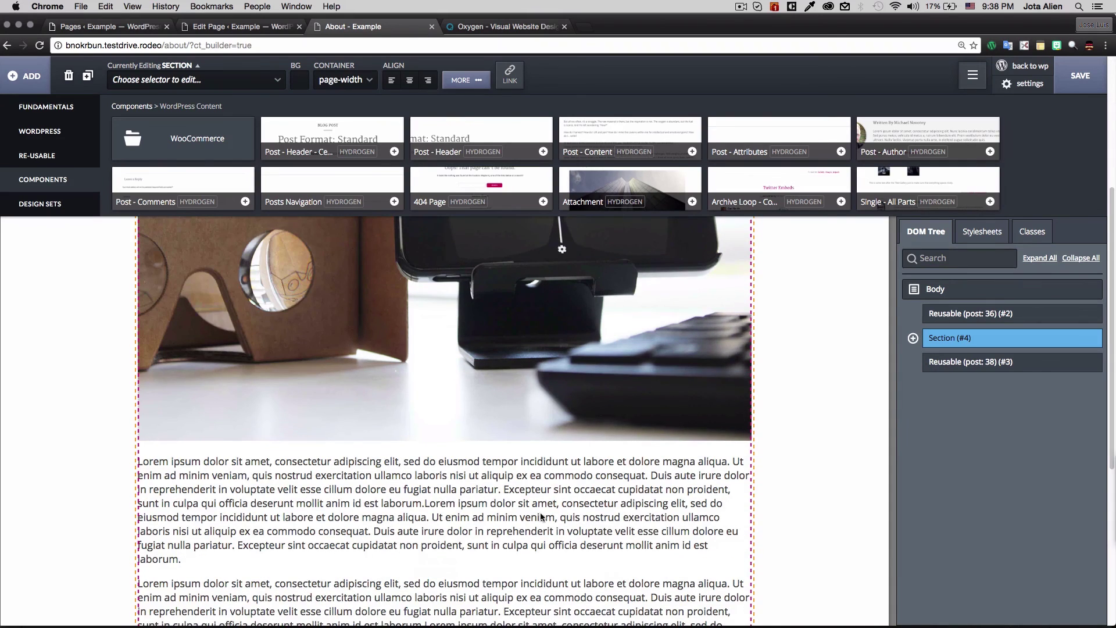
pyautogui.scroll(-5, 625, 459)
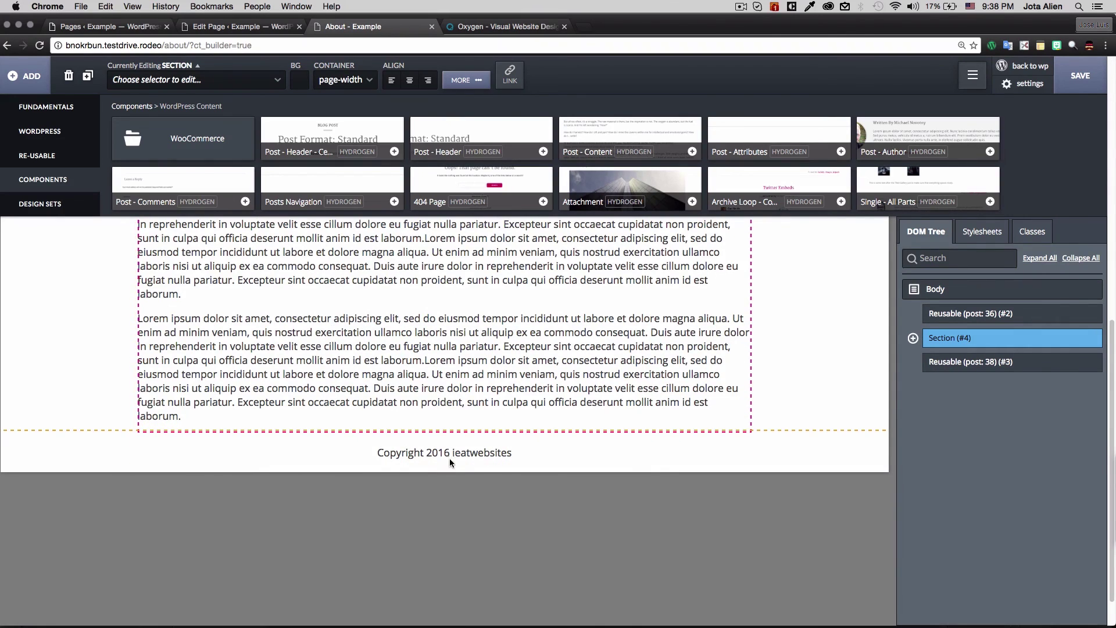
pyautogui.scroll(10, 552, 407)
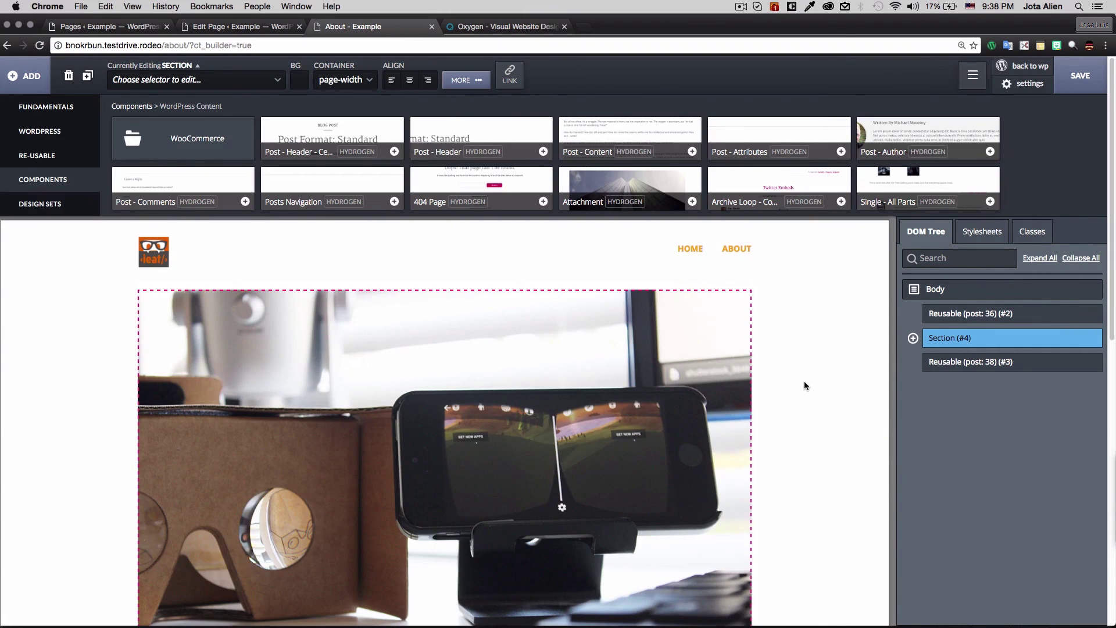
pyautogui.scroll(-4, 801, 331)
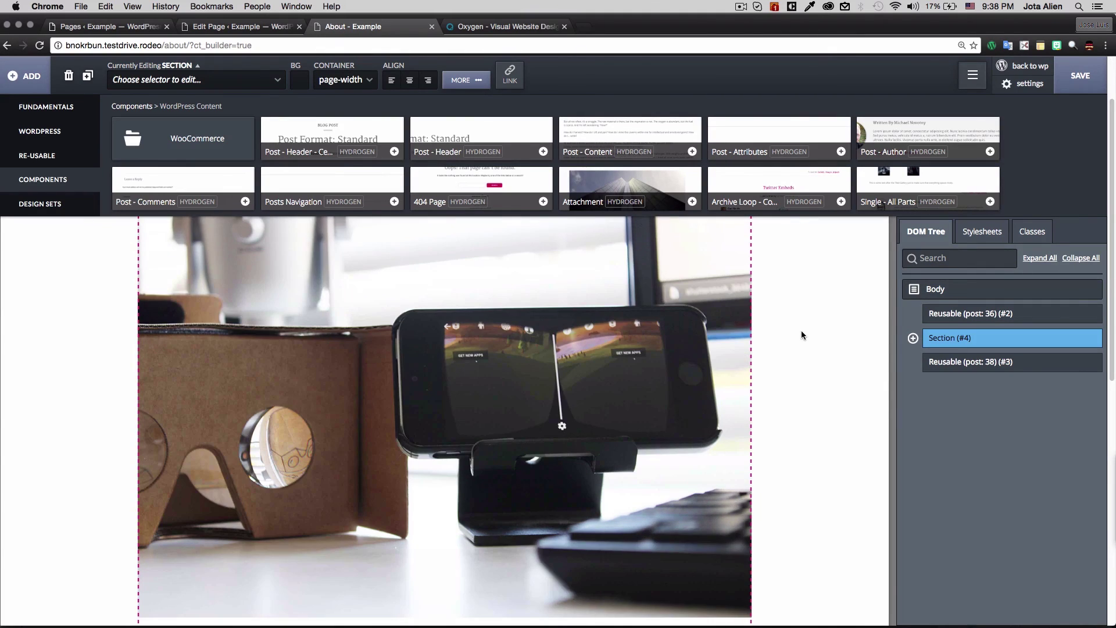
pyautogui.scroll(-5, 627, 383)
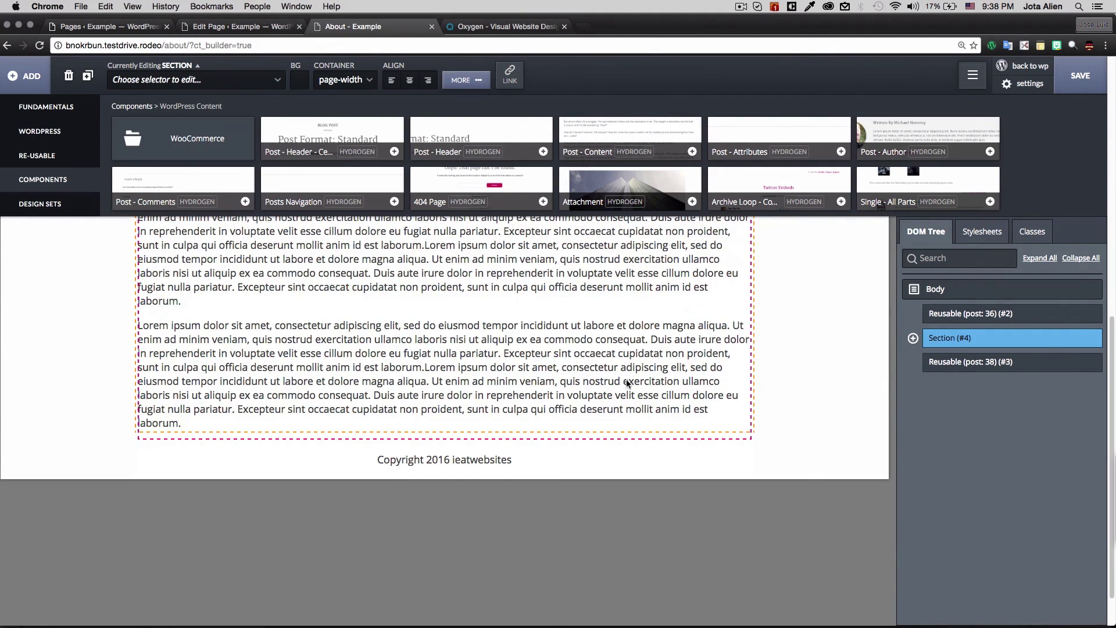
pyautogui.scroll(10, 626, 383)
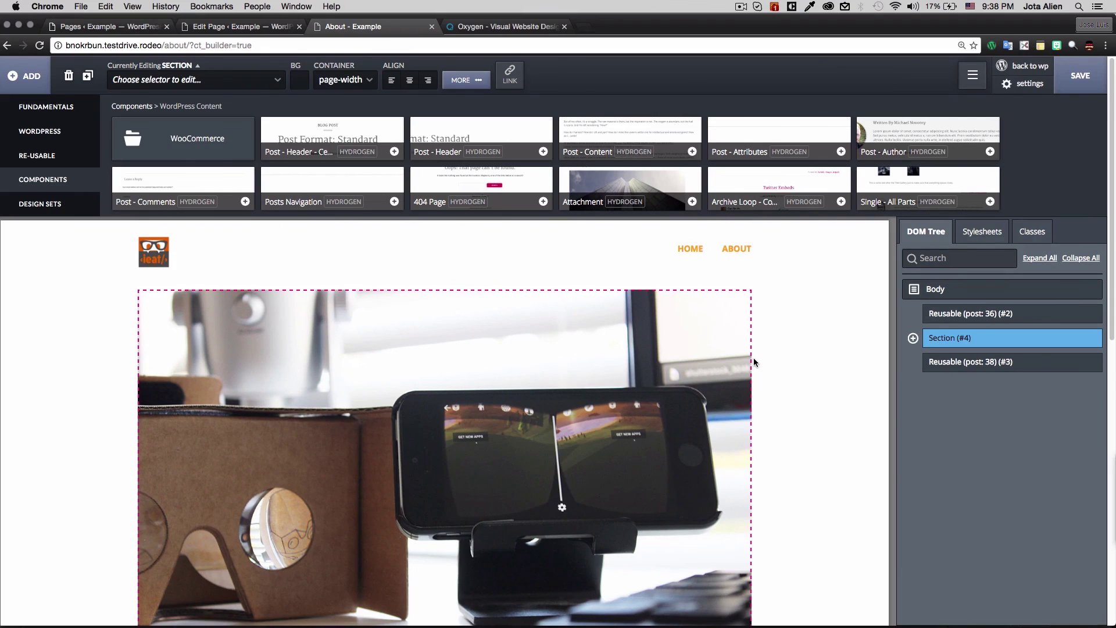
# - Save the About page's custom view, return to its WordPress edit page and open the published page to check it
pyautogui.click(1071, 79)
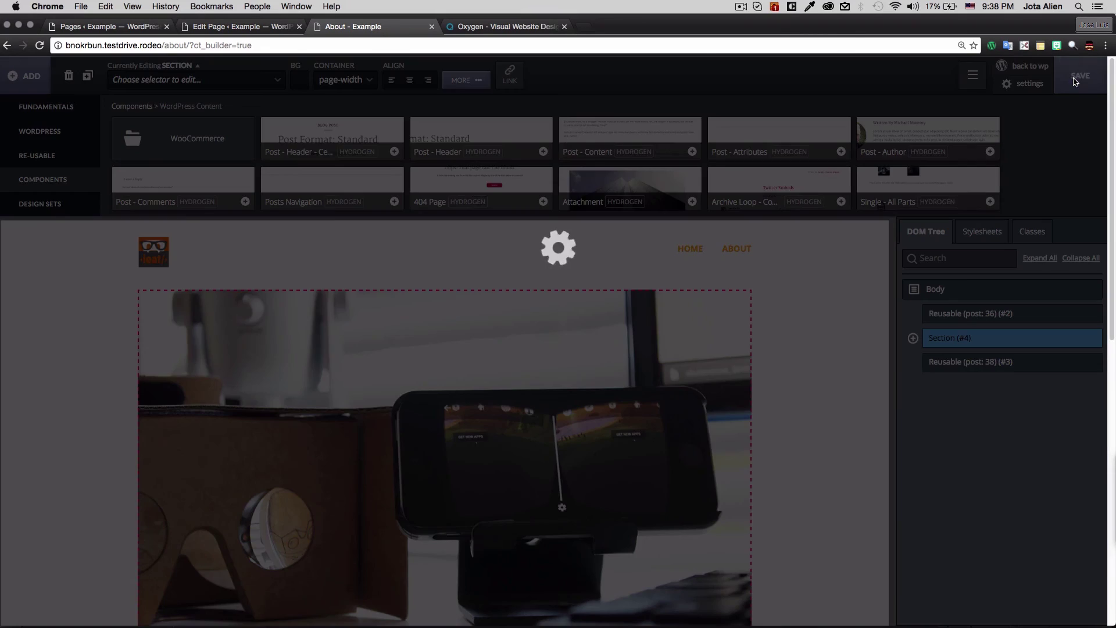
pyautogui.click(1014, 67)
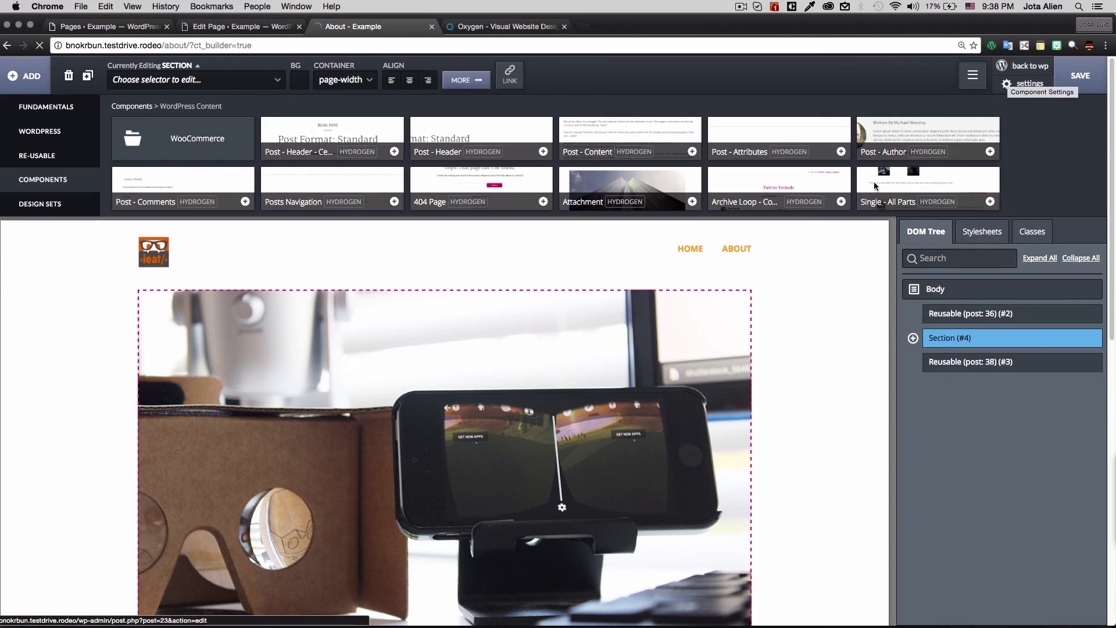
pyautogui.click(288, 153)
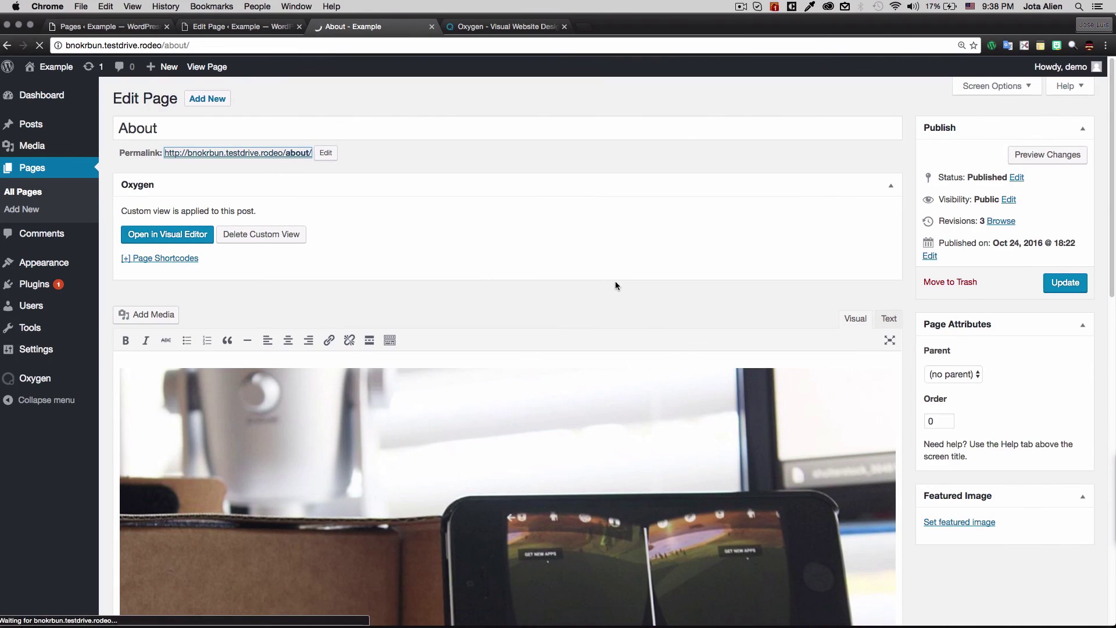
pyautogui.scroll(-5, 912, 290)
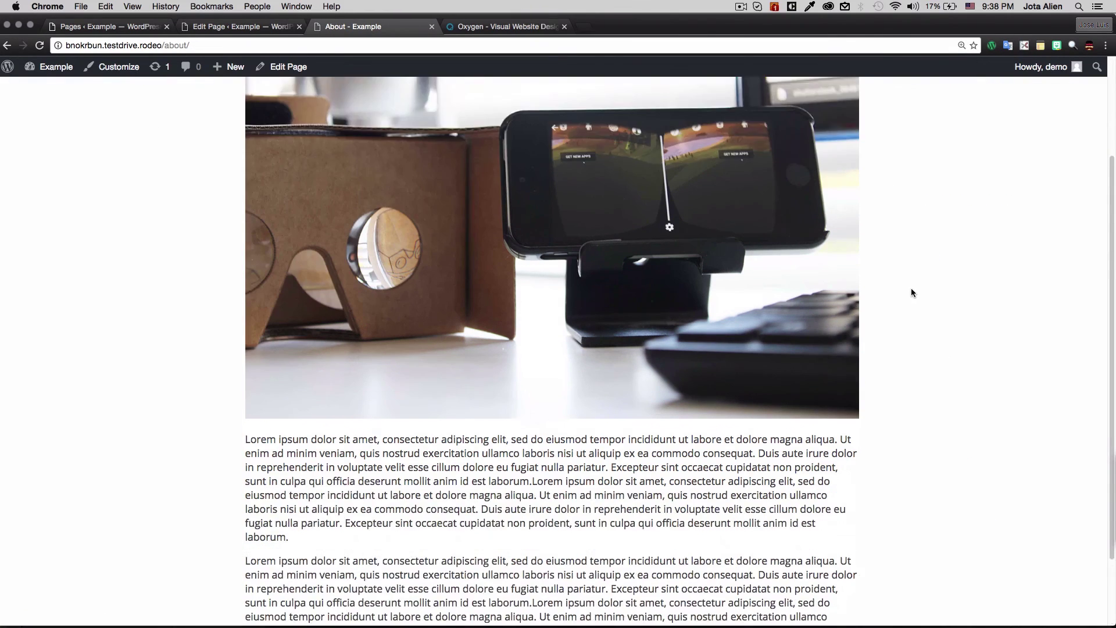
pyautogui.scroll(5, 807, 328)
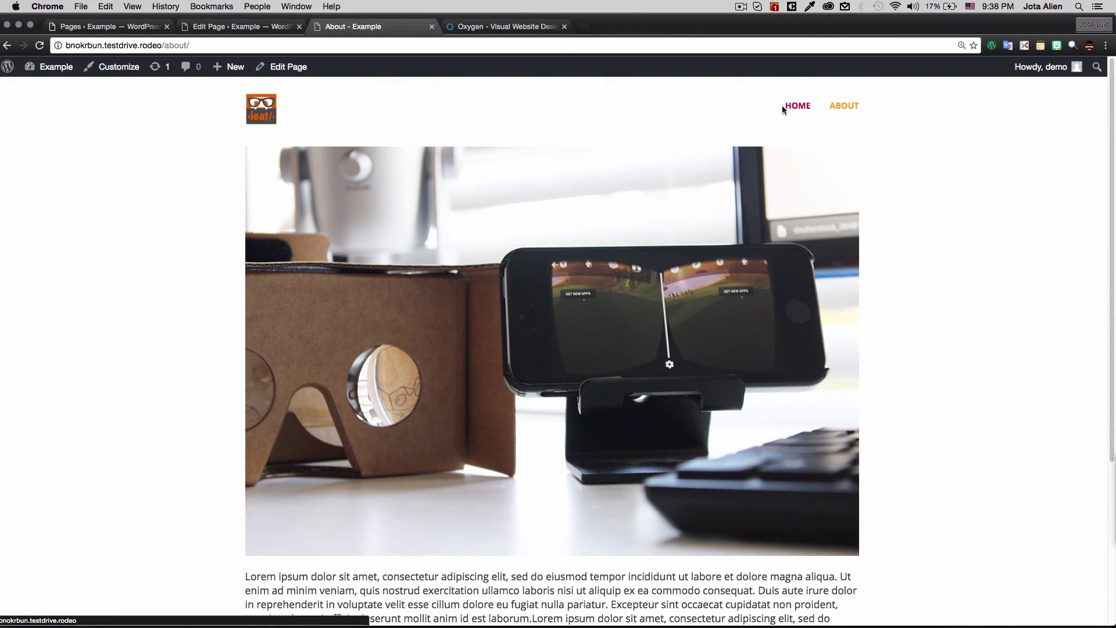
# - Visit the live Home page and then the About page, comparing the shared header and footer around each page's content
pyautogui.click(805, 106)
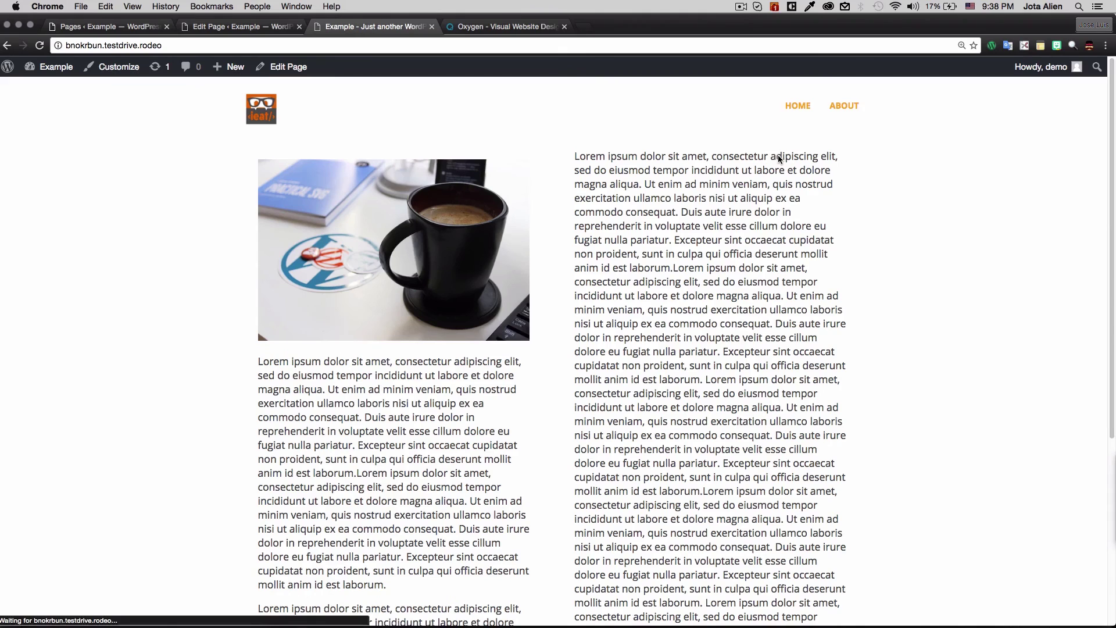
pyautogui.scroll(-10, 564, 313)
pyautogui.scroll(10, 563, 314)
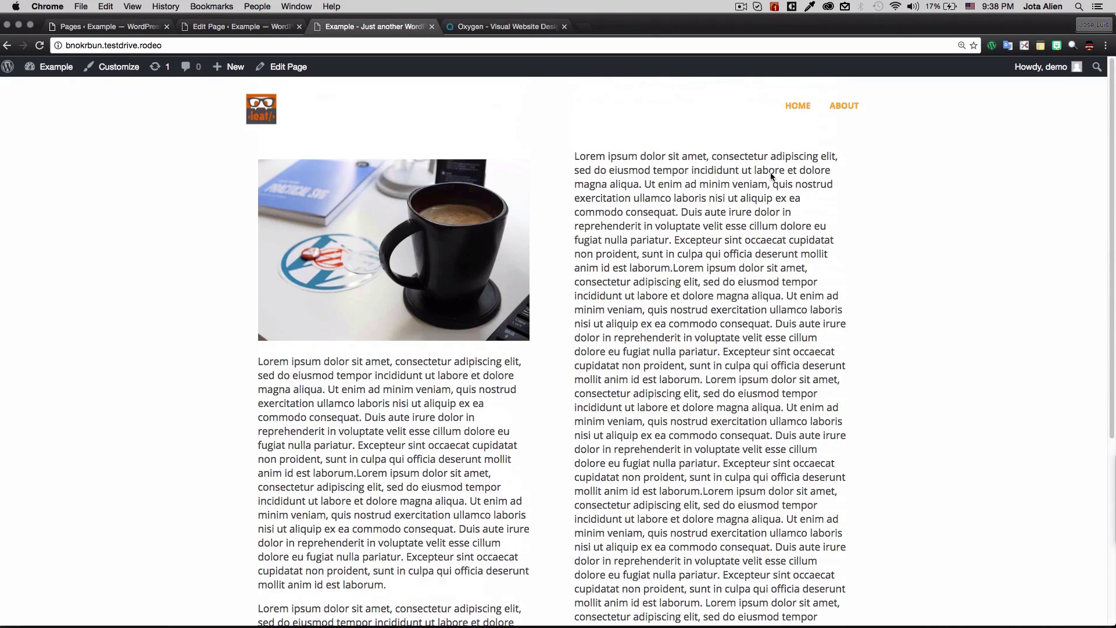
pyautogui.click(838, 106)
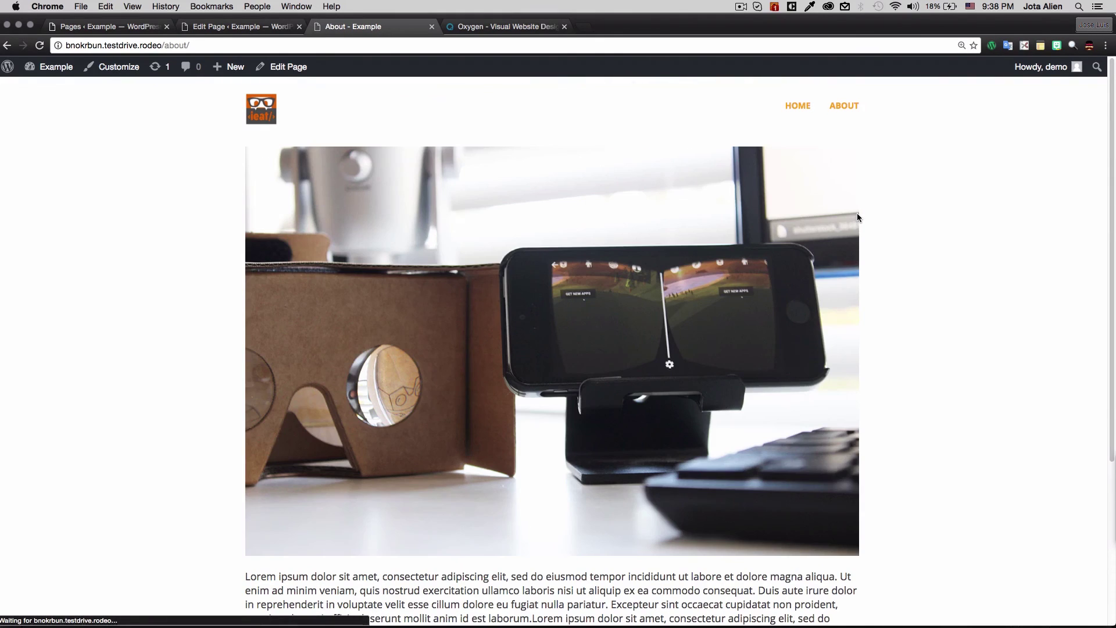
pyautogui.scroll(-4, 870, 222)
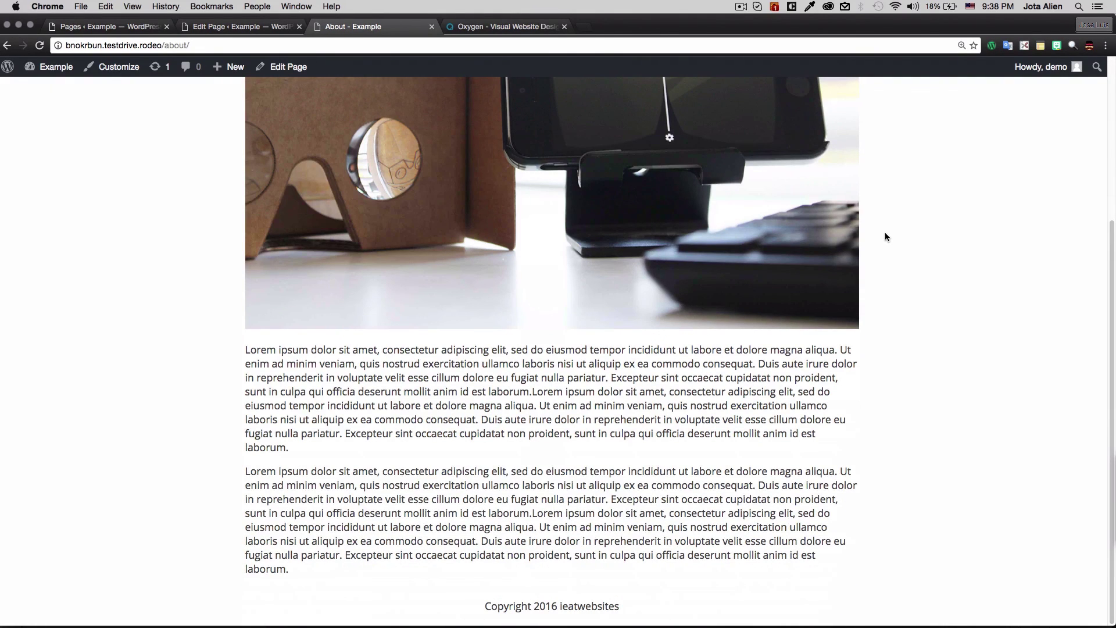
pyautogui.scroll(4, 886, 244)
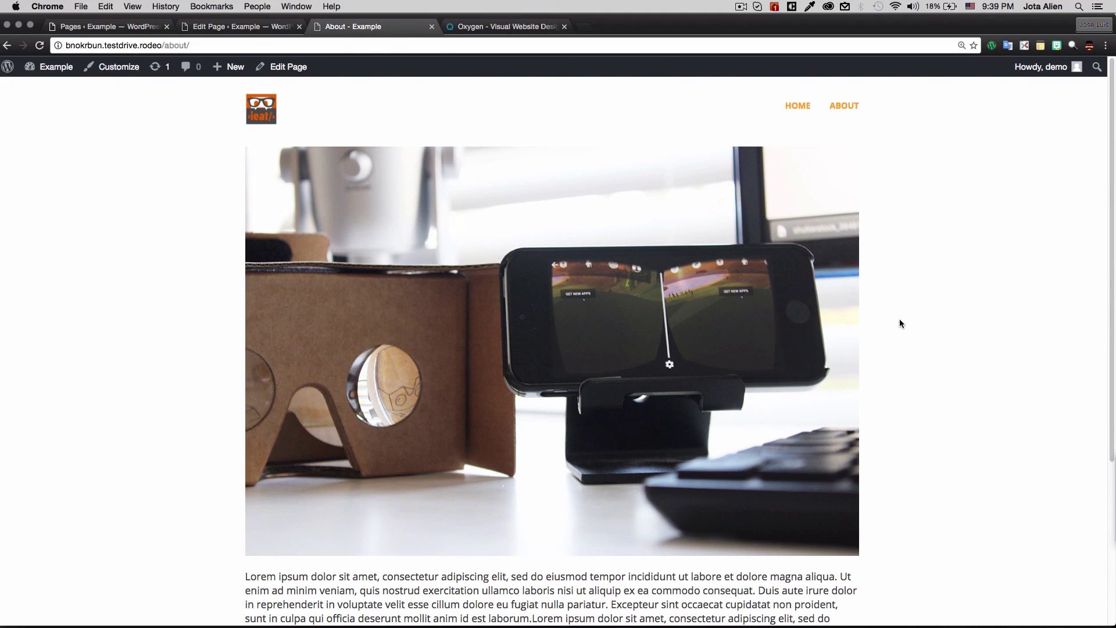
pyautogui.scroll(-4, 813, 282)
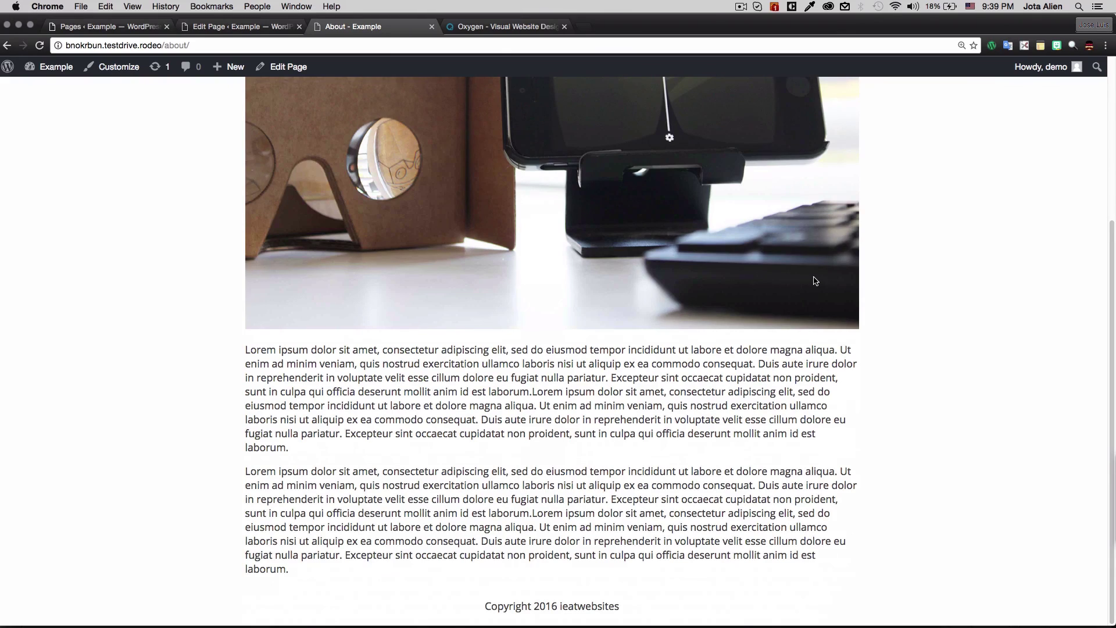
pyautogui.scroll(4, 815, 280)
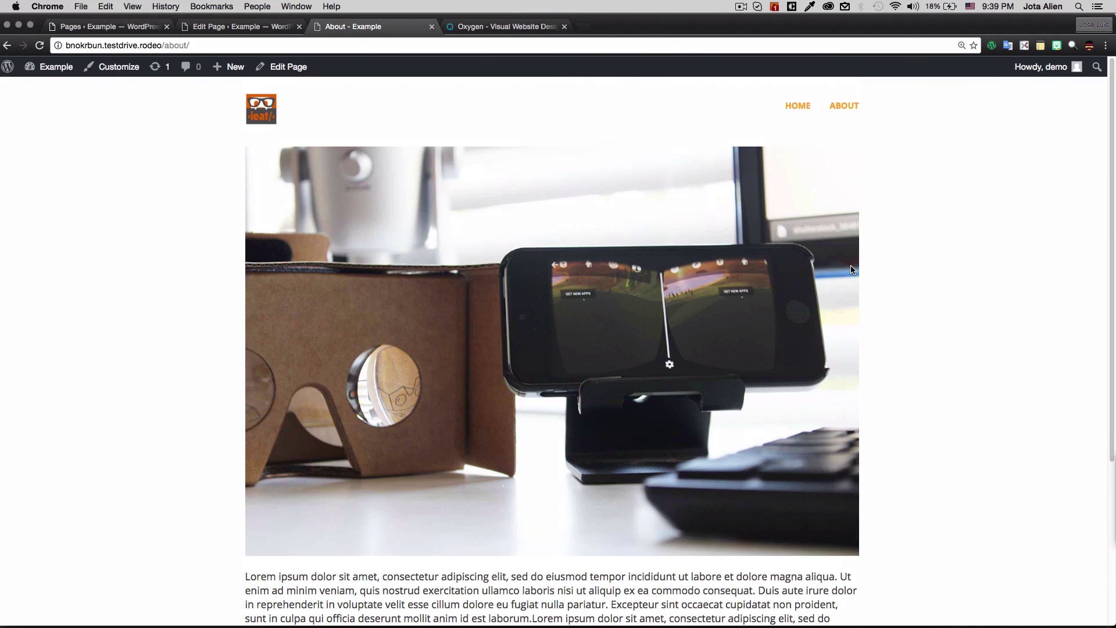